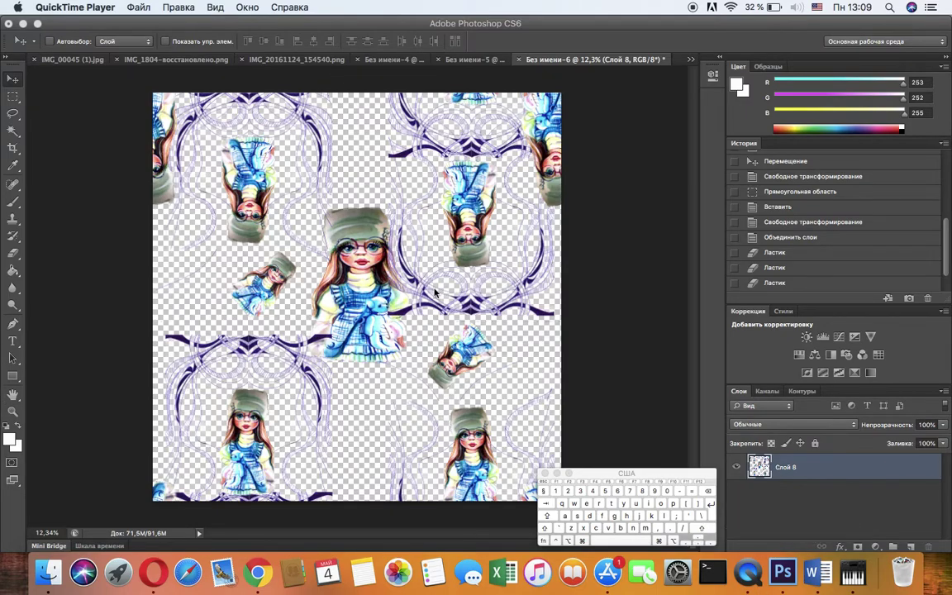
Examine the doll pattern fill in the Без имени-5 document, up close and as a whole.
{"action": "left_click", "coordinate": [460, 64]}
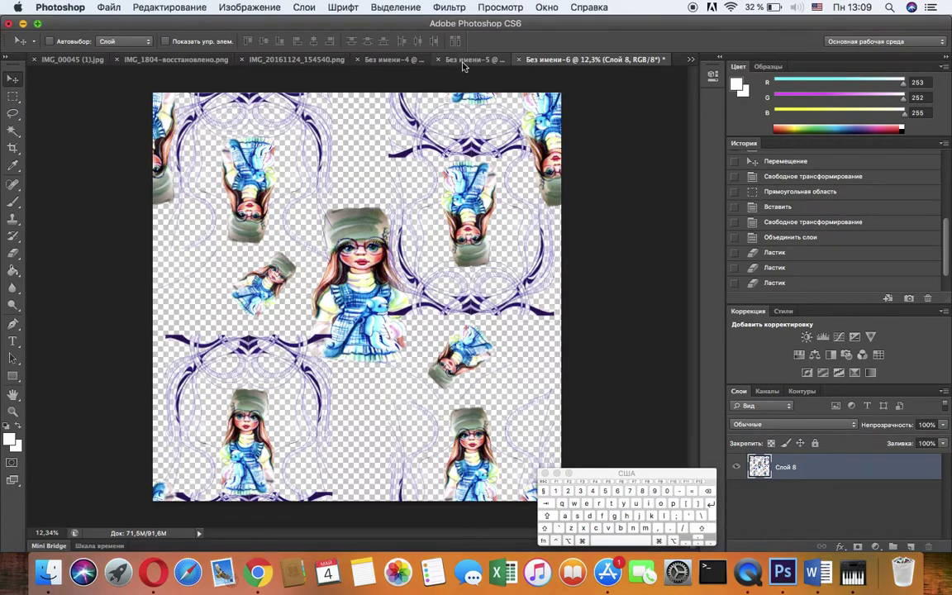
{"action": "left_click", "coordinate": [460, 63]}
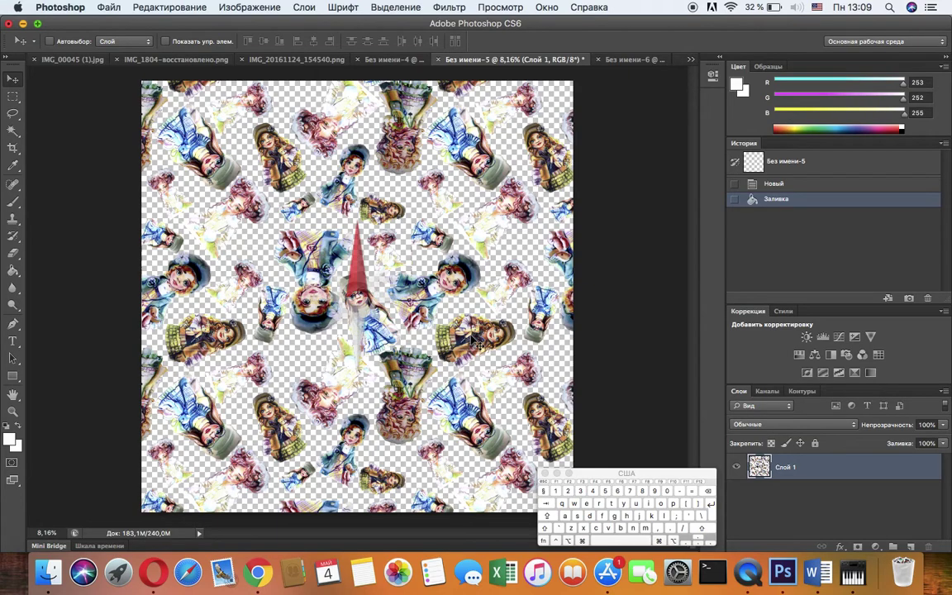
{"action": "scroll", "coordinate": [476, 343], "scroll_direction": "up", "scroll_amount": 8}
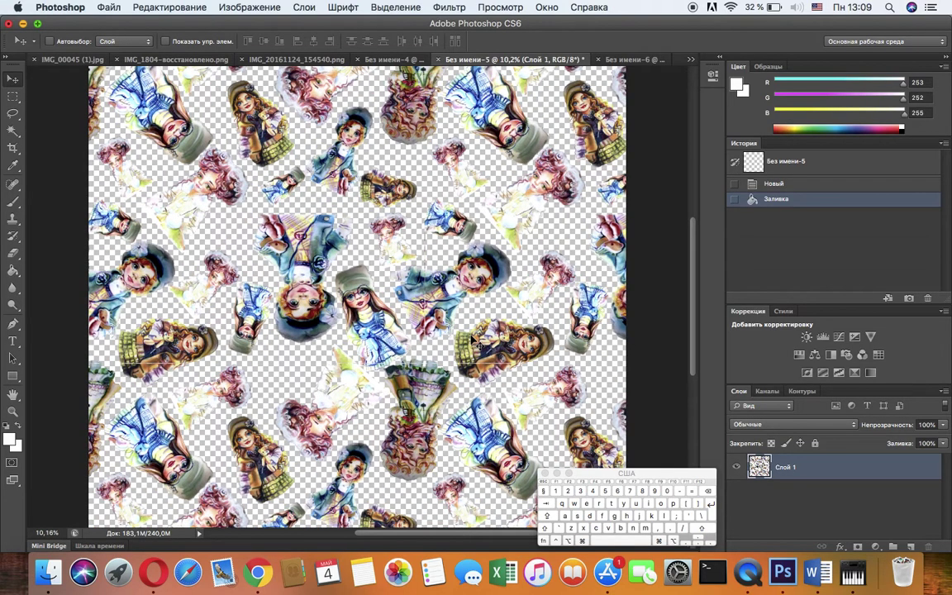
{"action": "scroll", "coordinate": [476, 343], "scroll_direction": "up", "scroll_amount": 2}
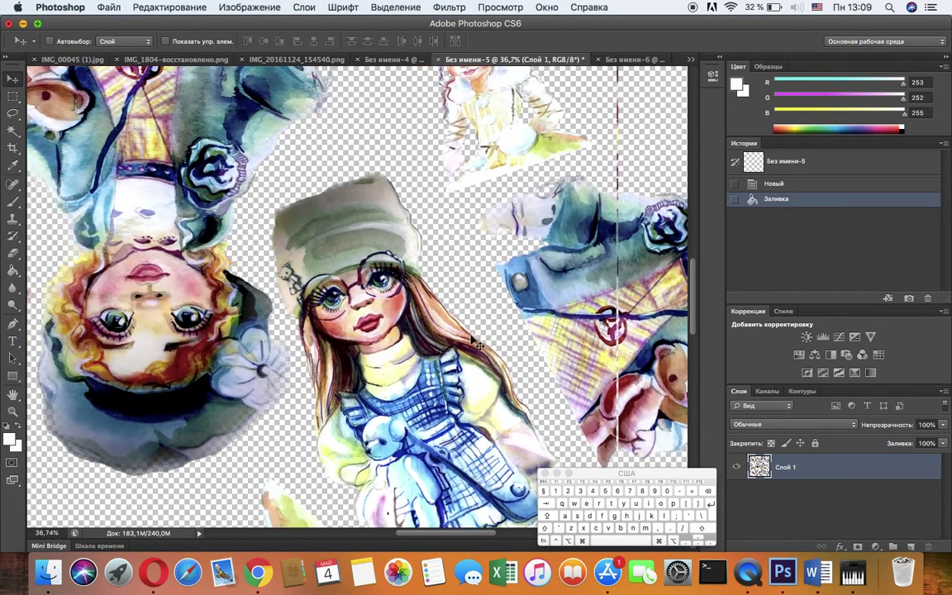
{"action": "scroll", "coordinate": [529, 272], "scroll_direction": "right", "scroll_amount": 5}
{"action": "scroll", "coordinate": [582, 197], "scroll_direction": "right", "scroll_amount": 2}
{"action": "scroll", "coordinate": [582, 197], "scroll_direction": "down", "scroll_amount": 1}
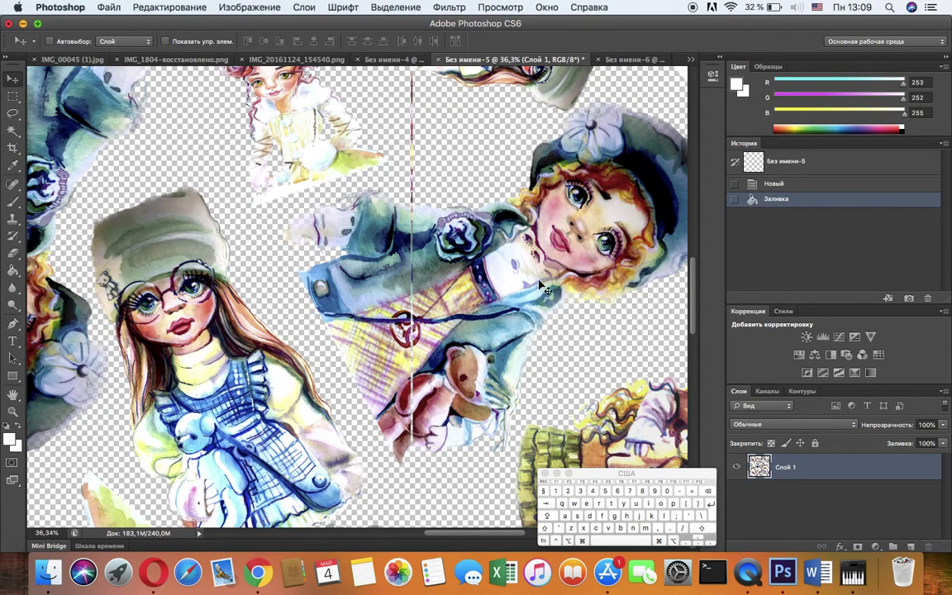
{"action": "scroll", "coordinate": [538, 281], "scroll_direction": "down", "scroll_amount": 10}
{"action": "scroll", "coordinate": [538, 282], "scroll_direction": "up", "scroll_amount": 5}
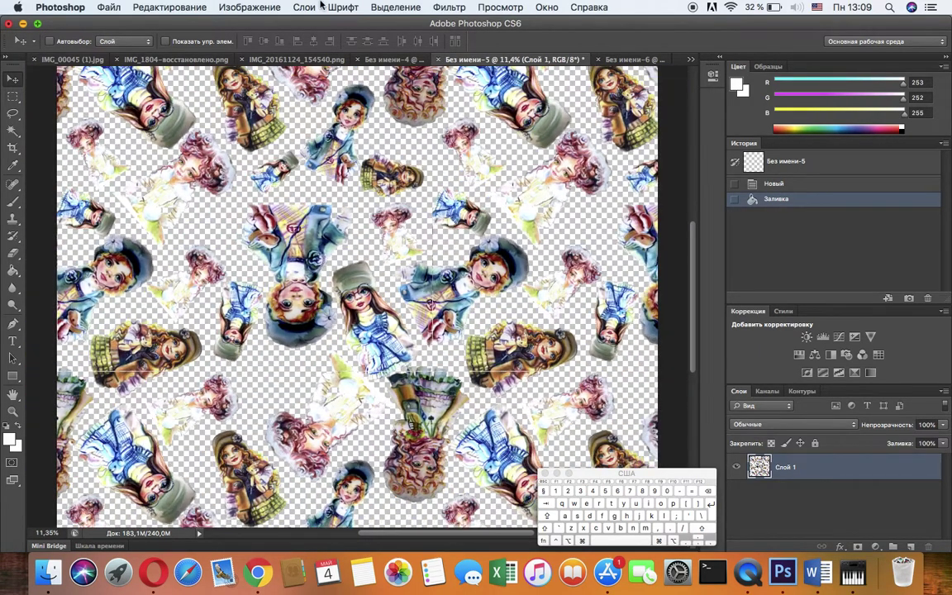
Look through the Без имени-4 pattern tile and the source images IMG_20161124_154540.png, IMG_1804-восстановлено.png and IMG_00045 (1).jpg.
{"action": "left_click", "coordinate": [384, 65]}
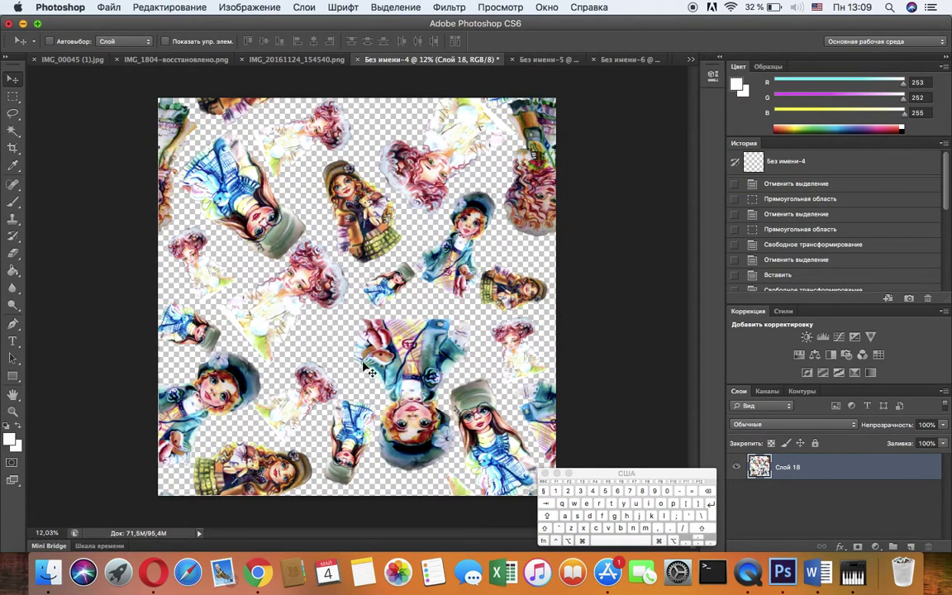
{"action": "left_click", "coordinate": [302, 62]}
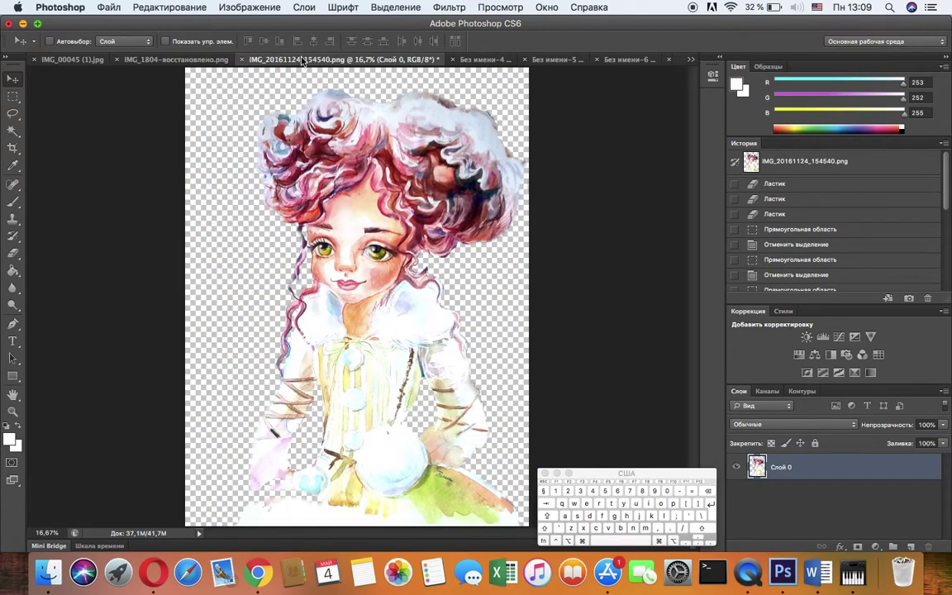
{"action": "left_click", "coordinate": [162, 61]}
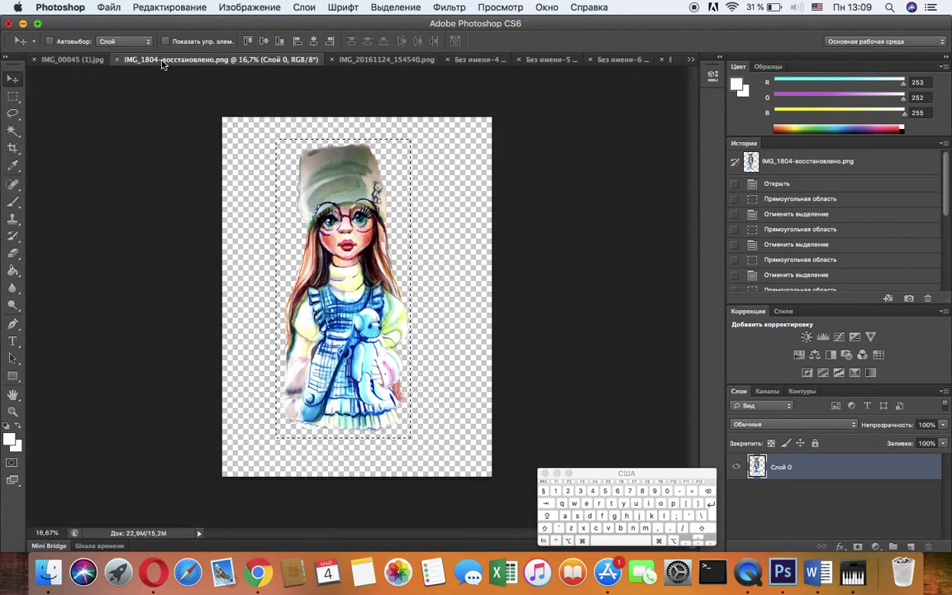
{"action": "left_click", "coordinate": [71, 62]}
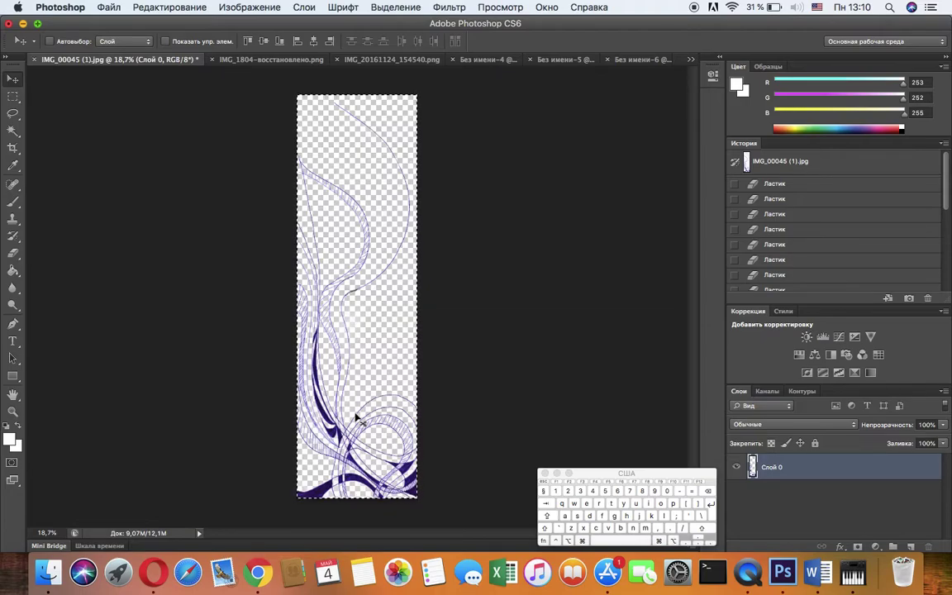
{"action": "left_click", "coordinate": [258, 60]}
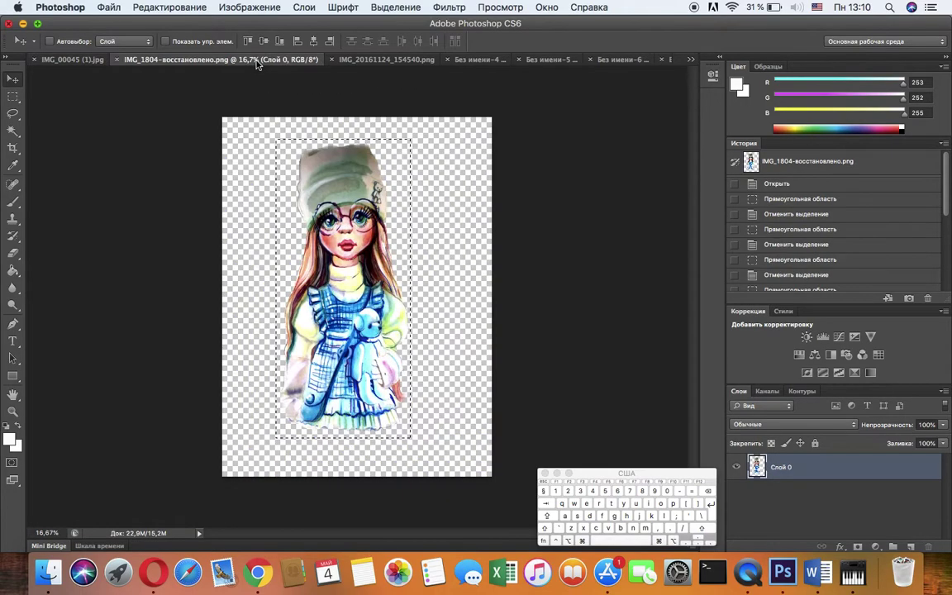
{"action": "left_click", "coordinate": [370, 61]}
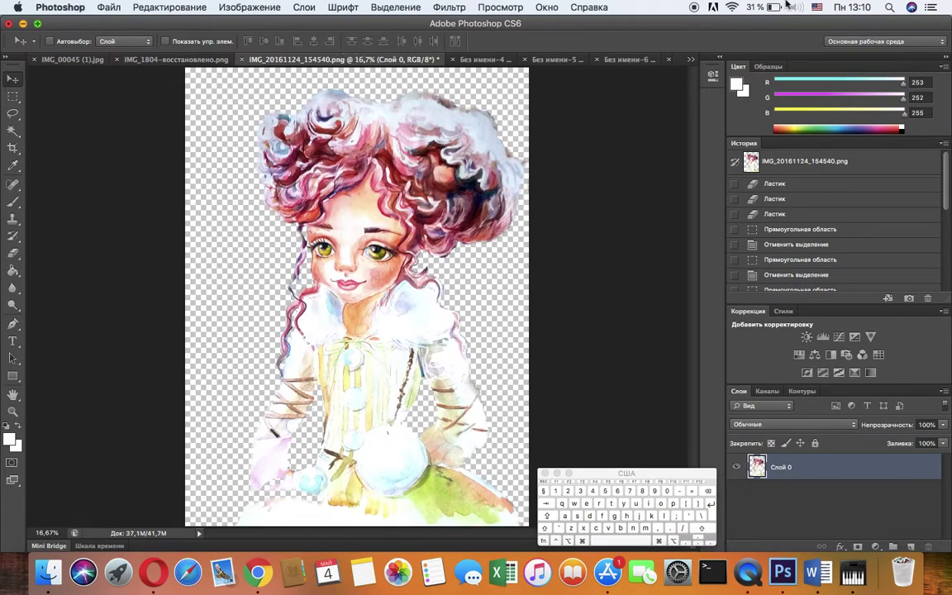
Start a new document and set its width to 3000 pixels.
{"action": "left_click", "coordinate": [110, 10]}
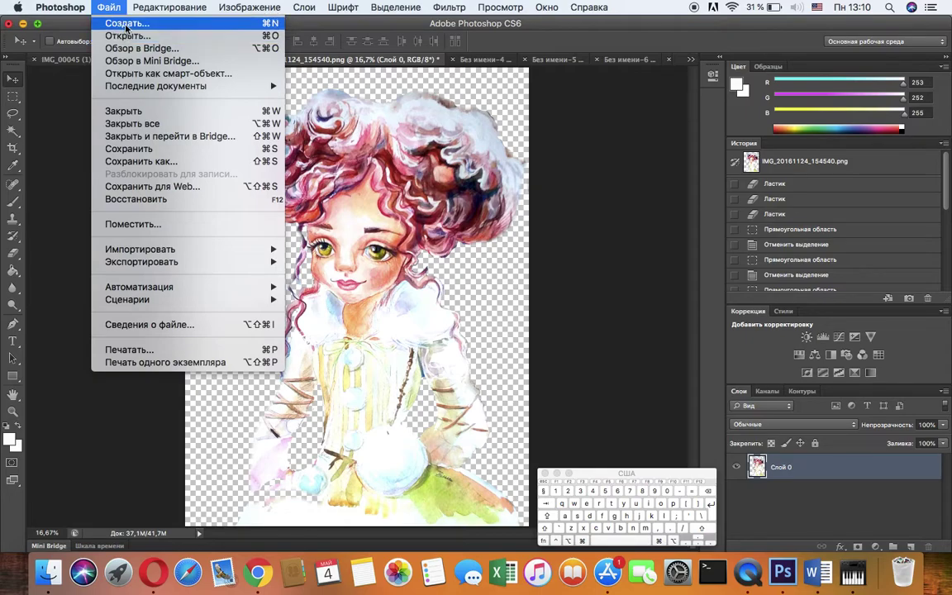
{"action": "left_click", "coordinate": [117, 23]}
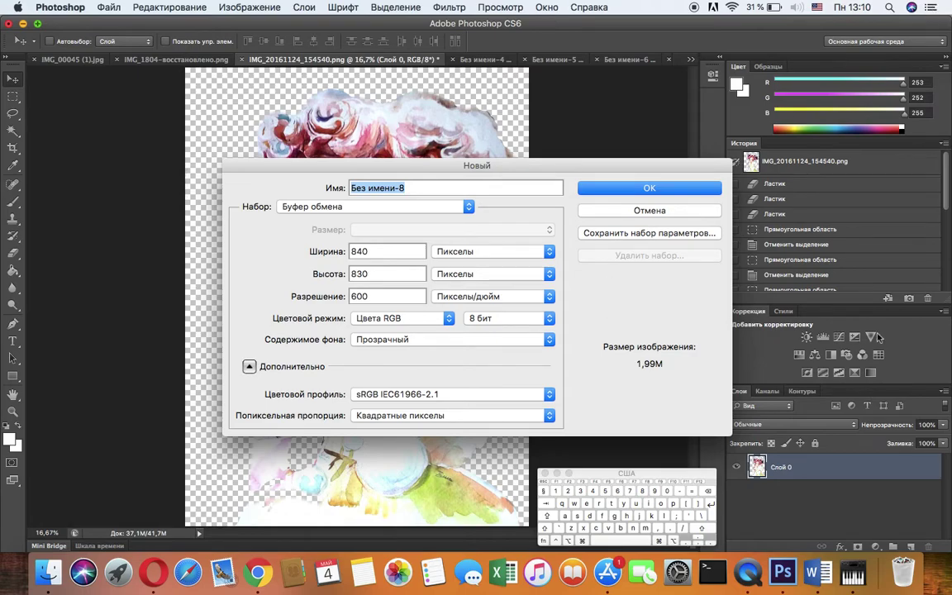
{"action": "left_click", "coordinate": [550, 255]}
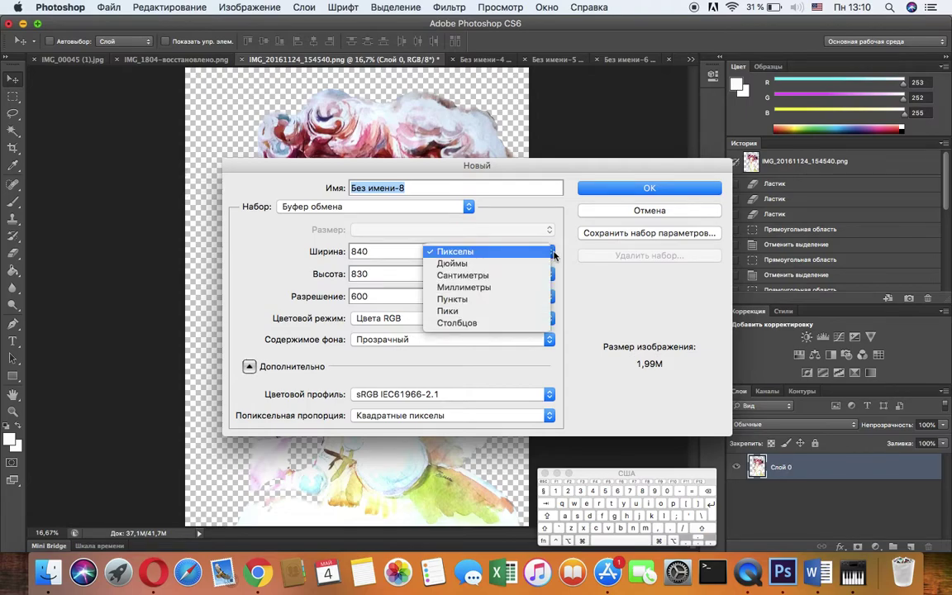
{"action": "left_click", "coordinate": [380, 250]}
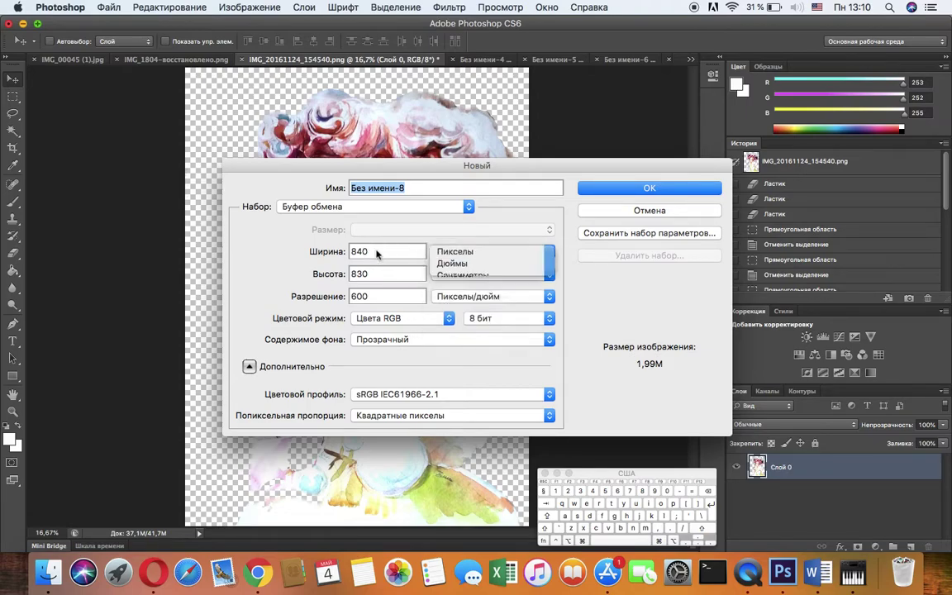
{"action": "left_click", "coordinate": [374, 250]}
{"action": "key", "text": "BackSpace"}
{"action": "key", "text": "BackSpace"}
{"action": "key", "text": "BackSpace"}
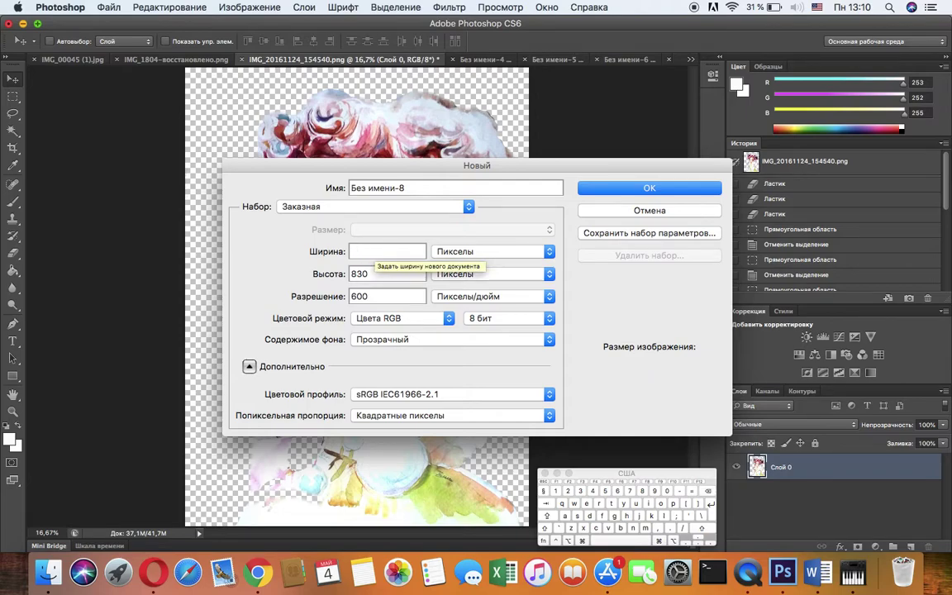
{"action": "type", "text": "3000"}
{"action": "key", "text": "Tab"}
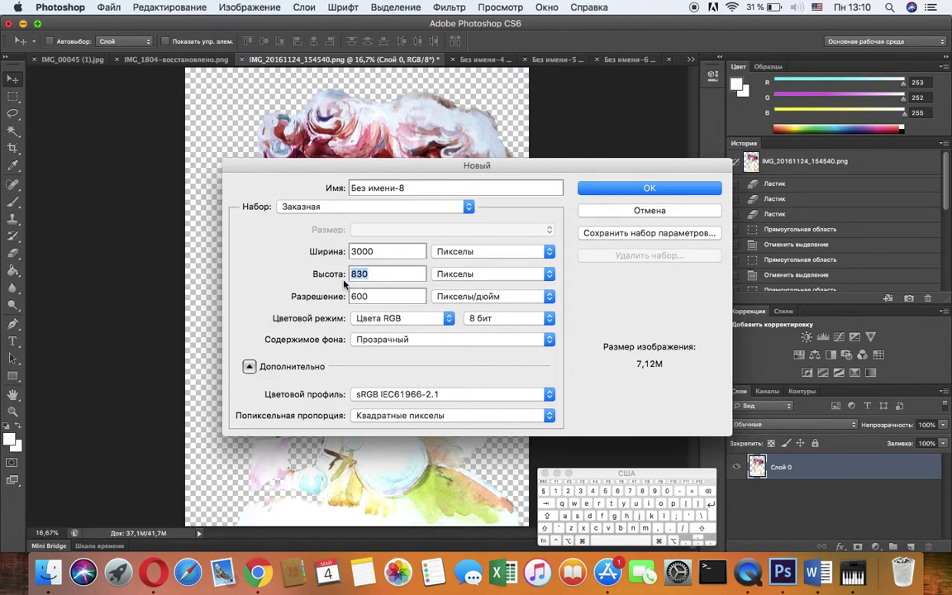
Set the new document's height to 3000 pixels and create it.
{"action": "type", "text": "3"}
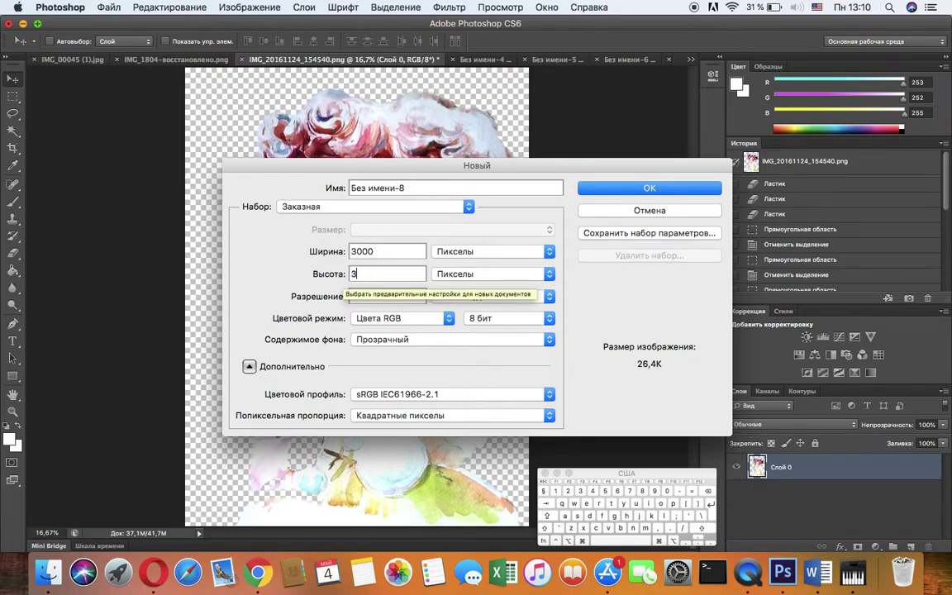
{"action": "type", "text": "000"}
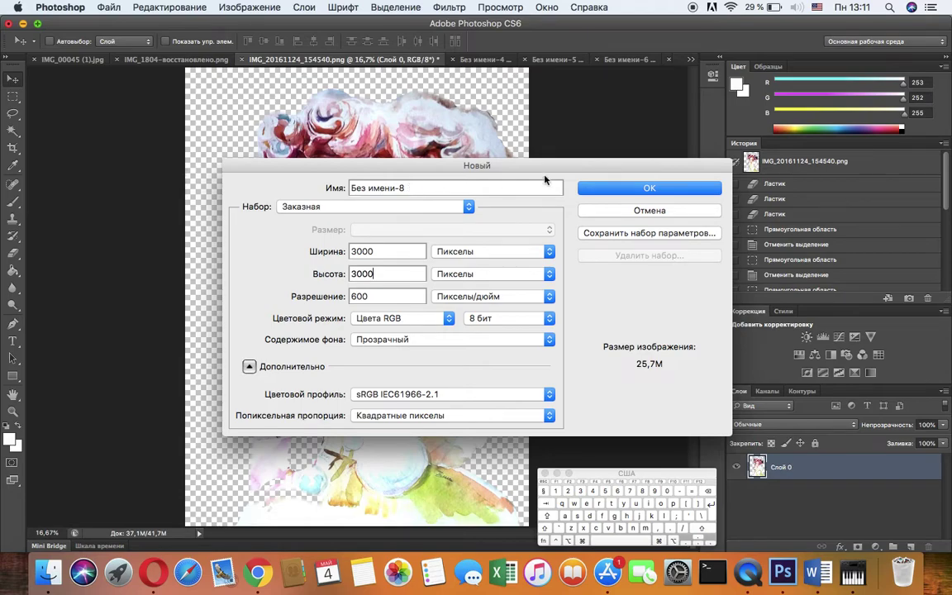
{"action": "left_click", "coordinate": [649, 189]}
{"action": "left_click", "coordinate": [650, 189]}
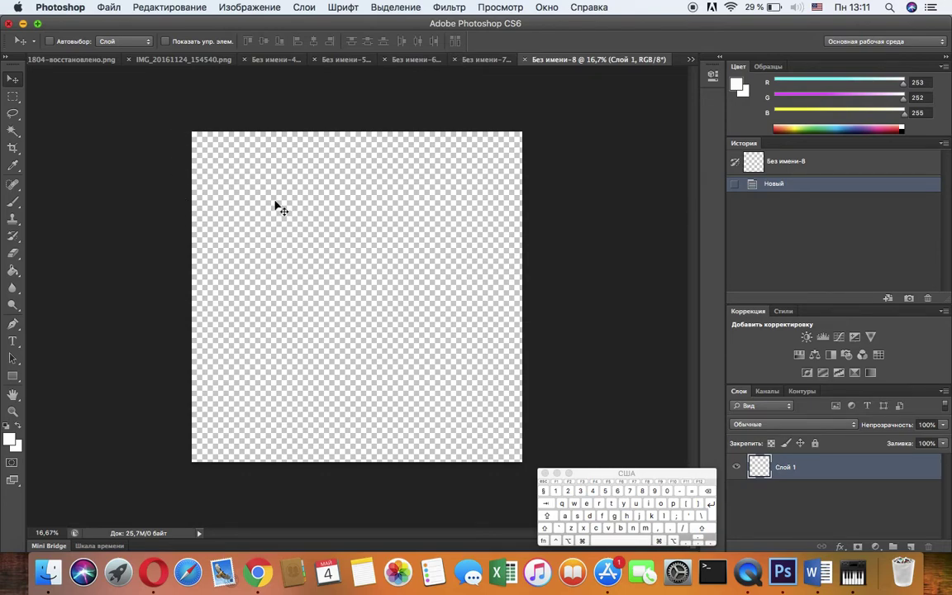
Select the curly-haired doll in IMG_20161124_154540.png with a rectangular marquee and copy it.
{"action": "left_click", "coordinate": [279, 61]}
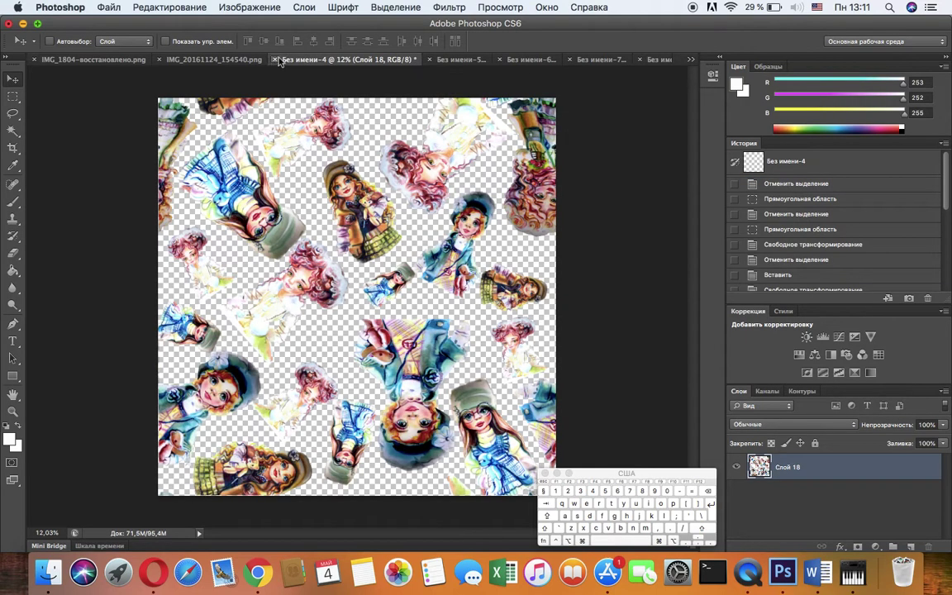
{"action": "left_click", "coordinate": [190, 61]}
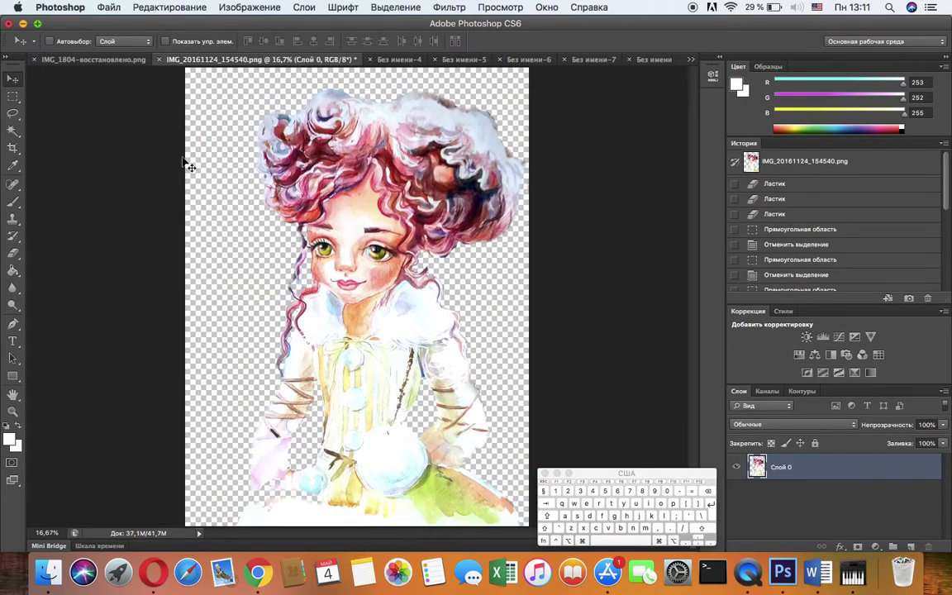
{"action": "left_click", "coordinate": [13, 94]}
{"action": "left_click_drag", "start_coordinate": [218, 79], "coordinate": [502, 562]}
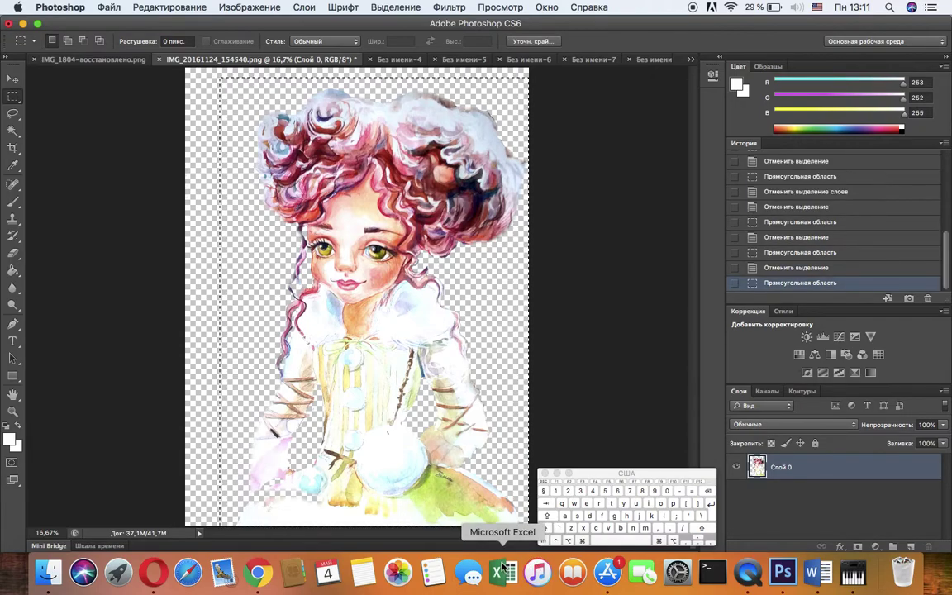
{"action": "key", "text": "super+c"}
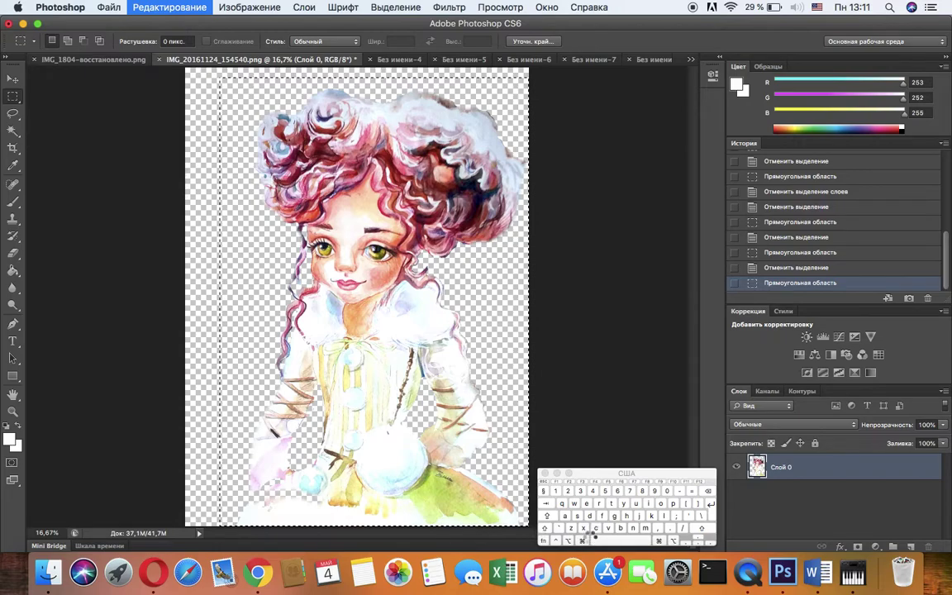
{"action": "key", "text": "c"}
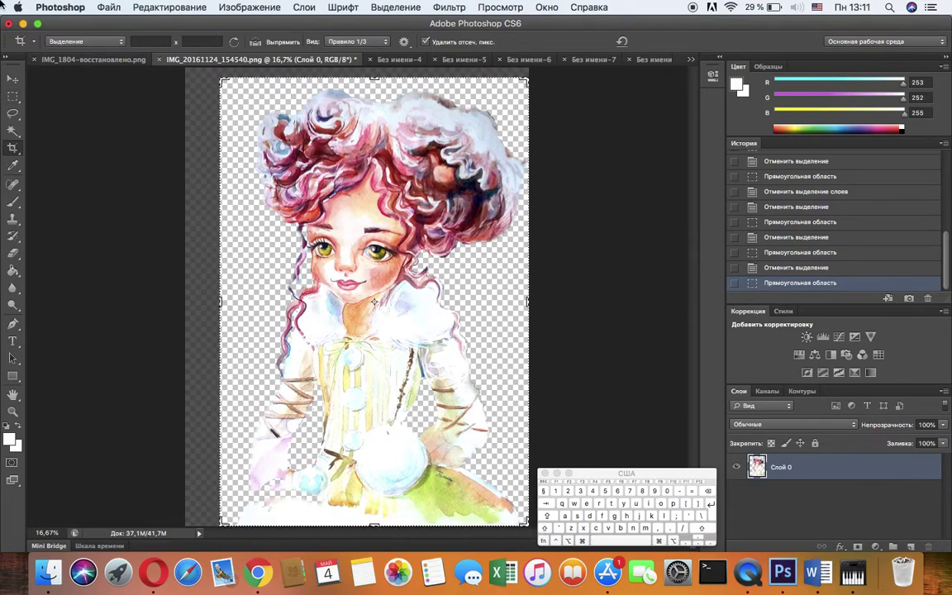
Paste the copied doll into the new Без имени-8 document and switch to the Move tool.
{"action": "left_click", "coordinate": [693, 61]}
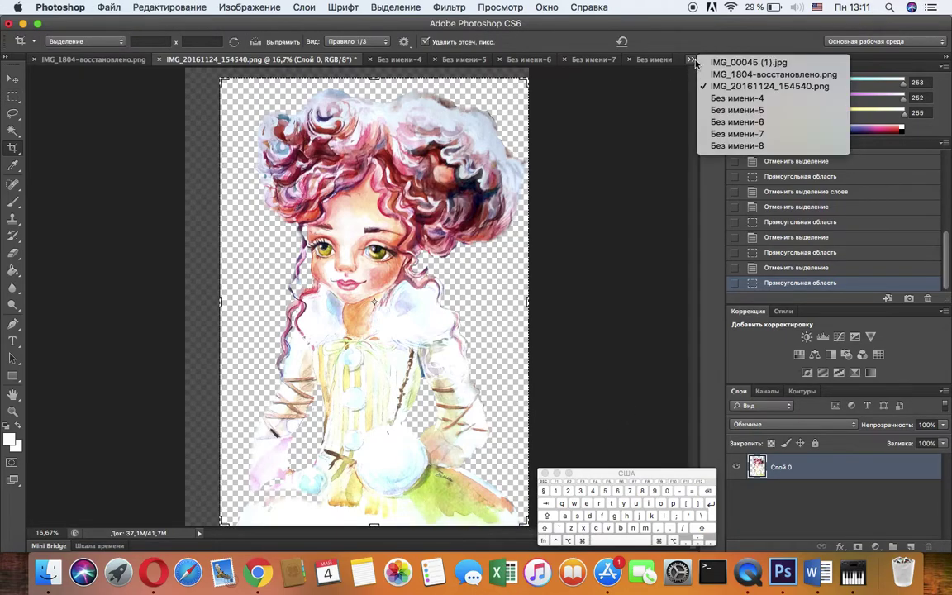
{"action": "left_click", "coordinate": [720, 148]}
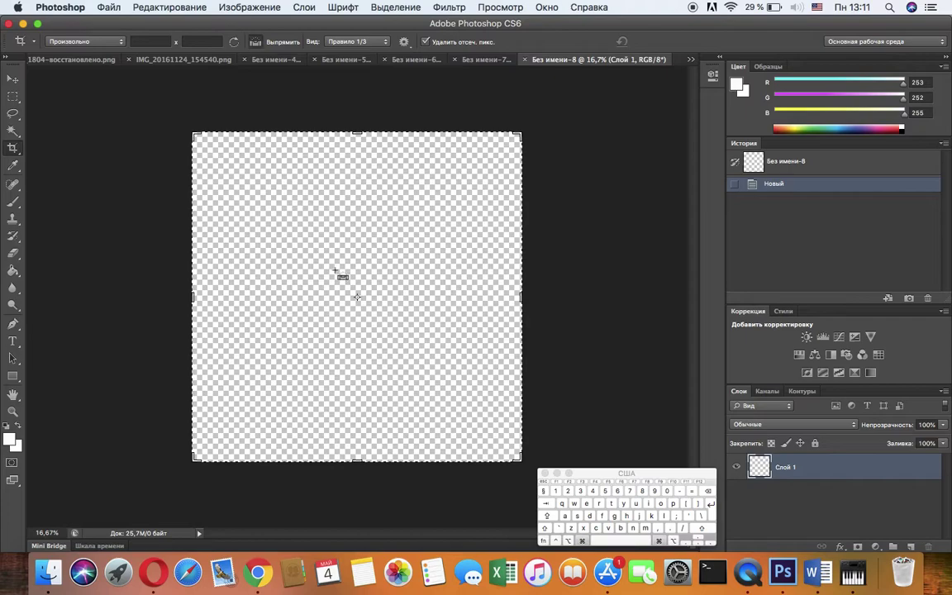
{"action": "key", "text": "super+v"}
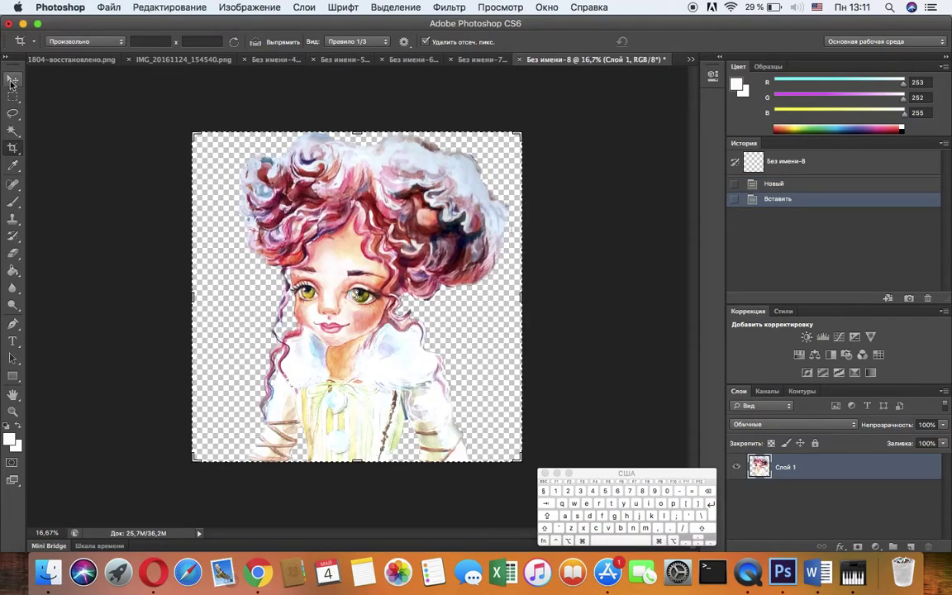
{"action": "left_click", "coordinate": [12, 78]}
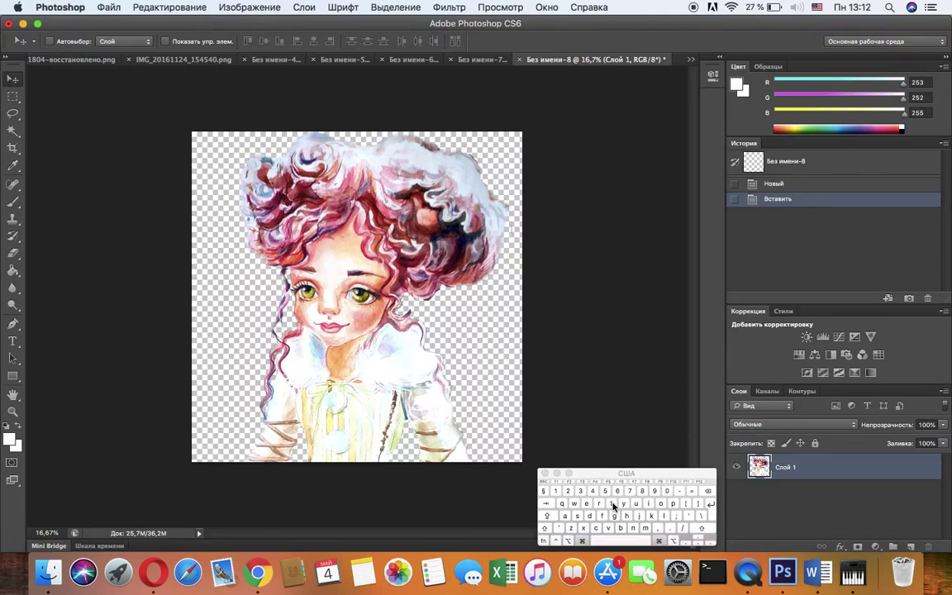
Scale the pasted doll to about 25%, rotate it about -57° and place it in the canvas's upper-left corner with Free Transform.
{"action": "key", "text": "super+t"}
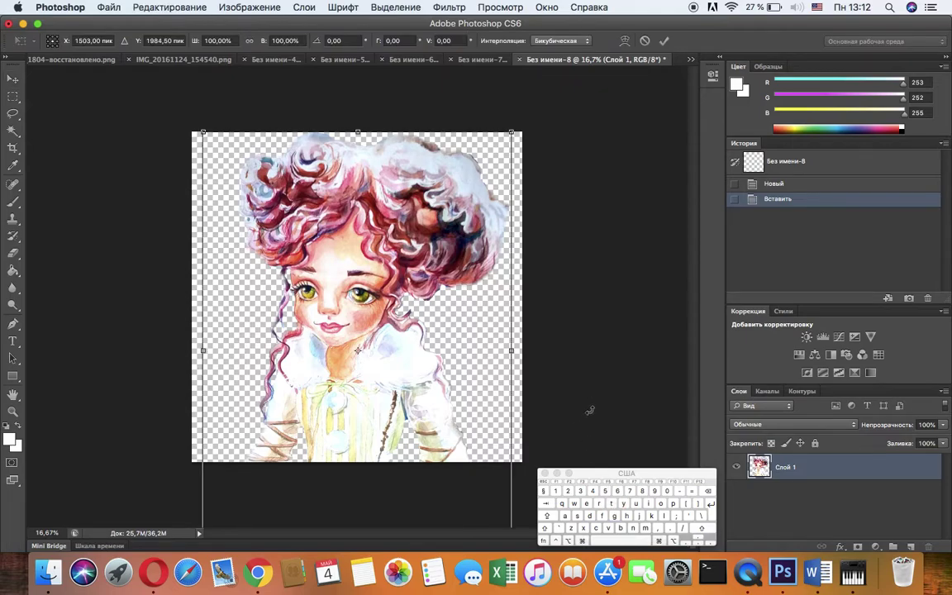
{"action": "left_click_drag", "start_coordinate": [512, 130], "coordinate": [418, 326]}
{"action": "left_click_drag", "start_coordinate": [346, 395], "coordinate": [396, 194]}
{"action": "left_click_drag", "start_coordinate": [463, 364], "coordinate": [345, 242]}
{"action": "left_click_drag", "start_coordinate": [346, 125], "coordinate": [254, 108]}
{"action": "left_click_drag", "start_coordinate": [311, 206], "coordinate": [277, 213]}
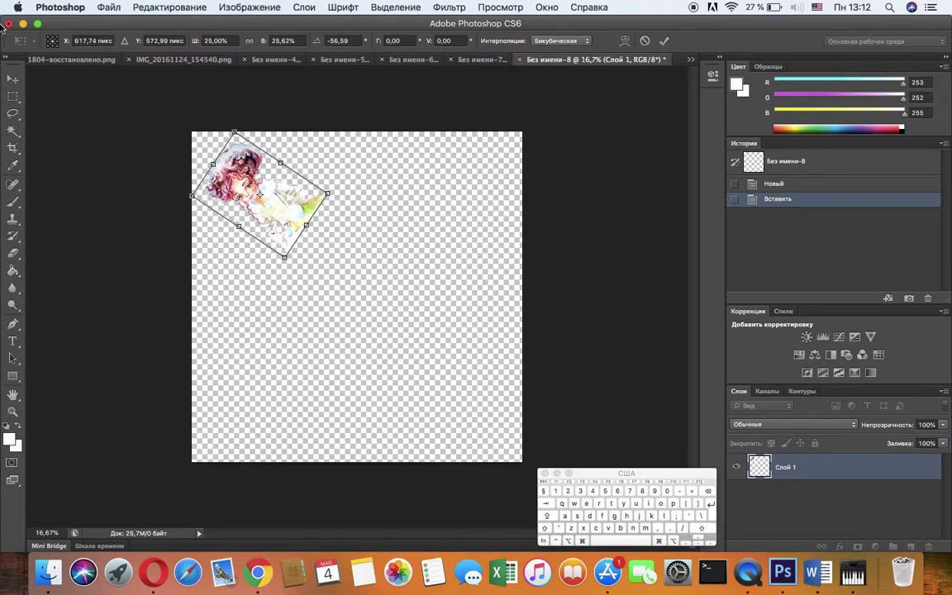
{"action": "left_click", "coordinate": [13, 80]}
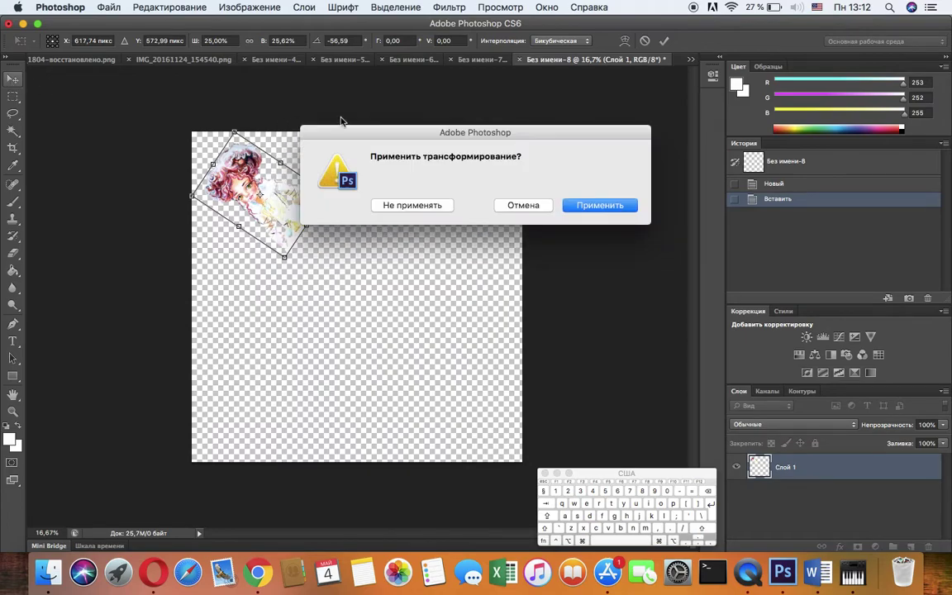
{"action": "left_click", "coordinate": [601, 206]}
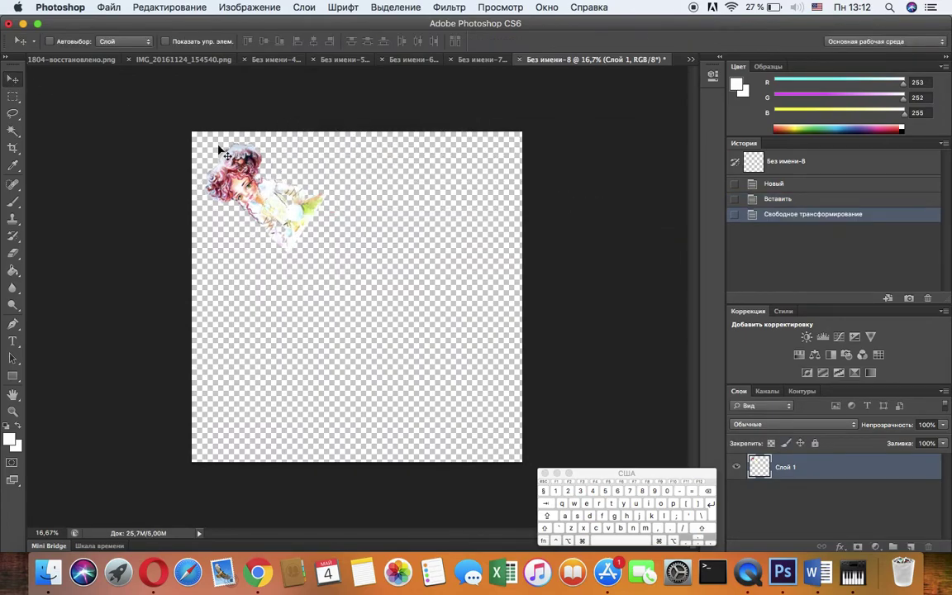
Select the doll in the canvas's upper-left corner with a rectangular marquee and copy it.
{"action": "left_click", "coordinate": [12, 92]}
{"action": "left_click_drag", "start_coordinate": [233, 132], "coordinate": [199, 210]}
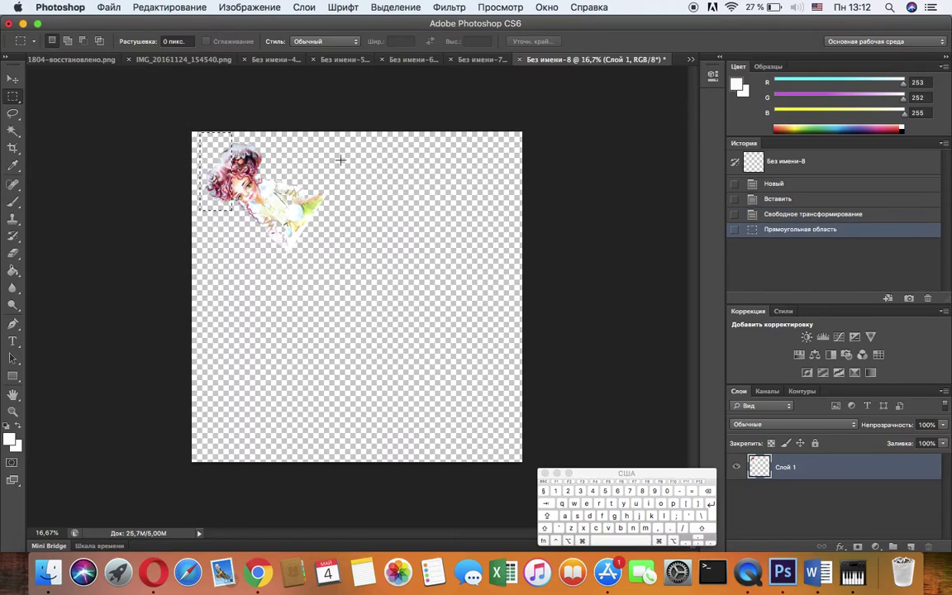
{"action": "left_click", "coordinate": [340, 159]}
{"action": "left_click_drag", "start_coordinate": [201, 132], "coordinate": [328, 266]}
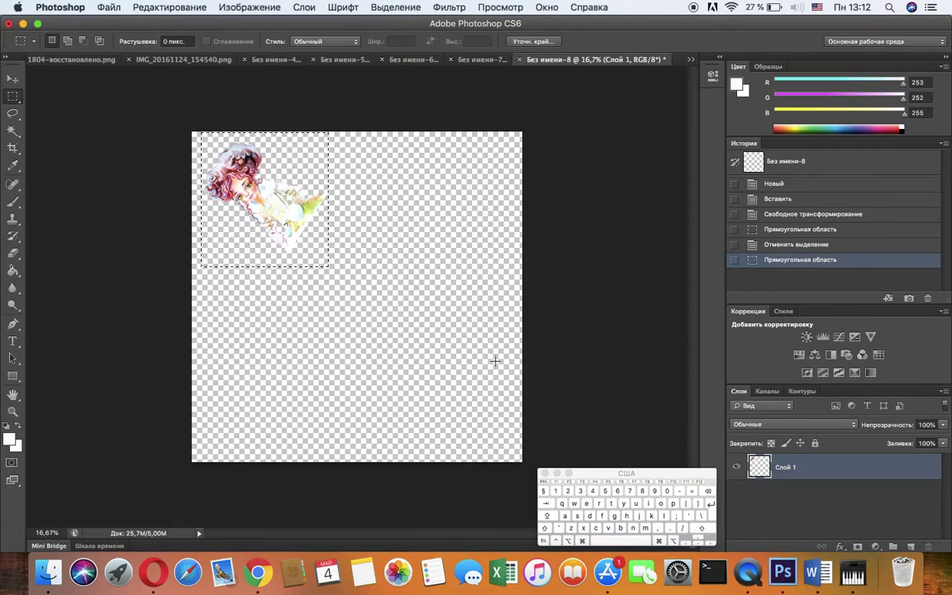
{"action": "key", "text": "super+c"}
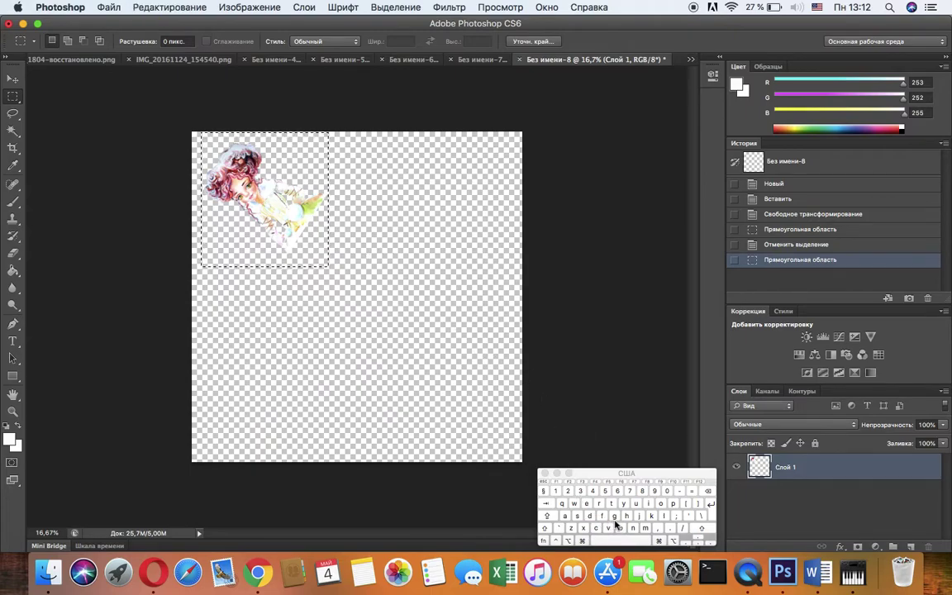
Paste a second doll, rotate it about 100° with Free Transform and place it in the canvas's upper-right corner.
{"action": "left_click", "coordinate": [609, 527], "text": "super"}
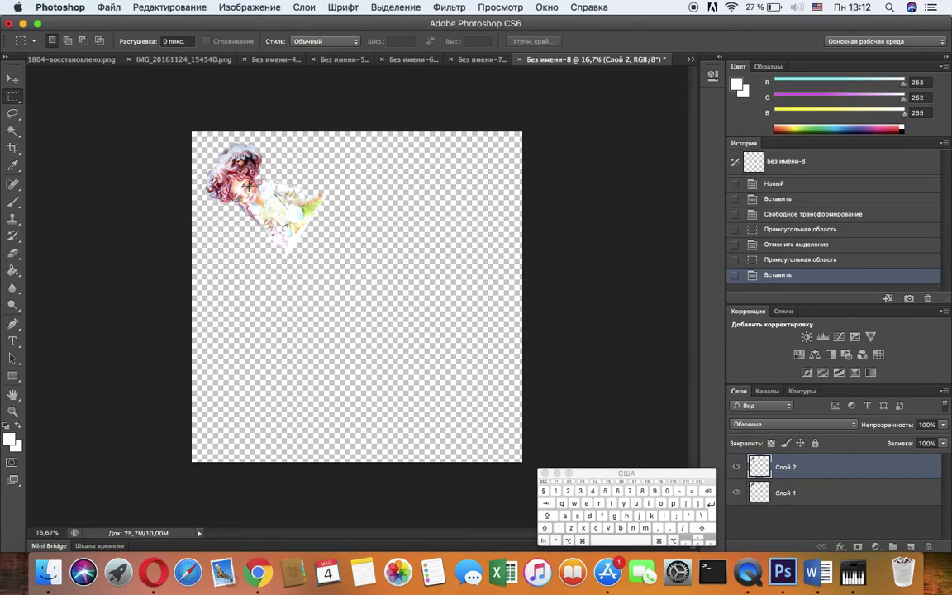
{"action": "left_click", "coordinate": [12, 78]}
{"action": "left_click_drag", "start_coordinate": [270, 195], "coordinate": [428, 258]}
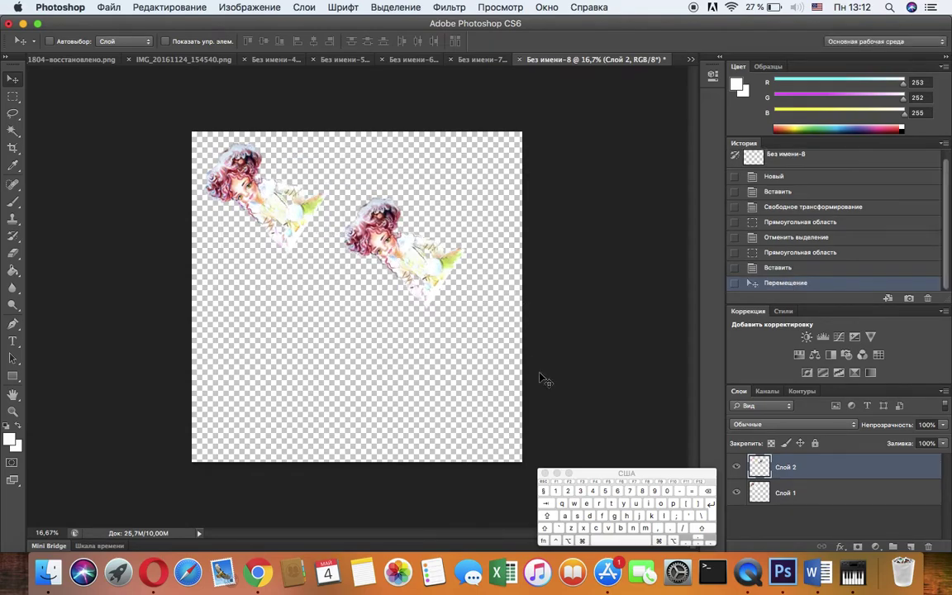
{"action": "left_click", "coordinate": [613, 505]}
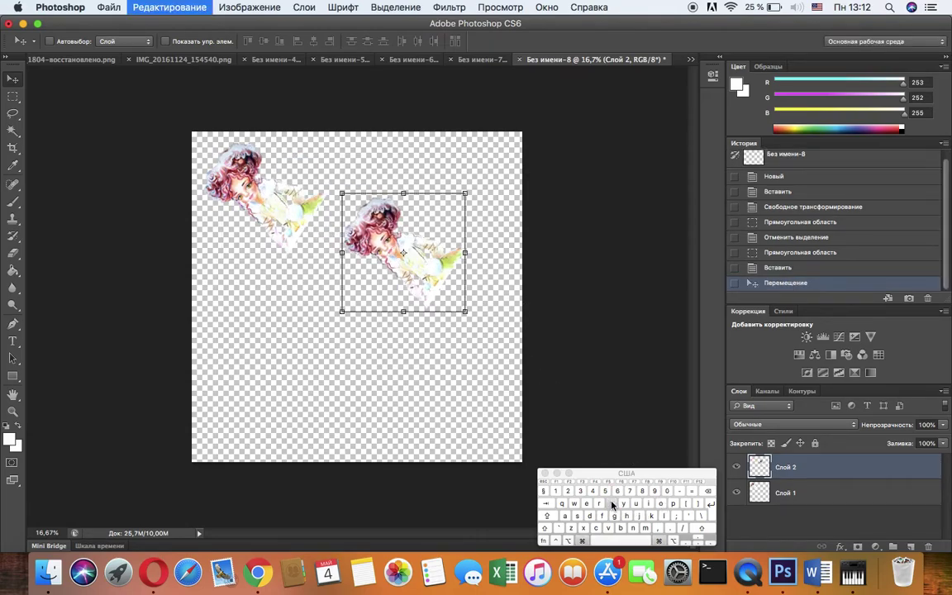
{"action": "left_click_drag", "start_coordinate": [461, 174], "coordinate": [459, 314]}
{"action": "left_click_drag", "start_coordinate": [414, 245], "coordinate": [466, 192]}
{"action": "left_click", "coordinate": [12, 78]}
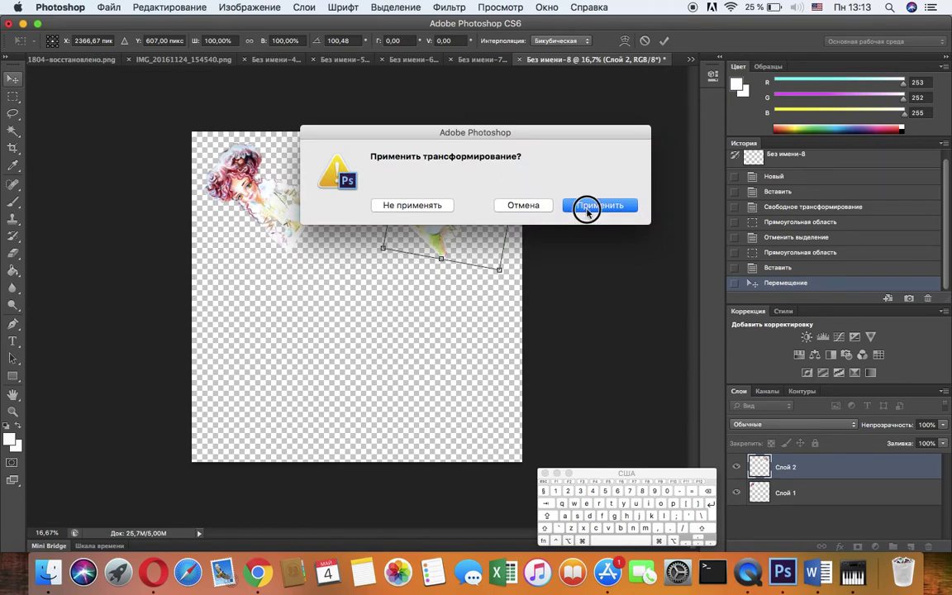
{"action": "left_click", "coordinate": [588, 213]}
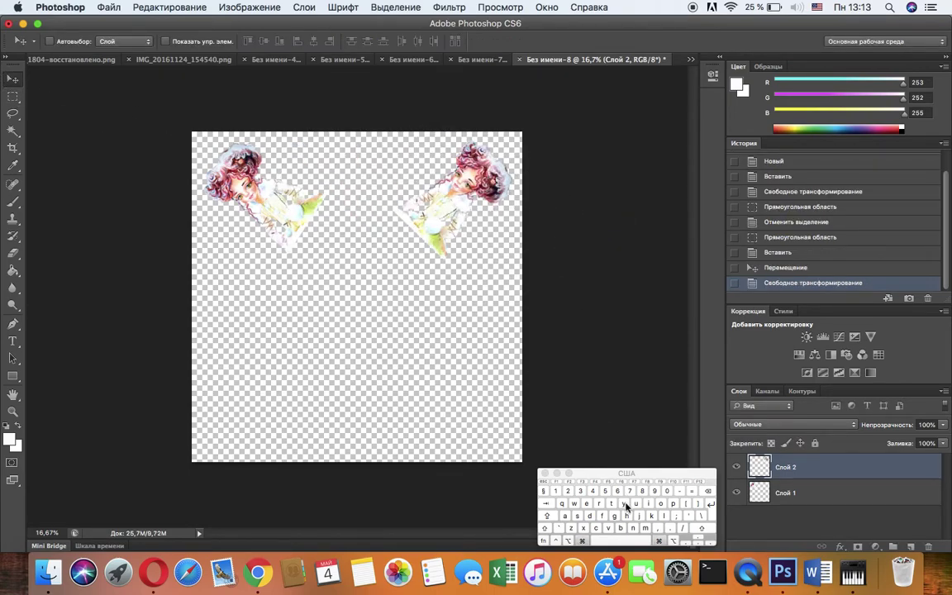
Paste a third doll, rotate it about -94° with Free Transform and place it in the canvas's lower-left corner.
{"action": "key", "text": "super+v"}
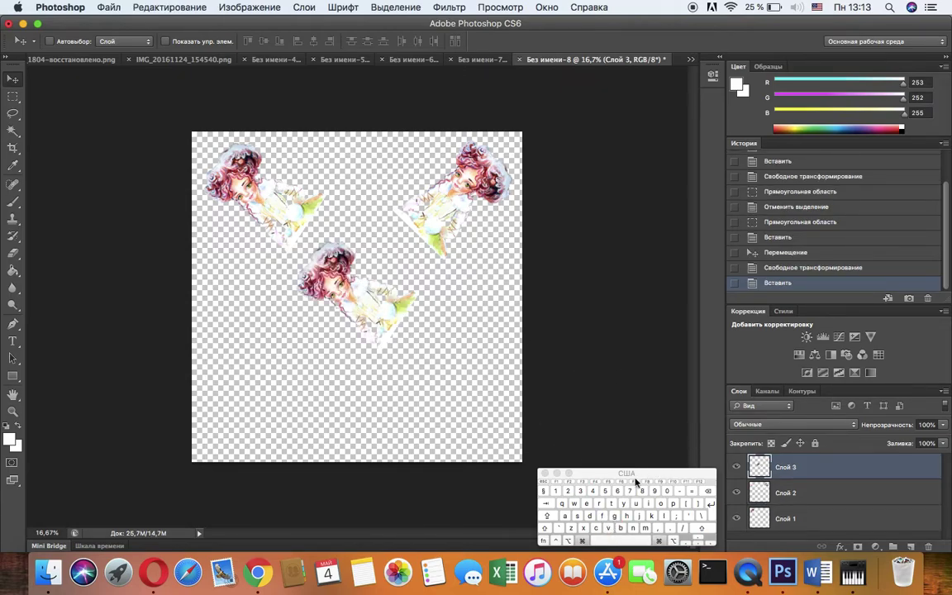
{"action": "key", "text": "super+t"}
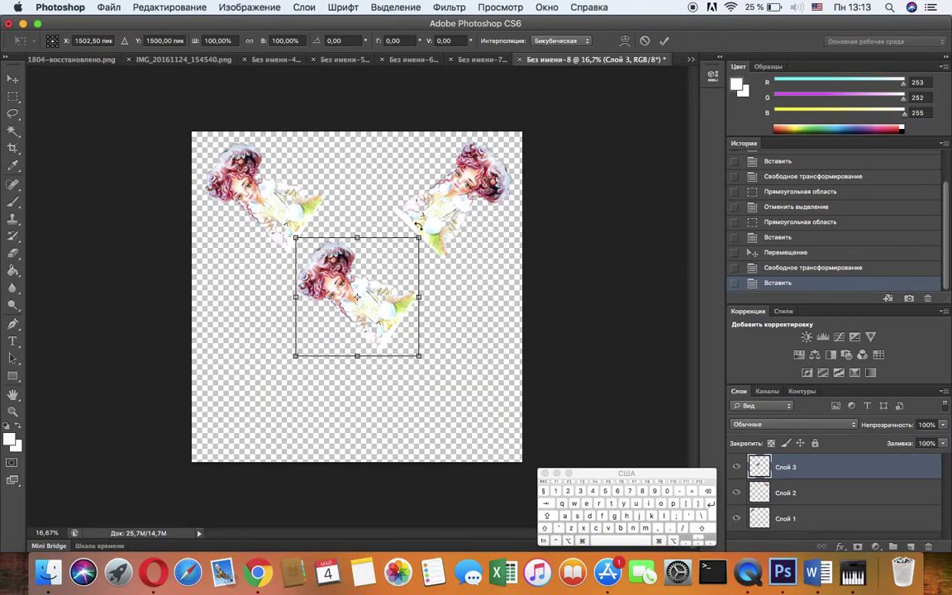
{"action": "left_click_drag", "start_coordinate": [418, 227], "coordinate": [304, 264]}
{"action": "left_click_drag", "start_coordinate": [362, 290], "coordinate": [281, 361]}
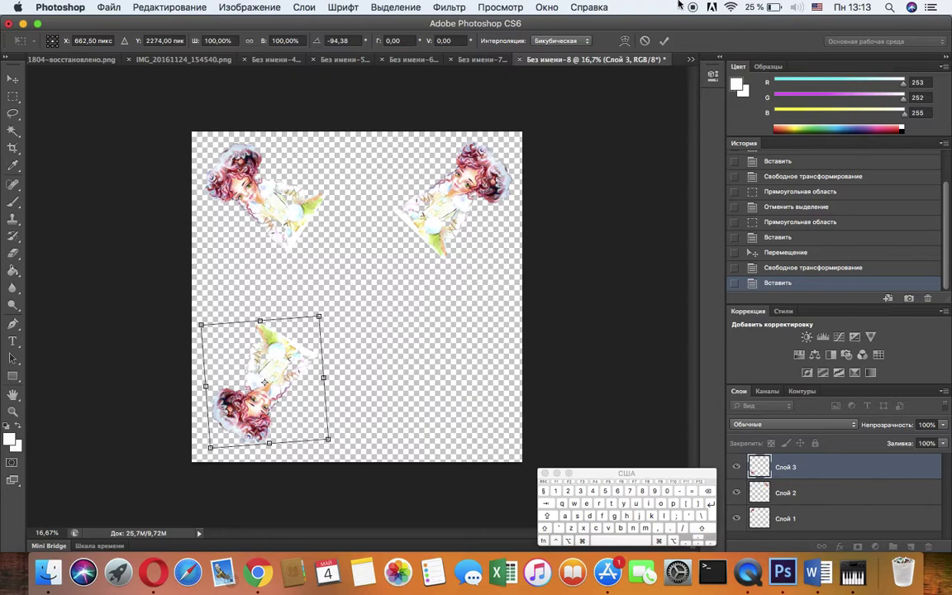
{"action": "left_click", "coordinate": [546, 7]}
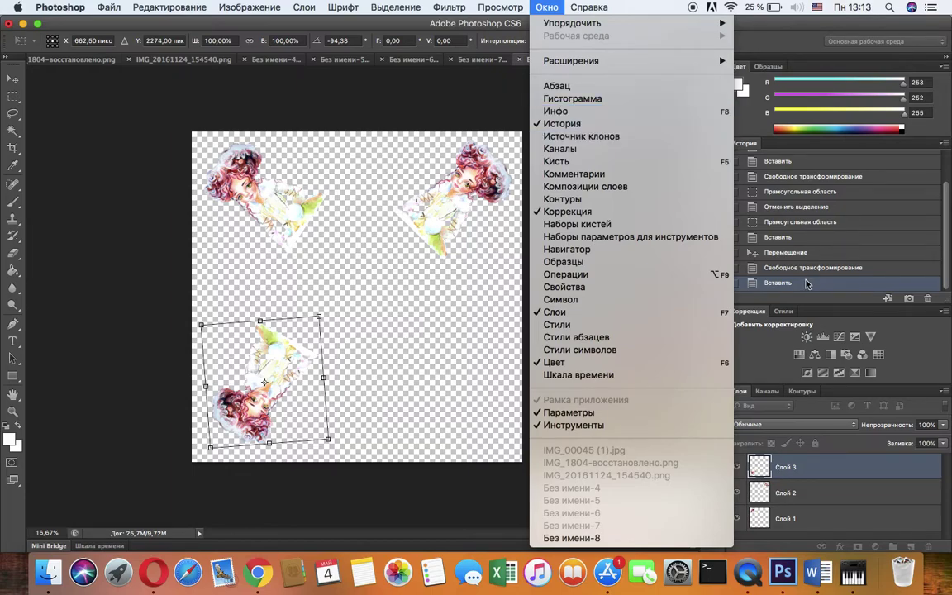
{"action": "left_click", "coordinate": [420, 94]}
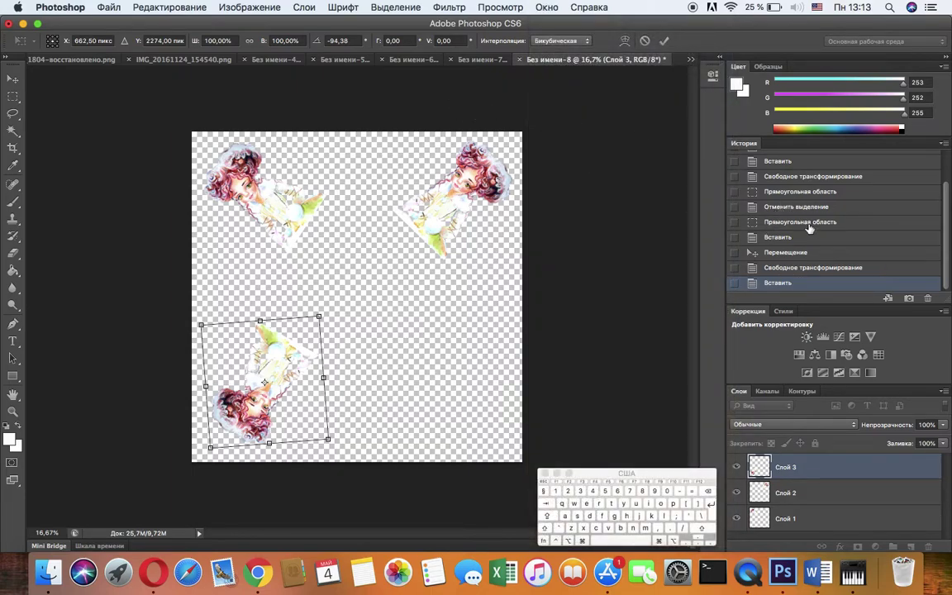
{"action": "left_click", "coordinate": [11, 81]}
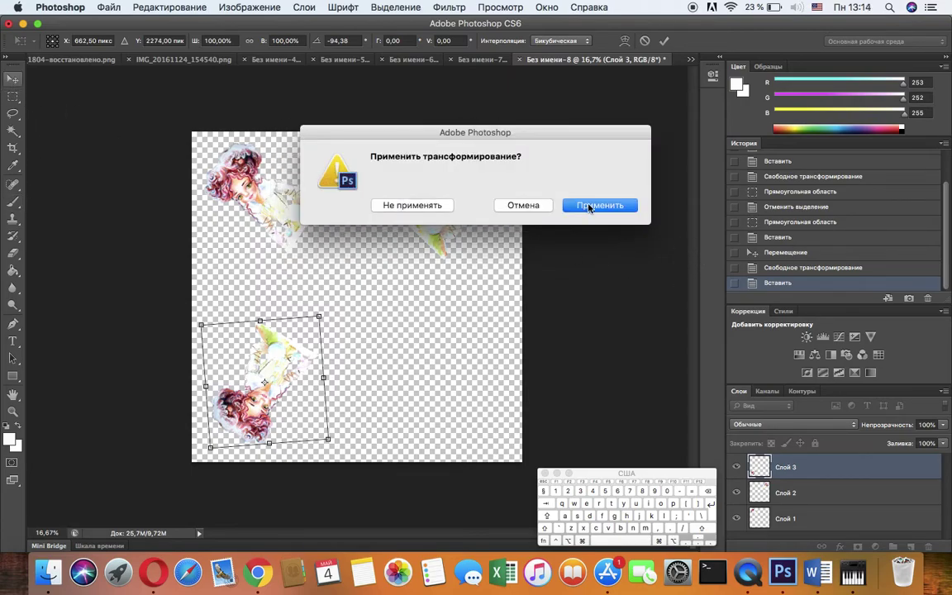
{"action": "left_click", "coordinate": [589, 207]}
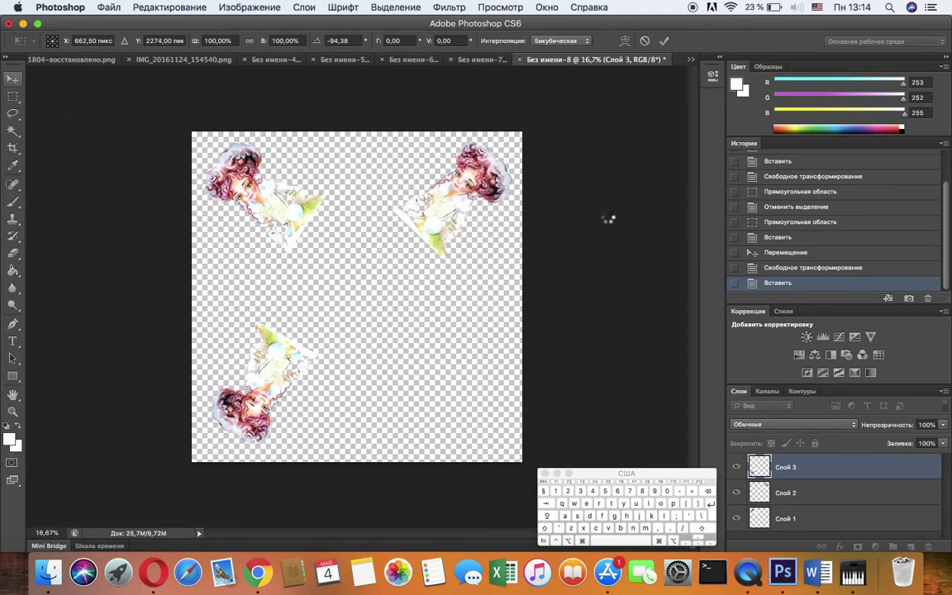
Paste a fourth doll, rotate it about -154° with Free Transform and place it in the canvas's lower-right corner.
{"action": "left_click", "coordinate": [610, 529]}
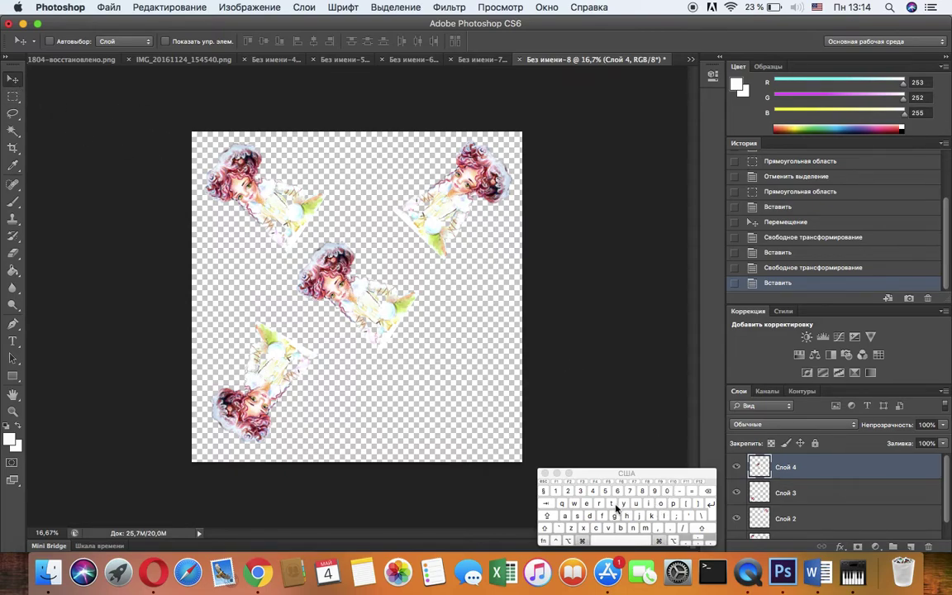
{"action": "key", "text": "super+t"}
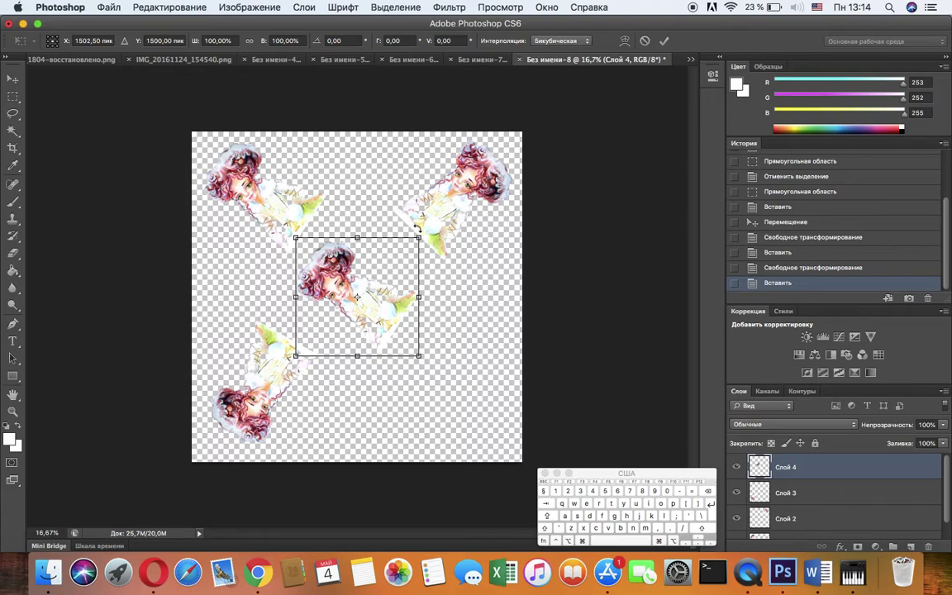
{"action": "left_click_drag", "start_coordinate": [418, 228], "coordinate": [471, 413]}
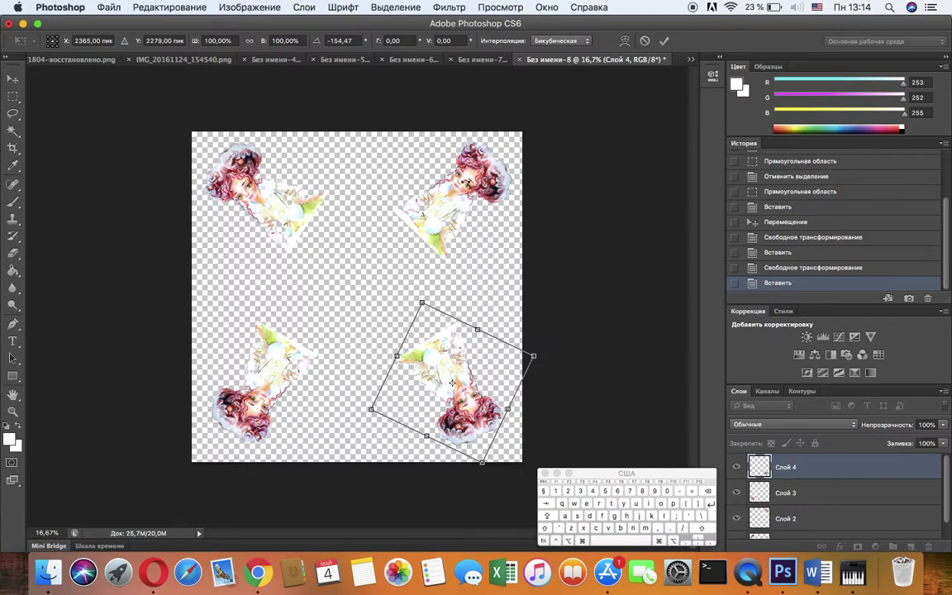
{"action": "left_click_drag", "start_coordinate": [459, 402], "coordinate": [449, 393]}
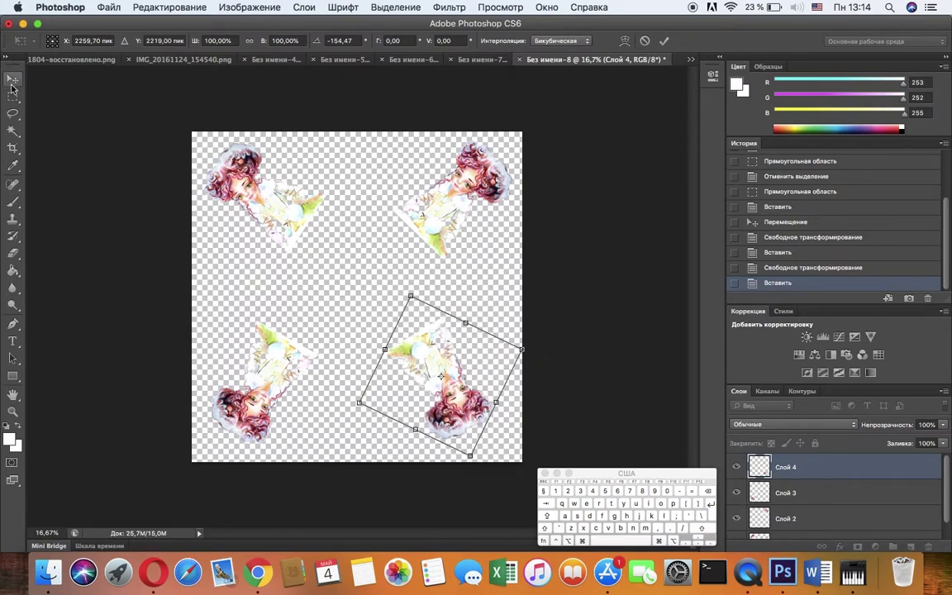
{"action": "left_click", "coordinate": [13, 83]}
{"action": "left_click", "coordinate": [612, 211]}
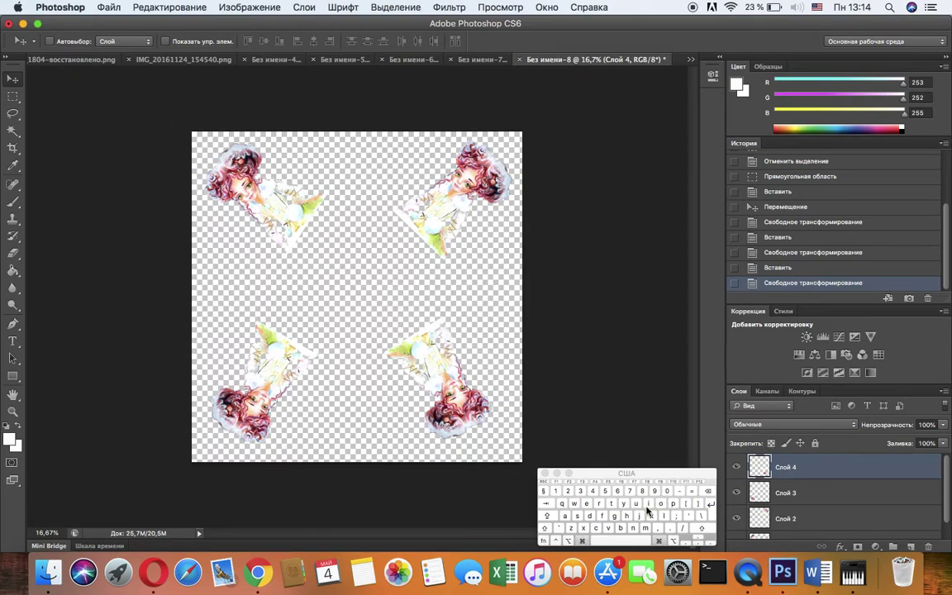
Paste a fifth doll in the middle of the canvas and flip it horizontally with Free Transform.
{"action": "key", "text": "super+v"}
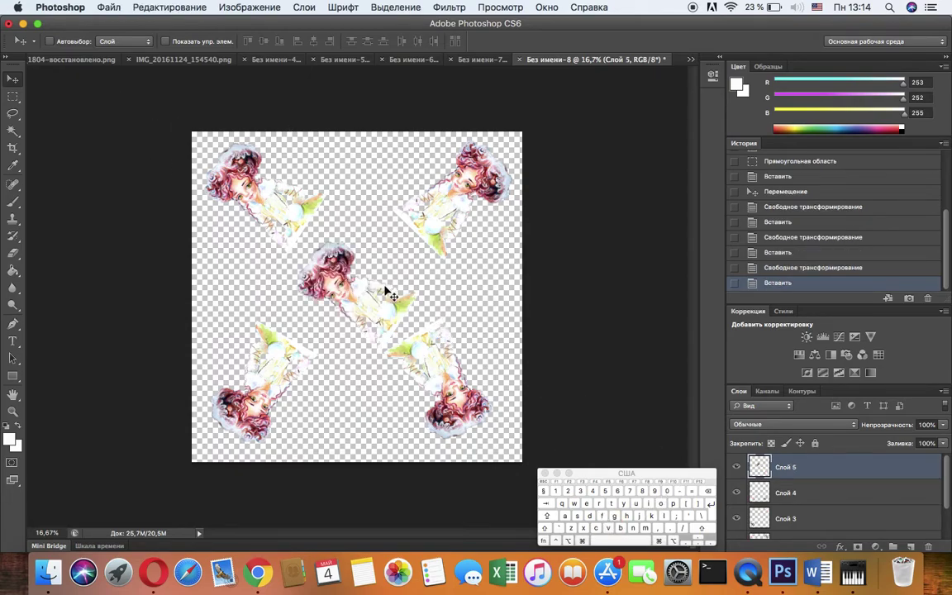
{"action": "right_click", "coordinate": [361, 299]}
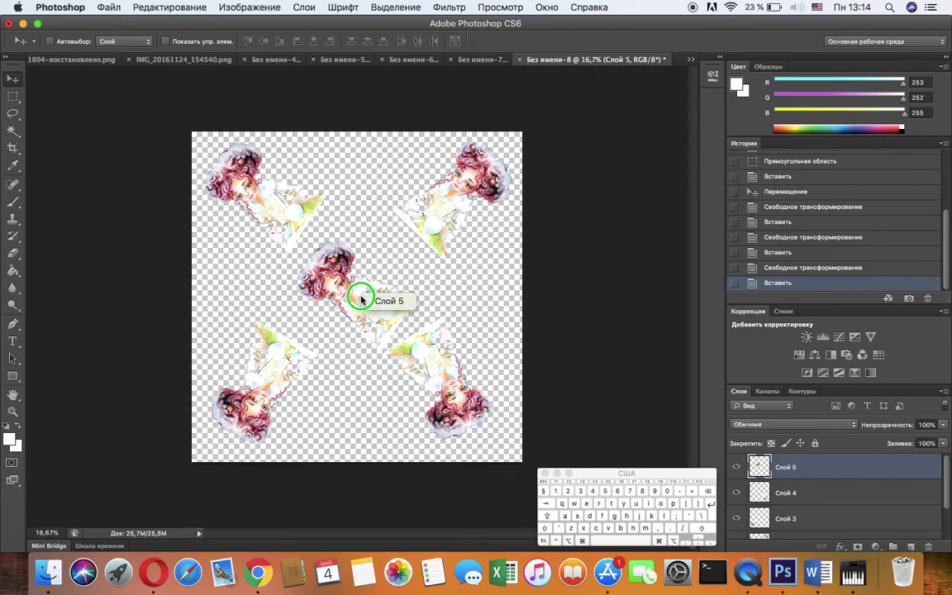
{"action": "left_click", "coordinate": [387, 291]}
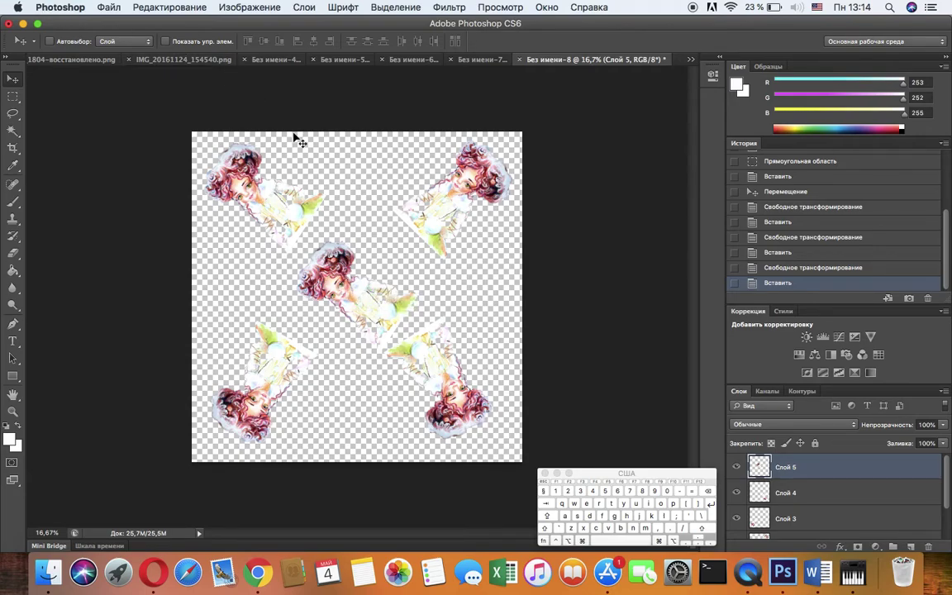
{"action": "key", "text": "super+t"}
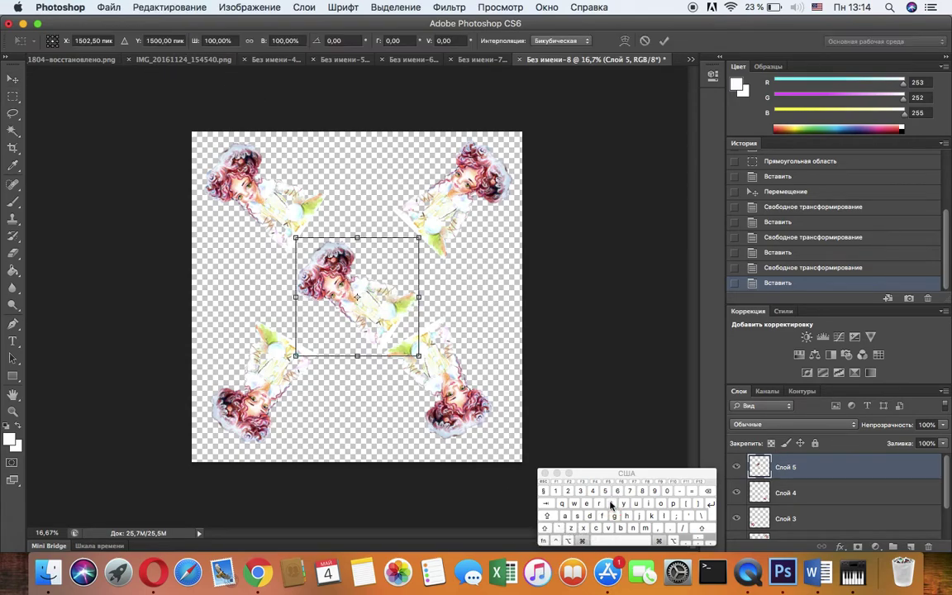
{"action": "right_click", "coordinate": [361, 305]}
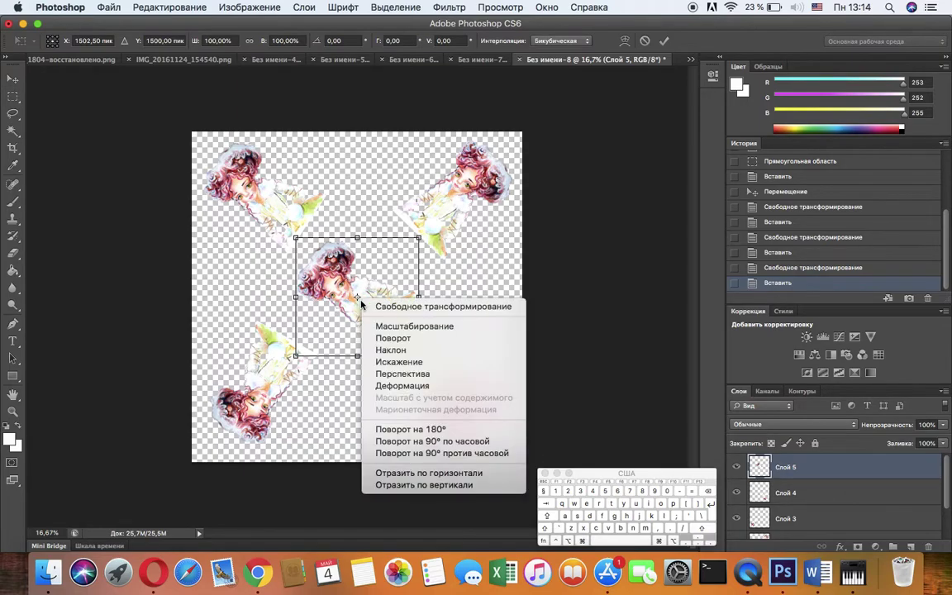
{"action": "left_click", "coordinate": [405, 473]}
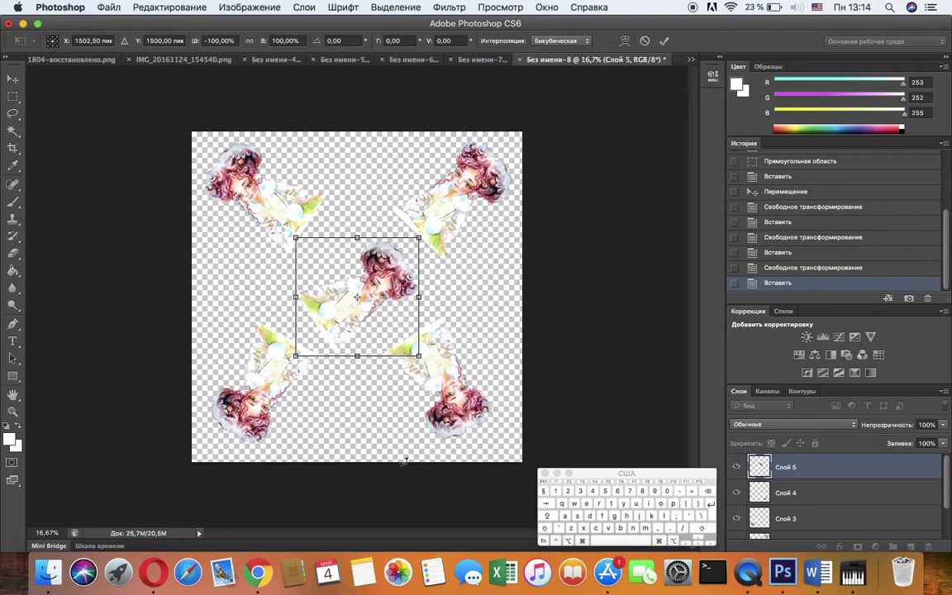
Scale the flipped doll to about 72% width and 69% height, centre it between the four corner dolls and apply the transformation.
{"action": "left_click_drag", "start_coordinate": [354, 317], "coordinate": [366, 313]}
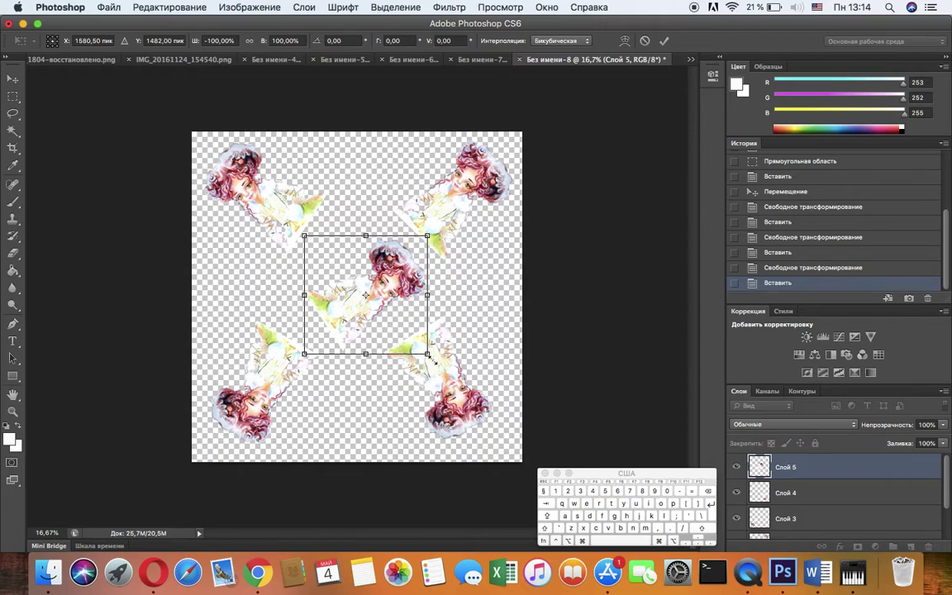
{"action": "left_click_drag", "start_coordinate": [361, 314], "coordinate": [378, 201]}
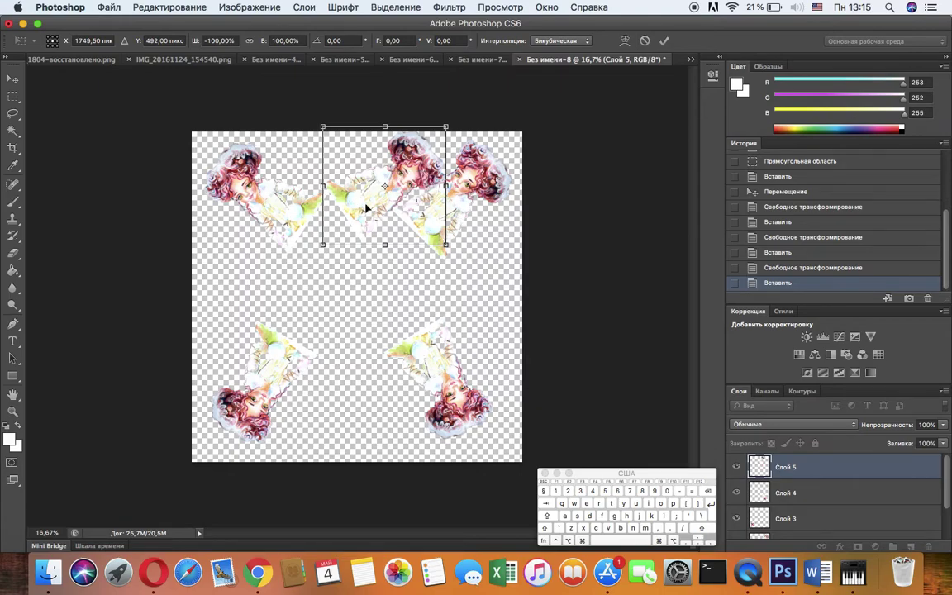
{"action": "left_click_drag", "start_coordinate": [372, 207], "coordinate": [362, 264]}
{"action": "left_click_drag", "start_coordinate": [361, 299], "coordinate": [350, 305]}
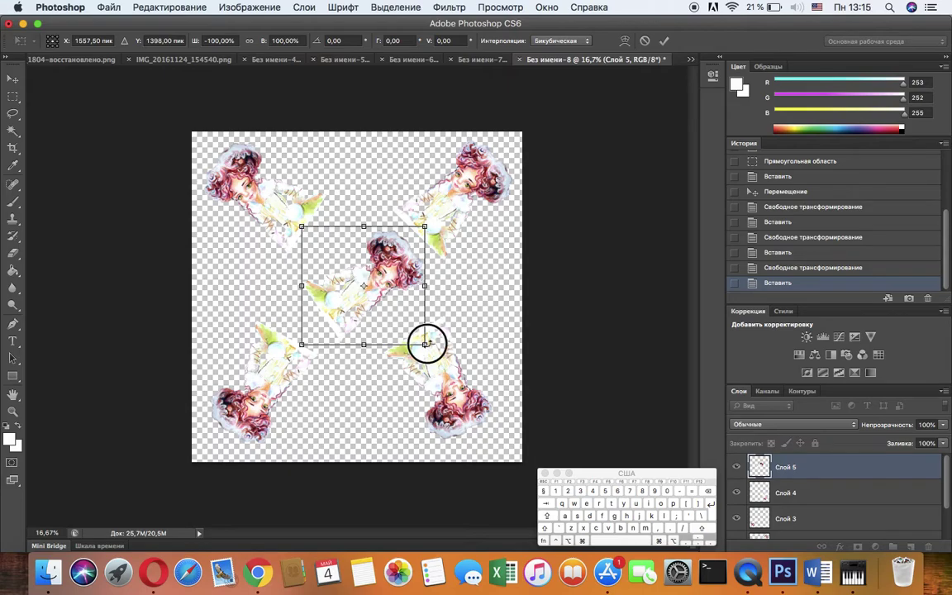
{"action": "left_click_drag", "start_coordinate": [426, 343], "coordinate": [401, 319]}
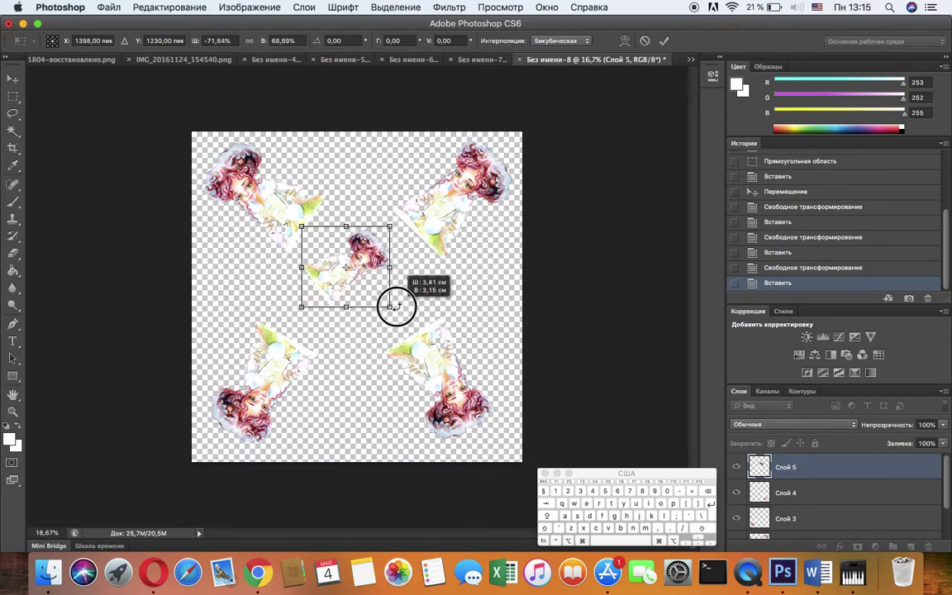
{"action": "left_click_drag", "start_coordinate": [338, 284], "coordinate": [353, 303]}
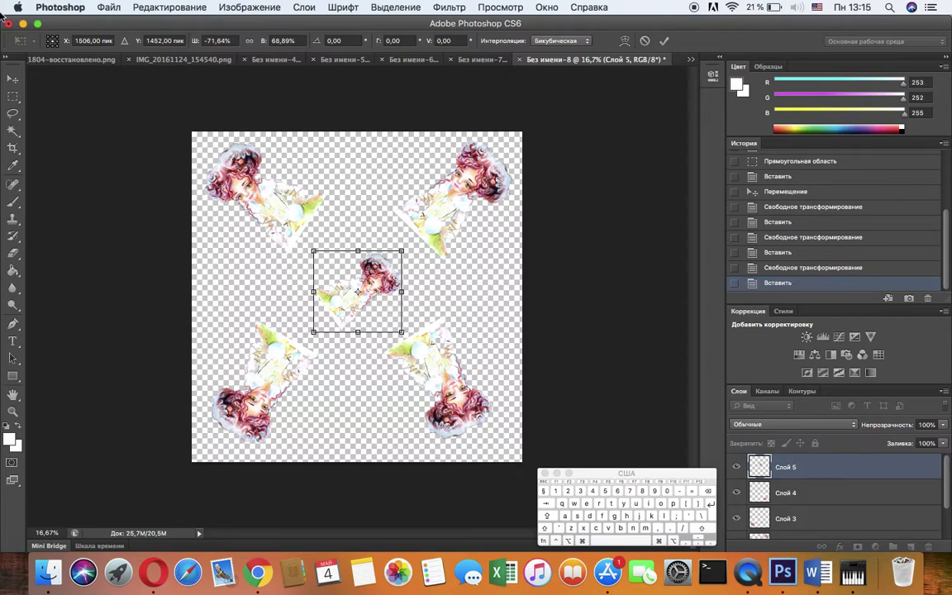
{"action": "left_click", "coordinate": [12, 79]}
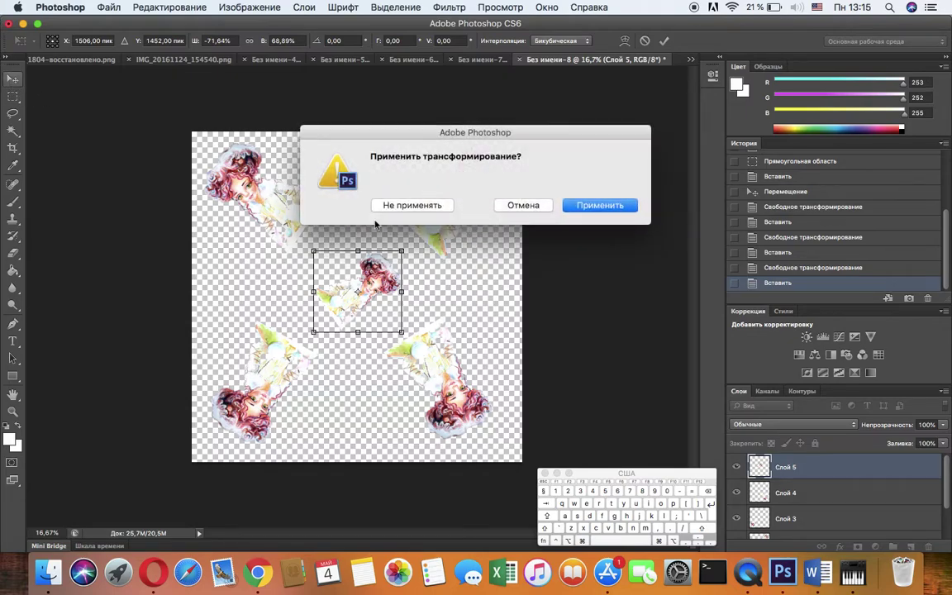
{"action": "left_click", "coordinate": [579, 206]}
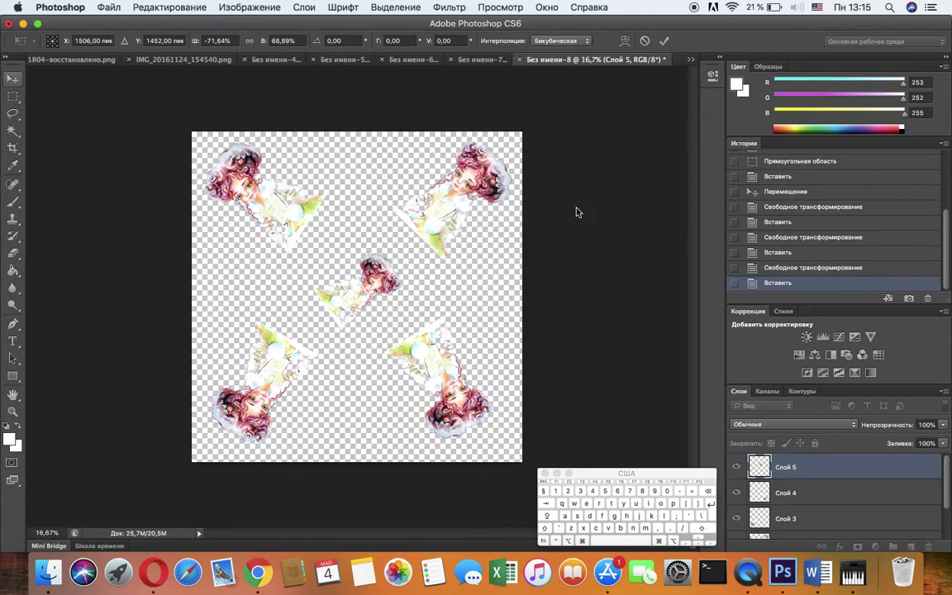
Select the small central doll with a rectangular marquee and copy it.
{"action": "left_click", "coordinate": [13, 97]}
{"action": "left_click_drag", "start_coordinate": [361, 225], "coordinate": [339, 335]}
{"action": "left_click_drag", "start_coordinate": [449, 268], "coordinate": [451, 270]}
{"action": "left_click_drag", "start_coordinate": [312, 239], "coordinate": [407, 345]}
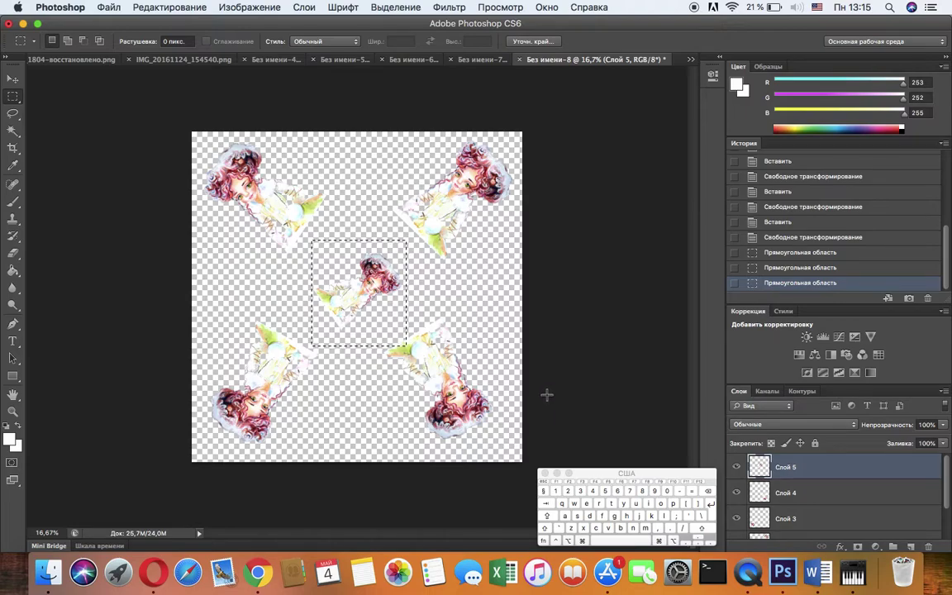
{"action": "left_click", "coordinate": [596, 528]}
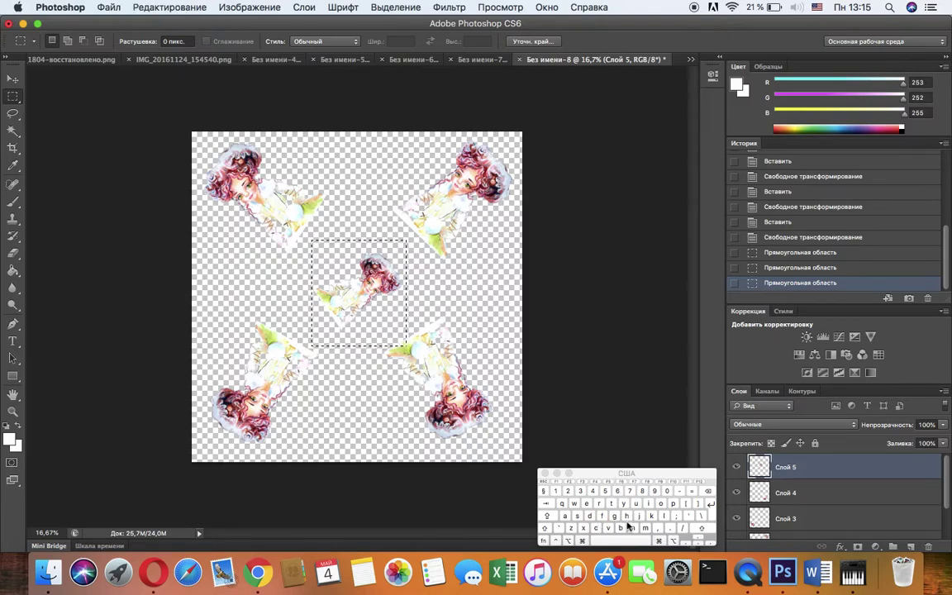
Paste a copy of the small central doll and move it into the gap between the two right-hand corner dolls.
{"action": "left_click", "coordinate": [609, 528]}
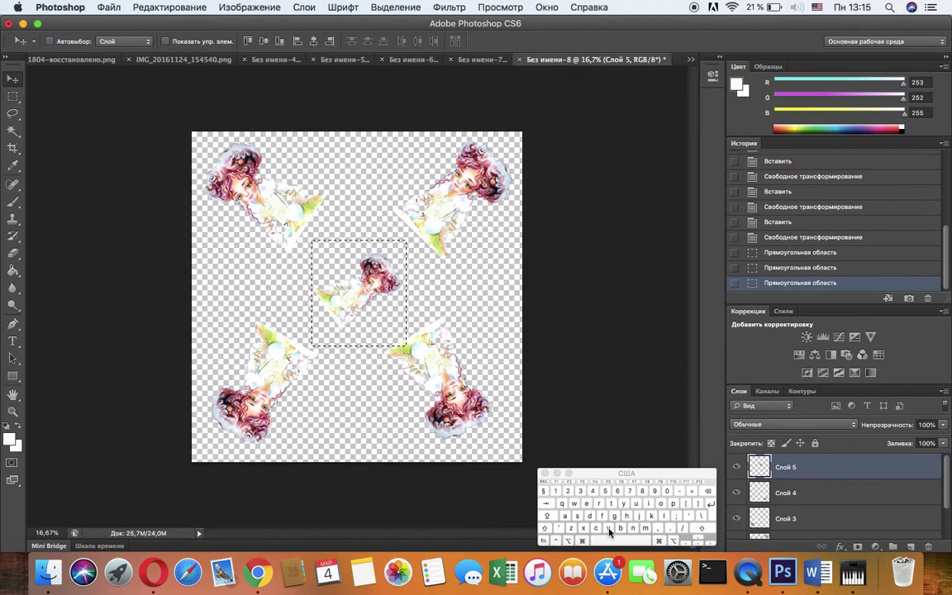
{"action": "key", "text": "super+v"}
{"action": "left_click_drag", "start_coordinate": [361, 308], "coordinate": [470, 289]}
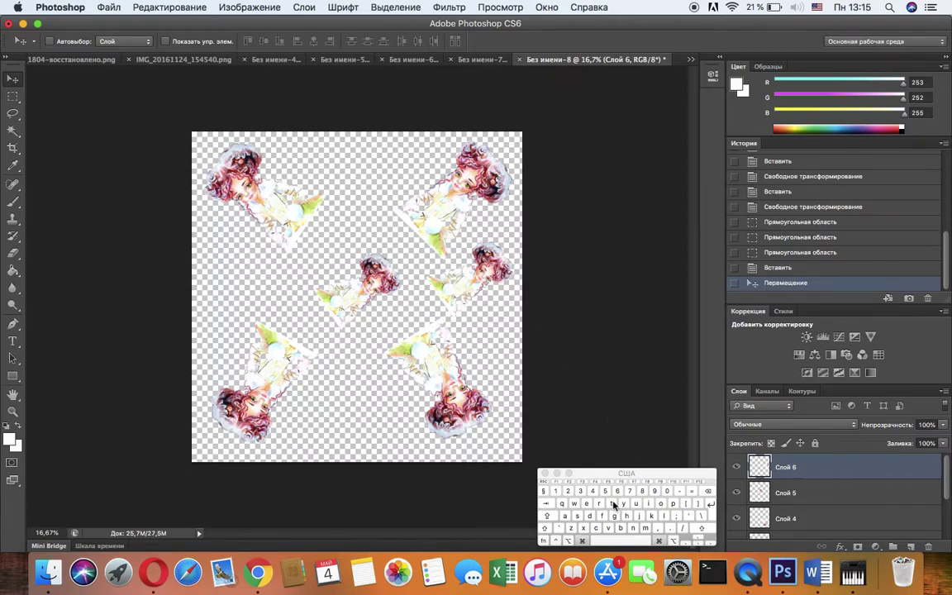
Rotate the pasted doll to about 115° and scale it to about 88% width and 86% height with Free Transform, near the canvas's right edge.
{"action": "key", "text": "super+t"}
{"action": "left_click_drag", "start_coordinate": [513, 230], "coordinate": [469, 290]}
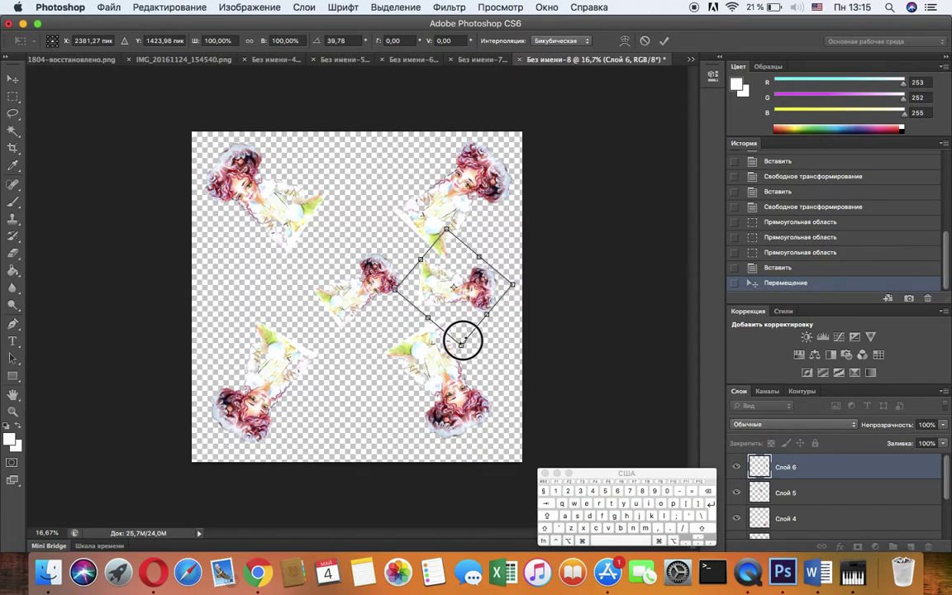
{"action": "left_click_drag", "start_coordinate": [462, 341], "coordinate": [463, 333]}
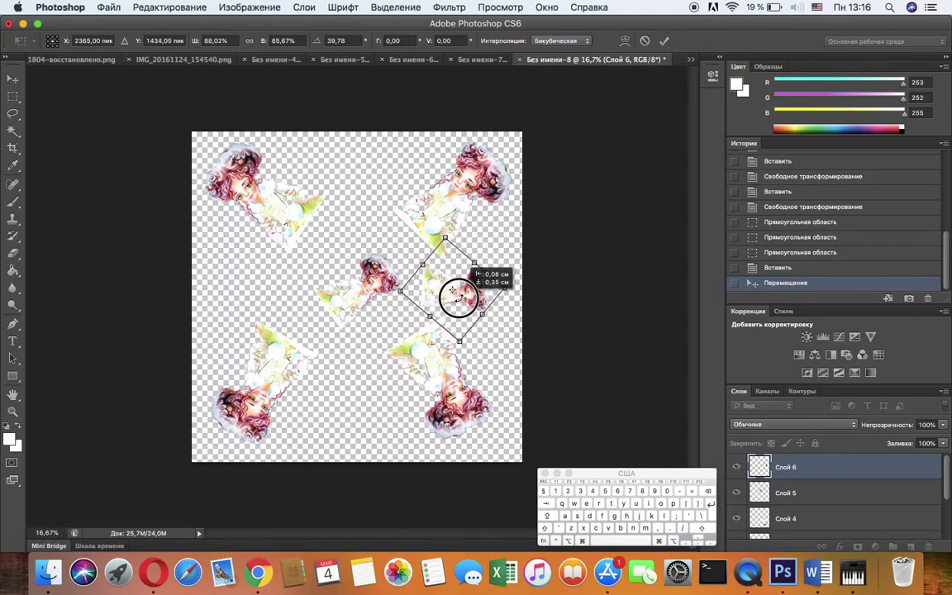
{"action": "left_click_drag", "start_coordinate": [477, 289], "coordinate": [464, 300]}
{"action": "left_click_drag", "start_coordinate": [491, 232], "coordinate": [474, 287]}
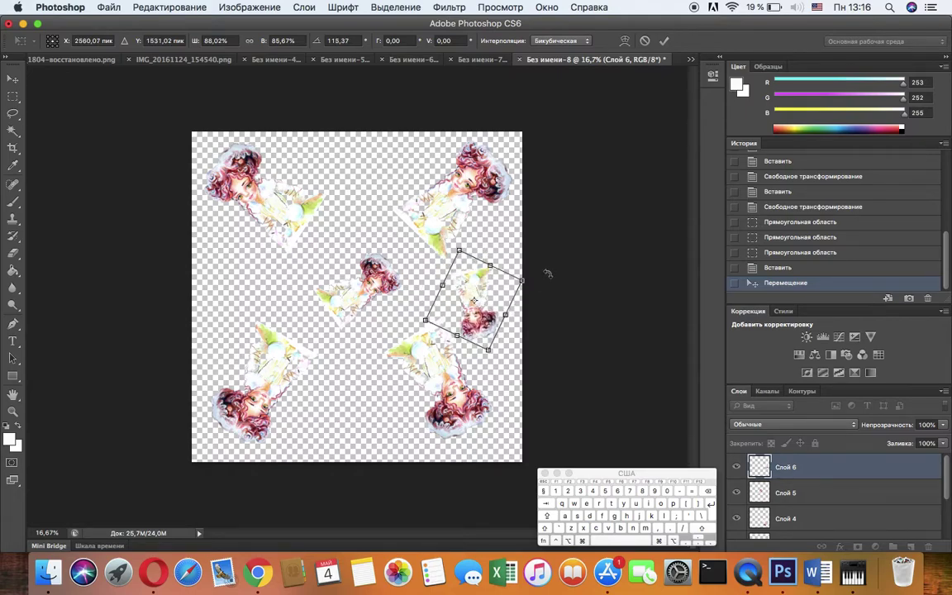
{"action": "left_click", "coordinate": [8, 76]}
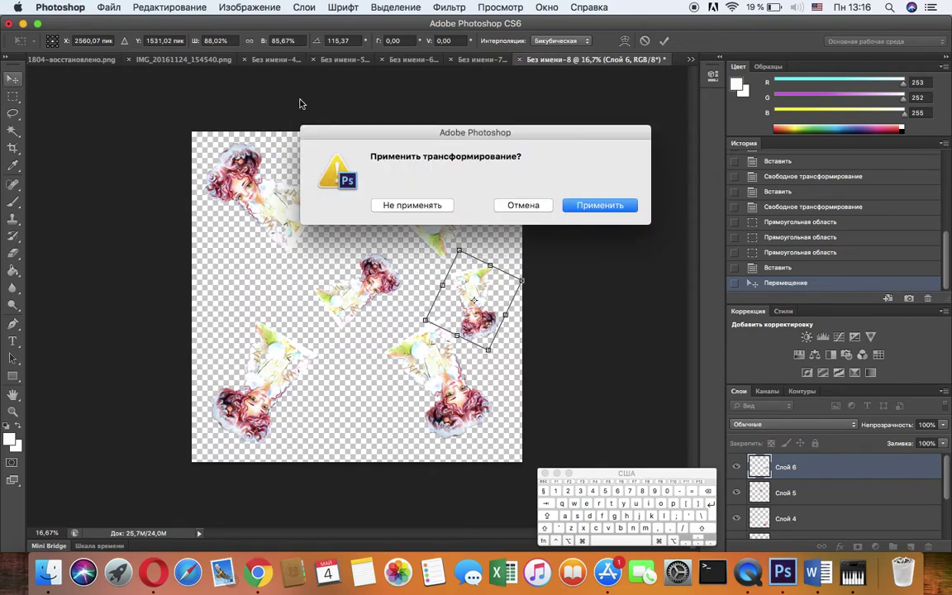
{"action": "left_click", "coordinate": [632, 203]}
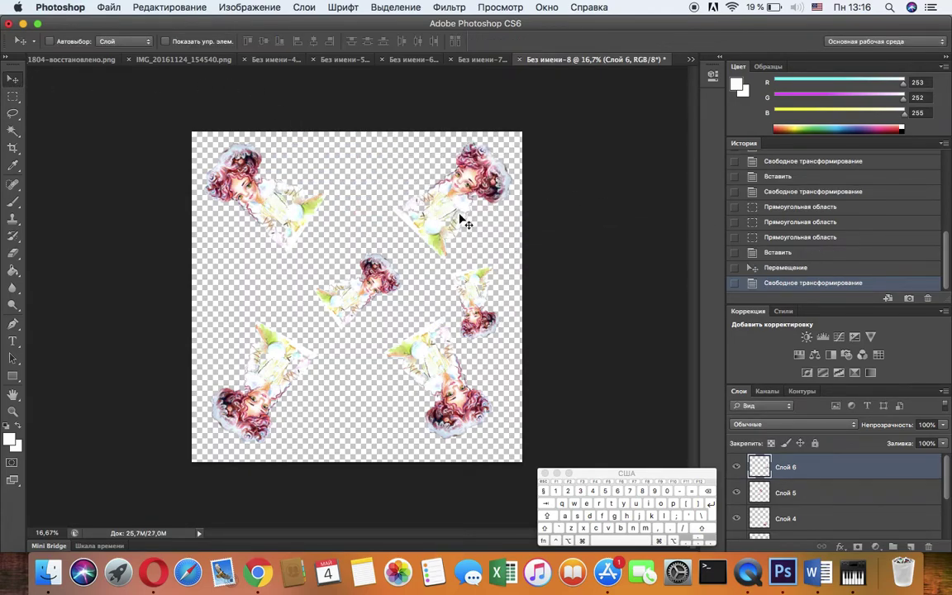
Paste another small doll and move it into the gap between the two left-hand corner dolls.
{"action": "key", "text": "super+v"}
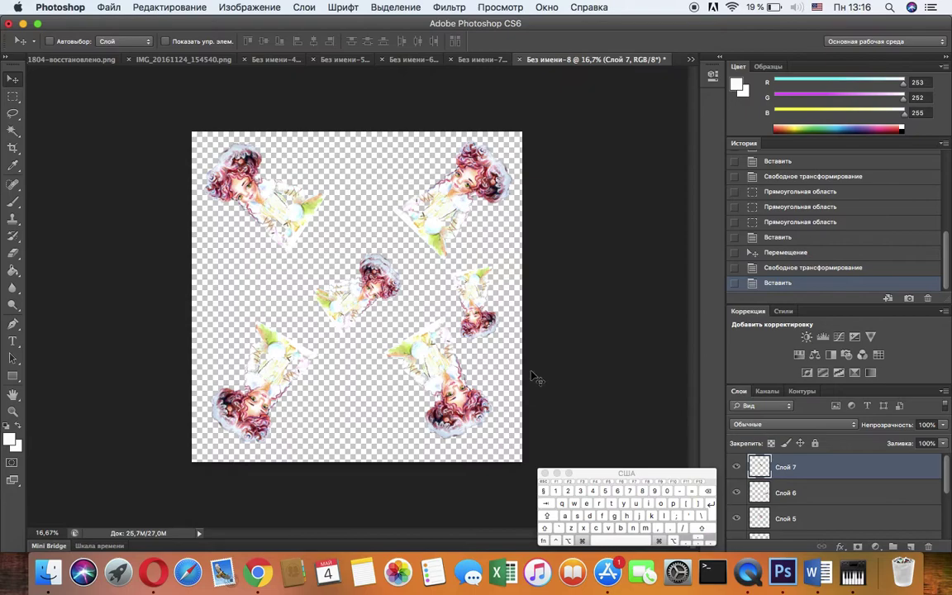
{"action": "left_click", "coordinate": [361, 293]}
{"action": "left_click_drag", "start_coordinate": [356, 299], "coordinate": [261, 266]}
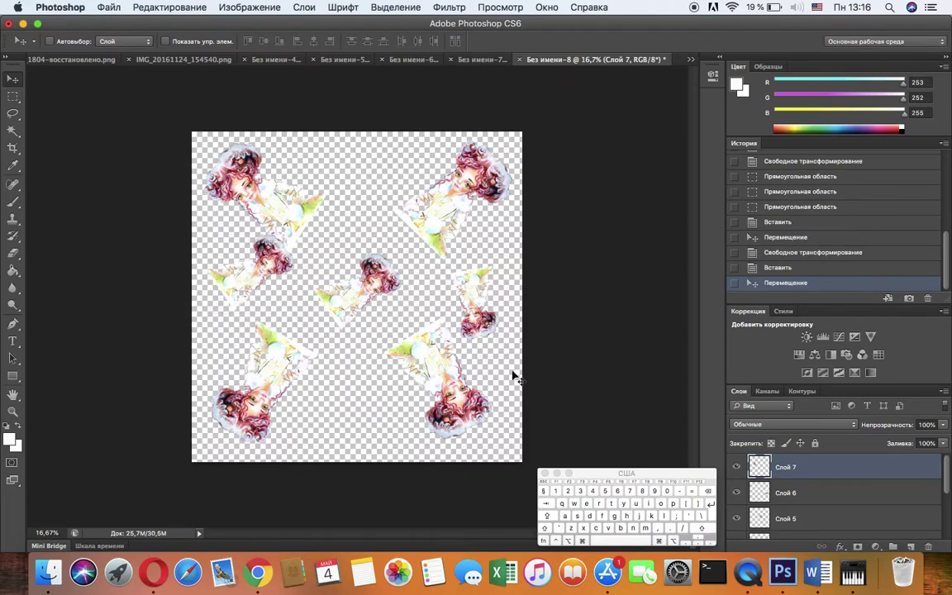
Rotate the left-hand small doll to about 153°, scale it to about 80% width and 77% height, and apply the transformation.
{"action": "key", "text": "super+t"}
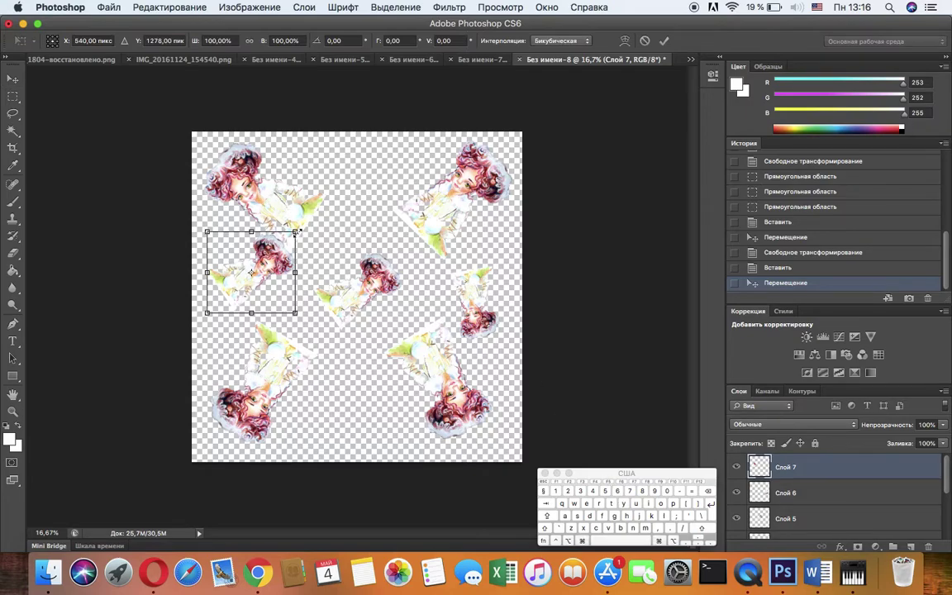
{"action": "left_click_drag", "start_coordinate": [294, 224], "coordinate": [247, 288]}
{"action": "left_click_drag", "start_coordinate": [270, 214], "coordinate": [262, 240]}
{"action": "left_click_drag", "start_coordinate": [251, 278], "coordinate": [252, 280]}
{"action": "left_click", "coordinate": [240, 277]}
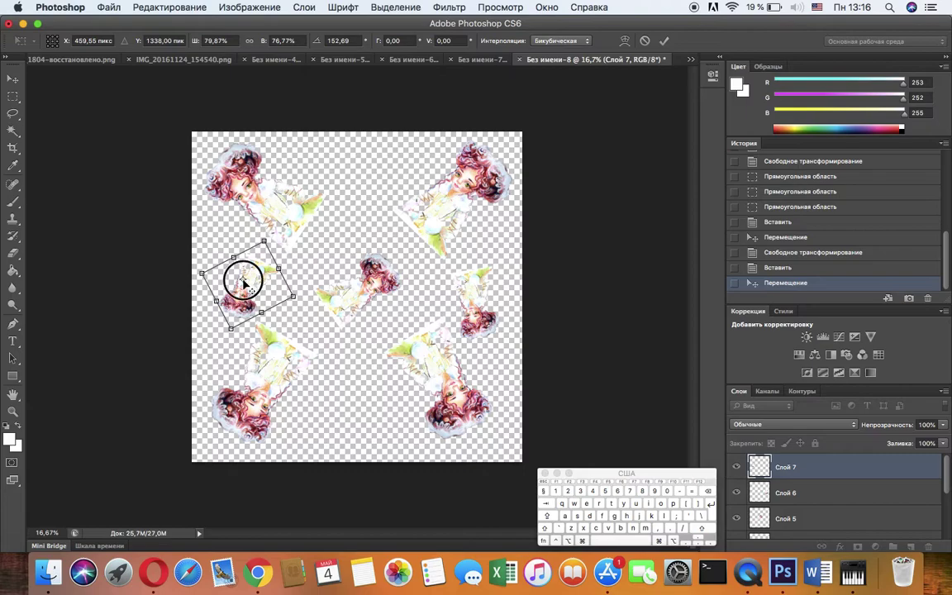
{"action": "mouse_move", "coordinate": [251, 274]}
{"action": "left_mouse_down"}
{"action": "mouse_move", "coordinate": [265, 287]}
{"action": "mouse_move", "coordinate": [251, 273]}
{"action": "left_mouse_up"}
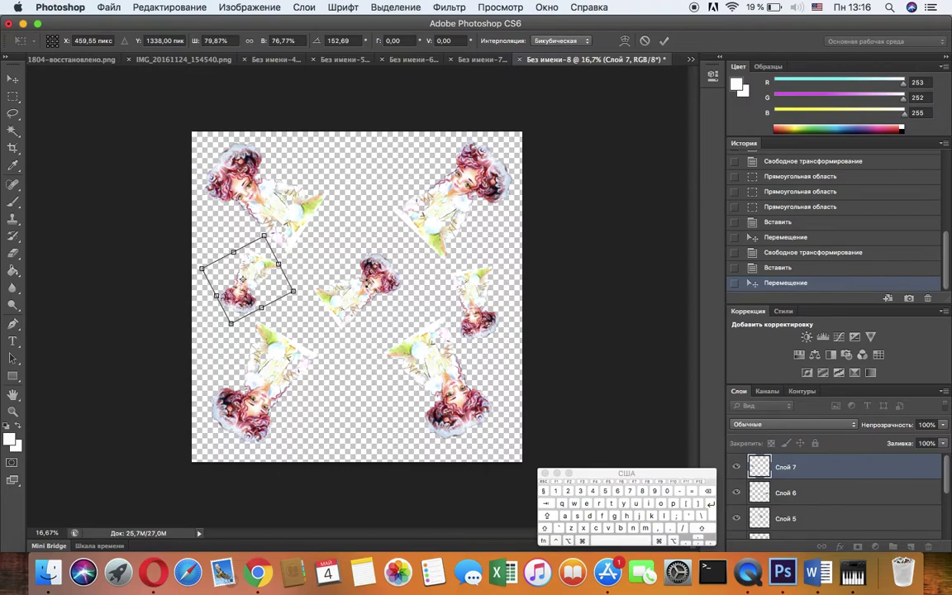
{"action": "left_click", "coordinate": [12, 78]}
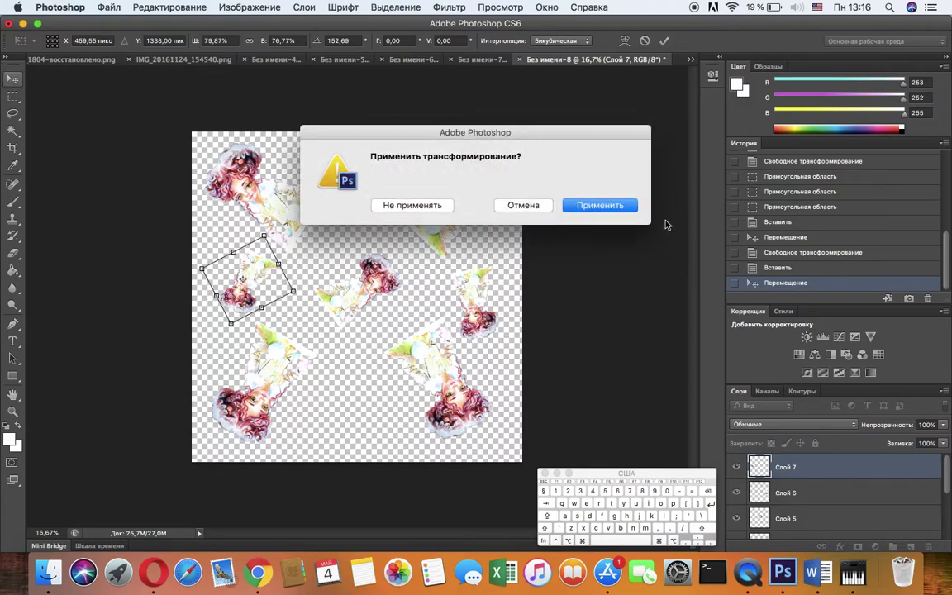
{"action": "left_click", "coordinate": [601, 204]}
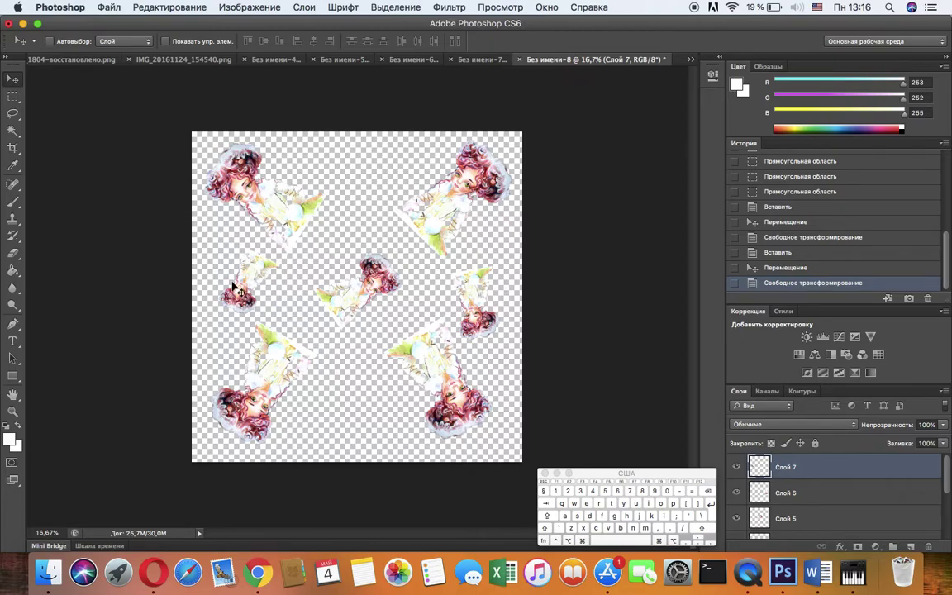
Paste another small doll between the two lower corner dolls and flip it horizontally with Free Transform.
{"action": "key", "text": "super+v"}
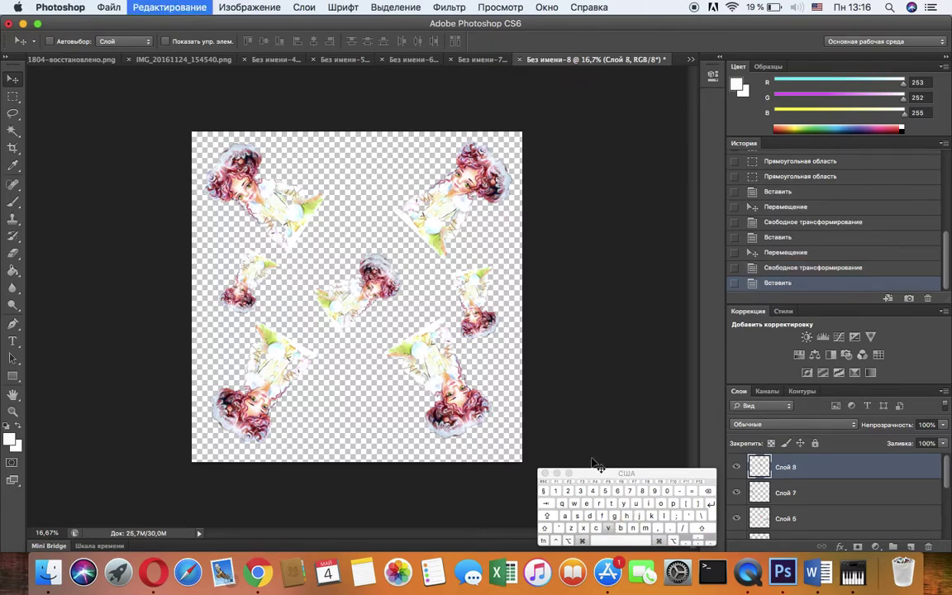
{"action": "left_click_drag", "start_coordinate": [355, 296], "coordinate": [348, 393]}
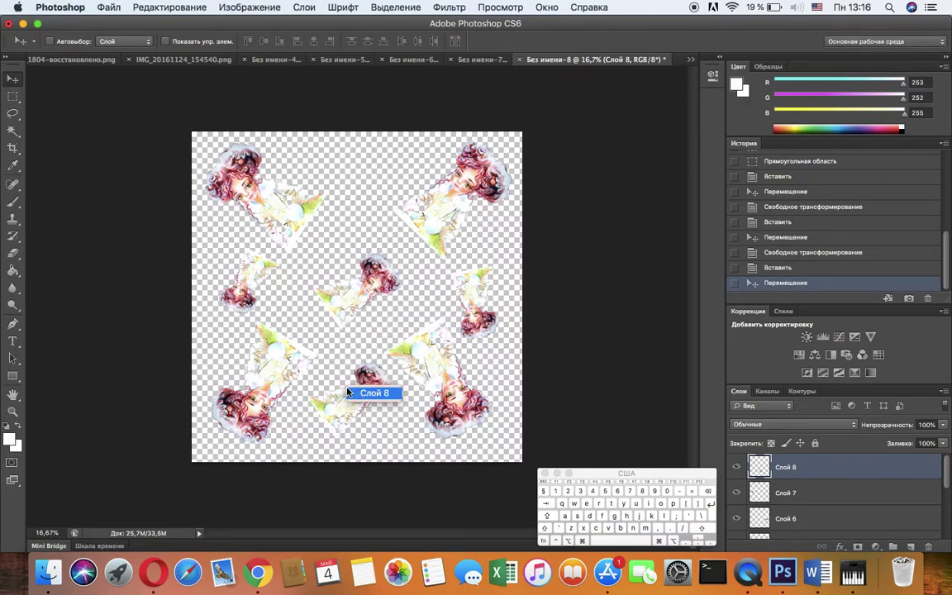
{"action": "key", "text": "super+t"}
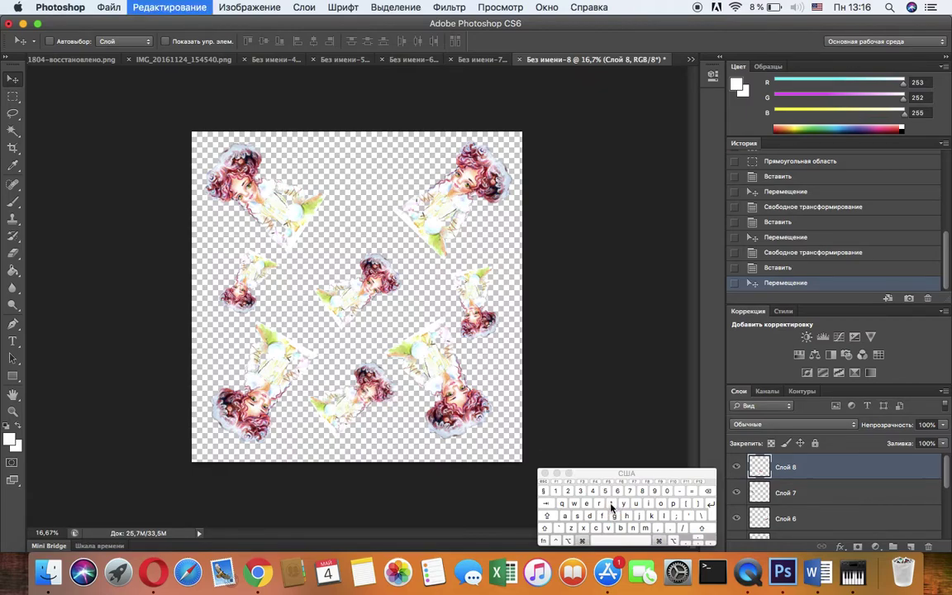
{"action": "right_click", "coordinate": [381, 403]}
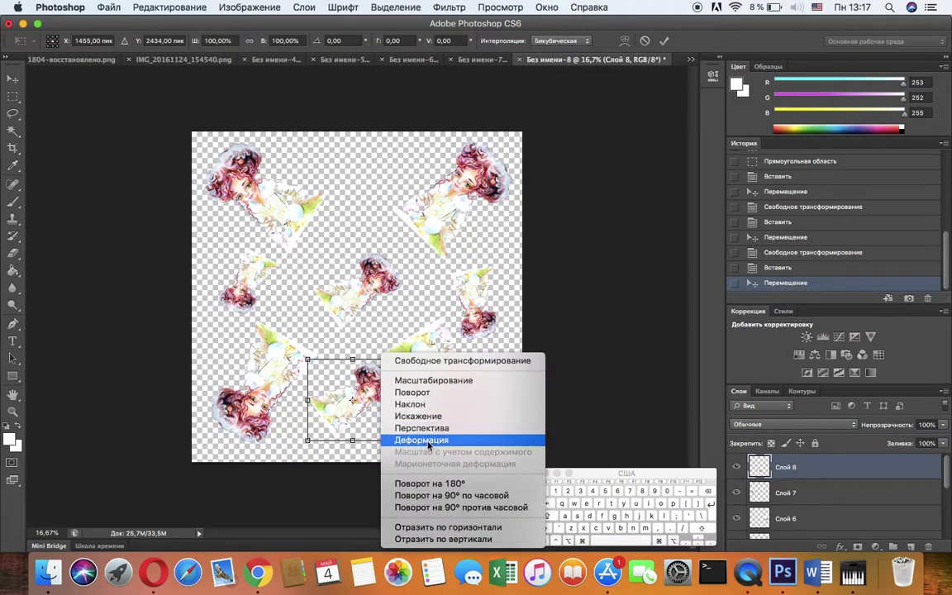
{"action": "left_click", "coordinate": [446, 527]}
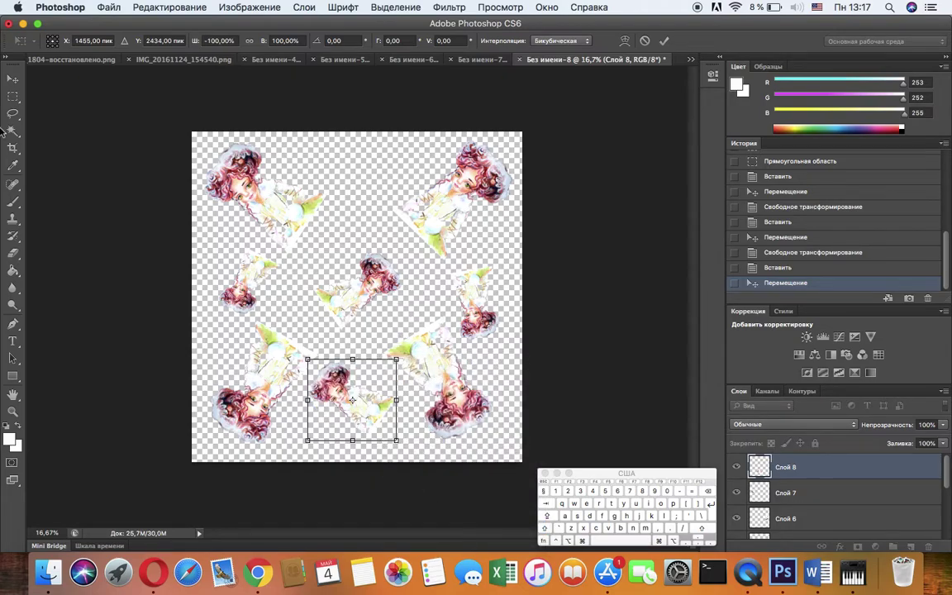
{"action": "left_click", "coordinate": [13, 78]}
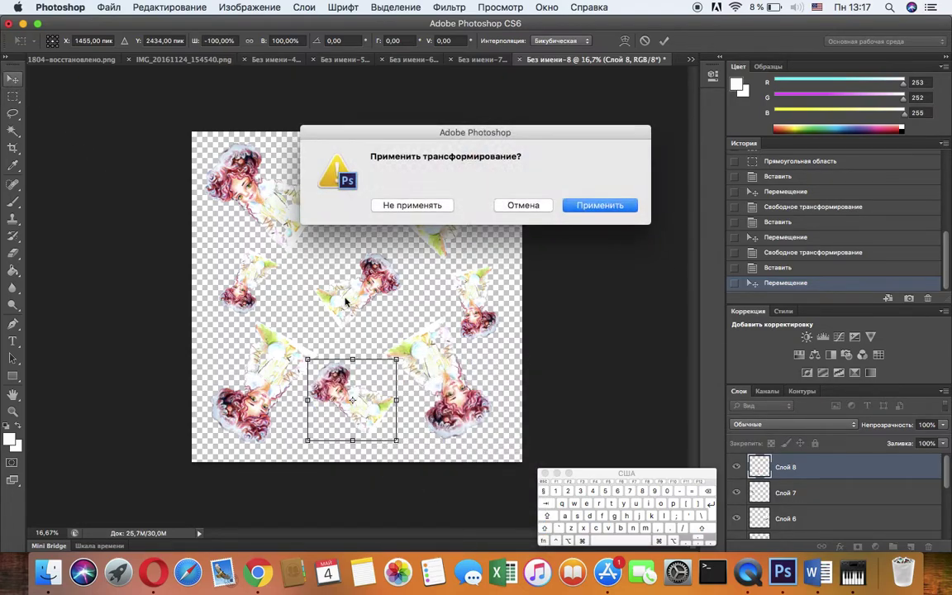
{"action": "left_click", "coordinate": [615, 202]}
Select the flipped small doll in the canvas's lower middle with a rectangular marquee.
{"action": "left_click", "coordinate": [13, 96]}
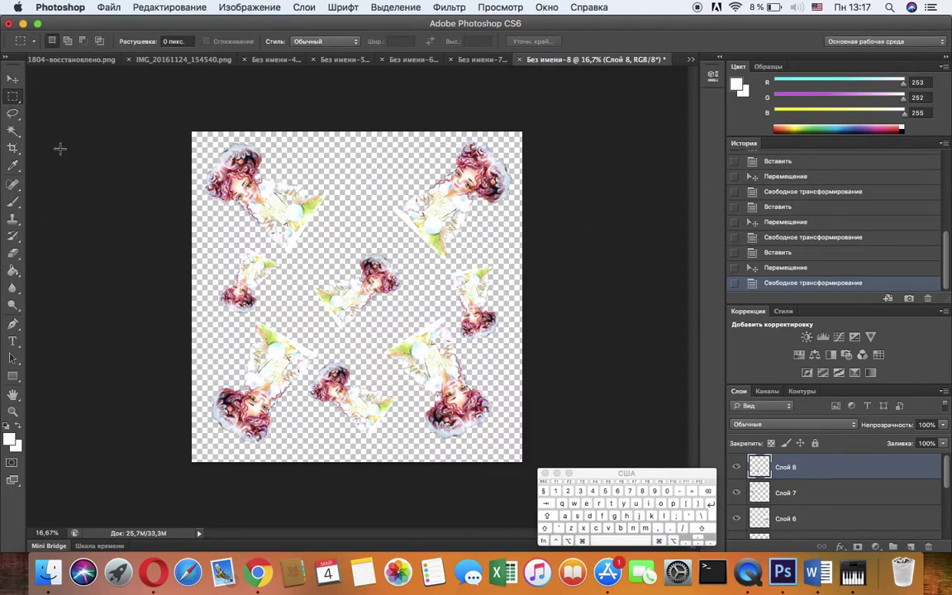
{"action": "left_click_drag", "start_coordinate": [346, 347], "coordinate": [404, 424]}
{"action": "left_click", "coordinate": [404, 425]}
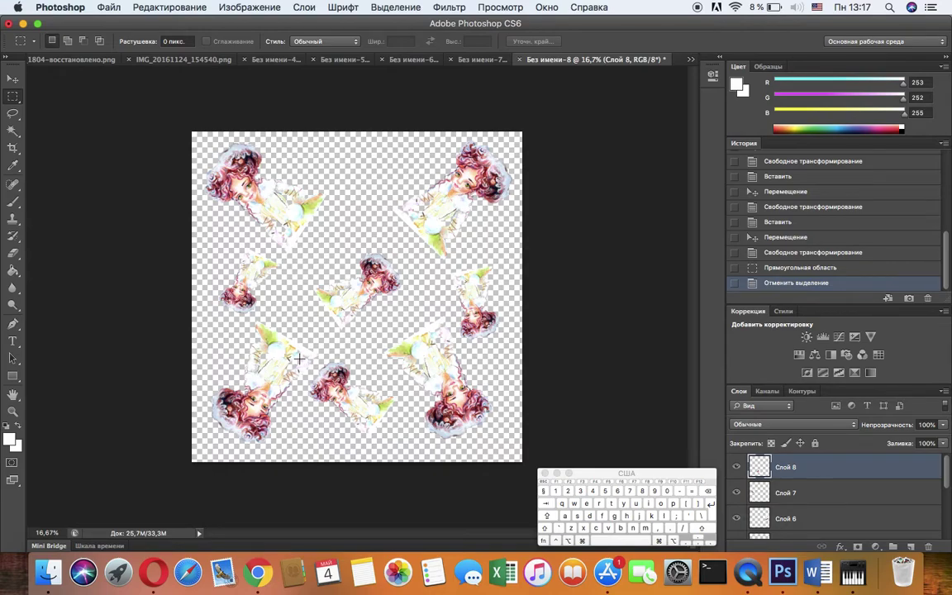
{"action": "left_click_drag", "start_coordinate": [299, 357], "coordinate": [404, 437]}
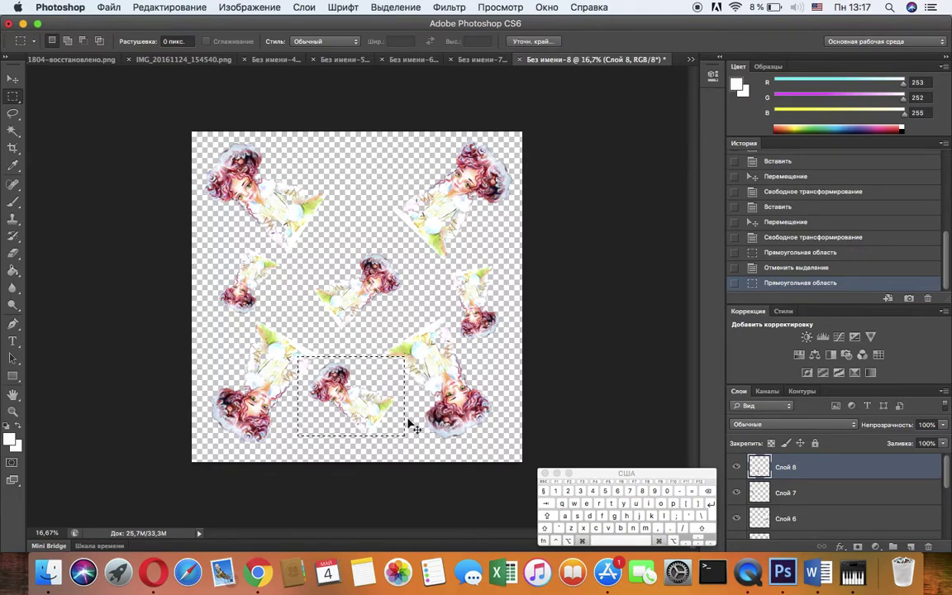
Paste another small doll and move it up between the two upper corner dolls.
{"action": "left_click", "coordinate": [607, 529]}
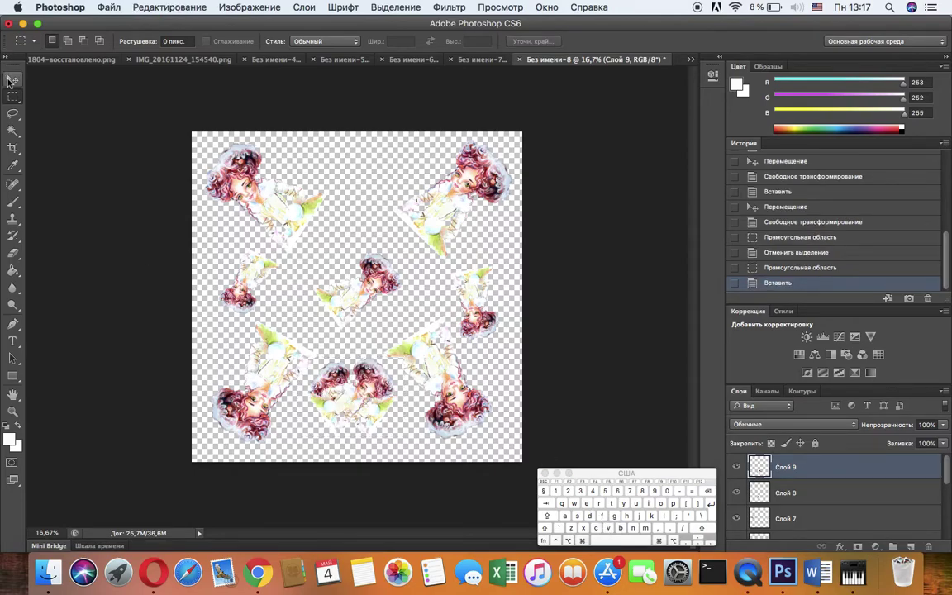
{"action": "left_click", "coordinate": [12, 81]}
{"action": "left_click_drag", "start_coordinate": [365, 409], "coordinate": [380, 194]}
Rotate the upper small doll to about -28°, scale it to about 106% width and 99.5% height, apply the transformation and centre it in its gap.
{"action": "key", "text": "super+t"}
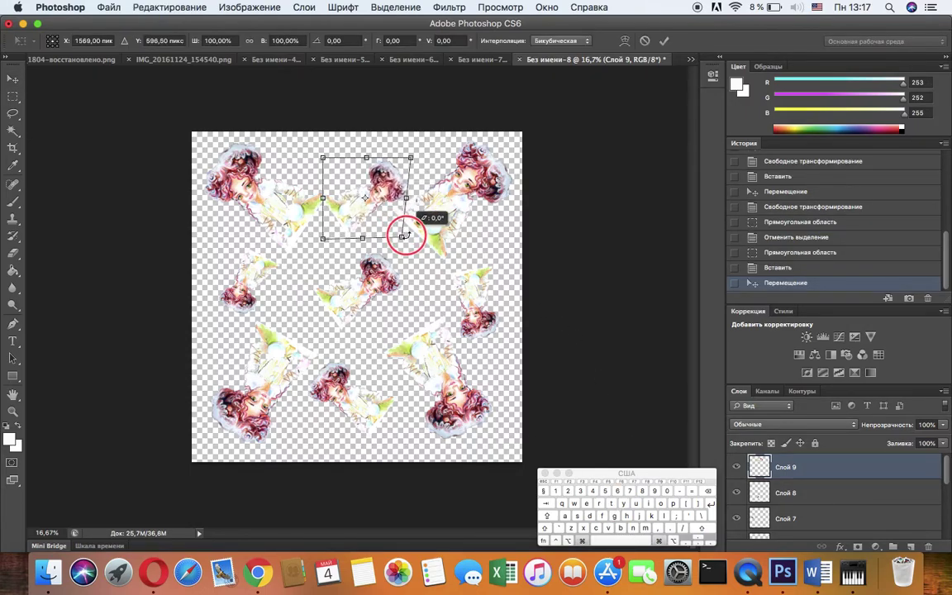
{"action": "left_click_drag", "start_coordinate": [408, 234], "coordinate": [414, 230]}
{"action": "left_click_drag", "start_coordinate": [352, 222], "coordinate": [378, 225]}
{"action": "left_click_drag", "start_coordinate": [441, 157], "coordinate": [415, 125]}
{"action": "mouse_move", "coordinate": [375, 201]}
{"action": "left_mouse_down"}
{"action": "mouse_move", "coordinate": [368, 195]}
{"action": "mouse_move", "coordinate": [381, 205]}
{"action": "left_mouse_up"}
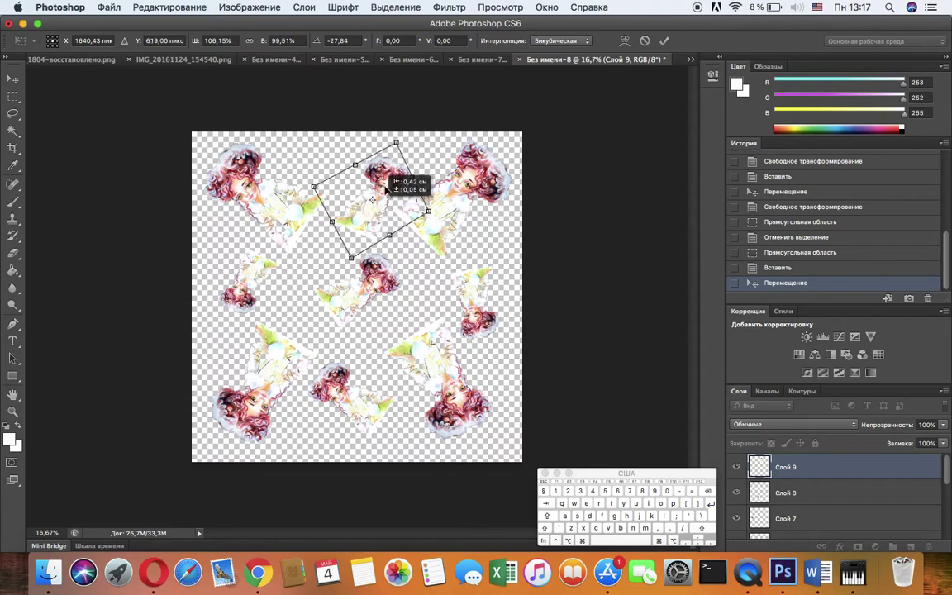
{"action": "left_click", "coordinate": [13, 78]}
{"action": "left_click", "coordinate": [601, 212]}
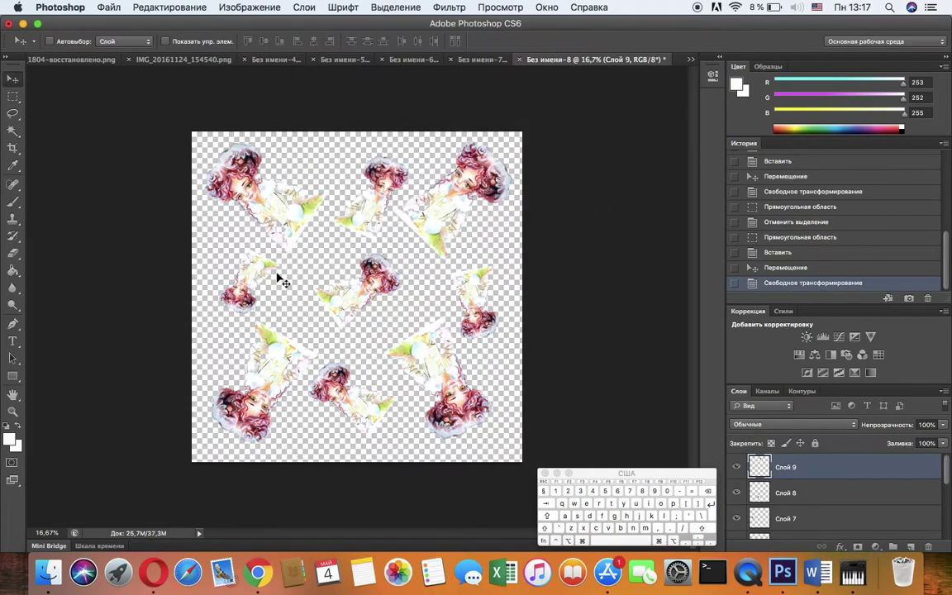
{"action": "mouse_move", "coordinate": [375, 211]}
{"action": "left_mouse_down"}
{"action": "mouse_move", "coordinate": [365, 199]}
{"action": "mouse_move", "coordinate": [373, 197]}
{"action": "mouse_move", "coordinate": [371, 208]}
{"action": "left_mouse_up"}
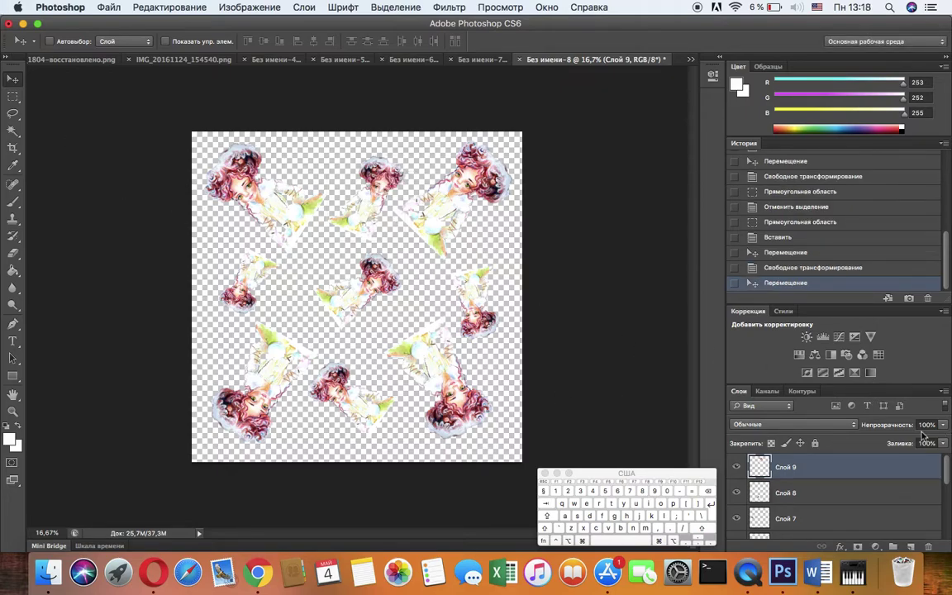
Select all nine doll layers, from Слой 9 down to Слой 1, and merge them into a single layer.
{"action": "left_click", "coordinate": [825, 468]}
{"action": "left_click", "coordinate": [833, 496], "text": "shift"}
{"action": "left_click", "coordinate": [863, 518], "text": "shift"}
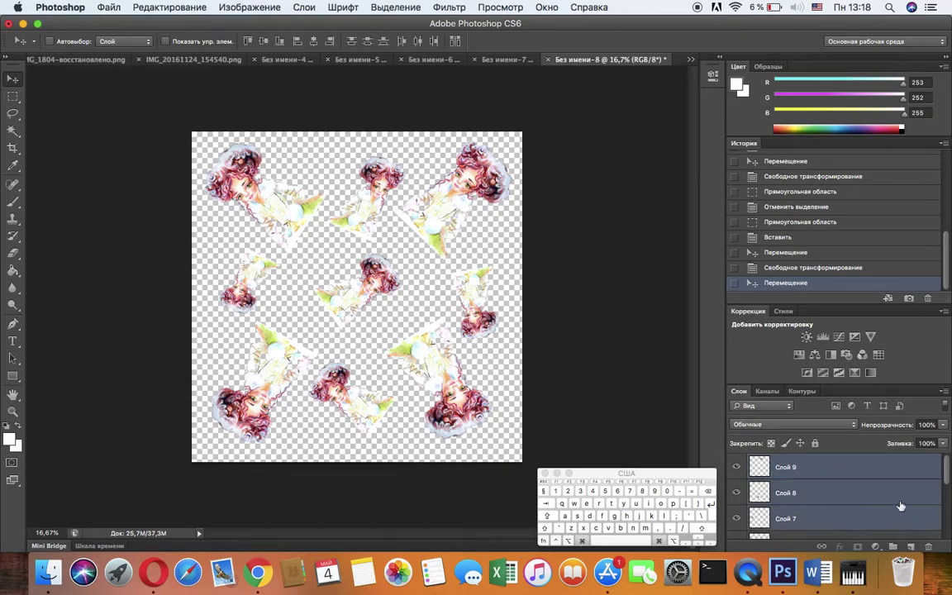
{"action": "left_click_drag", "start_coordinate": [948, 468], "coordinate": [948, 485]}
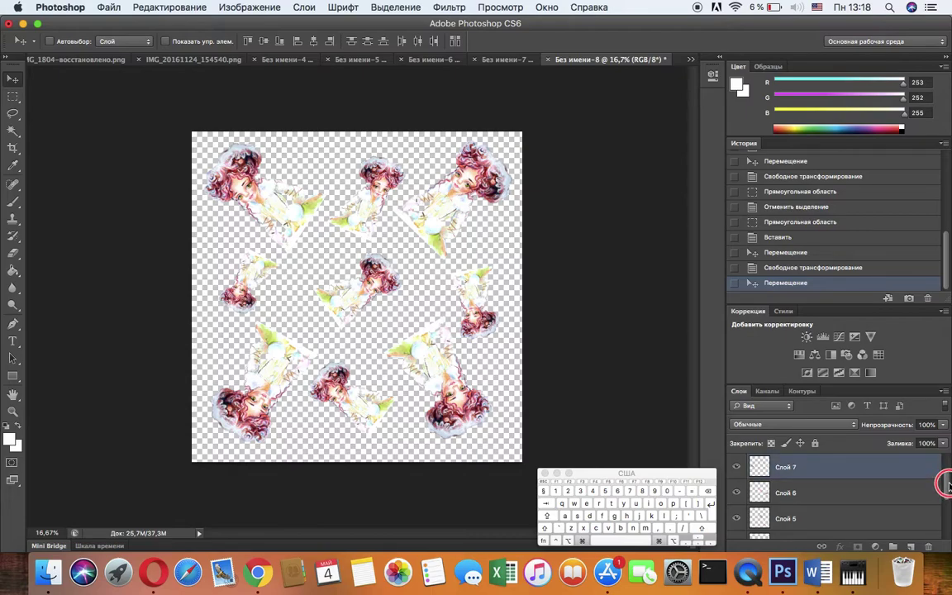
{"action": "left_click", "coordinate": [840, 496], "text": "shift"}
{"action": "left_click", "coordinate": [836, 521], "text": "shift"}
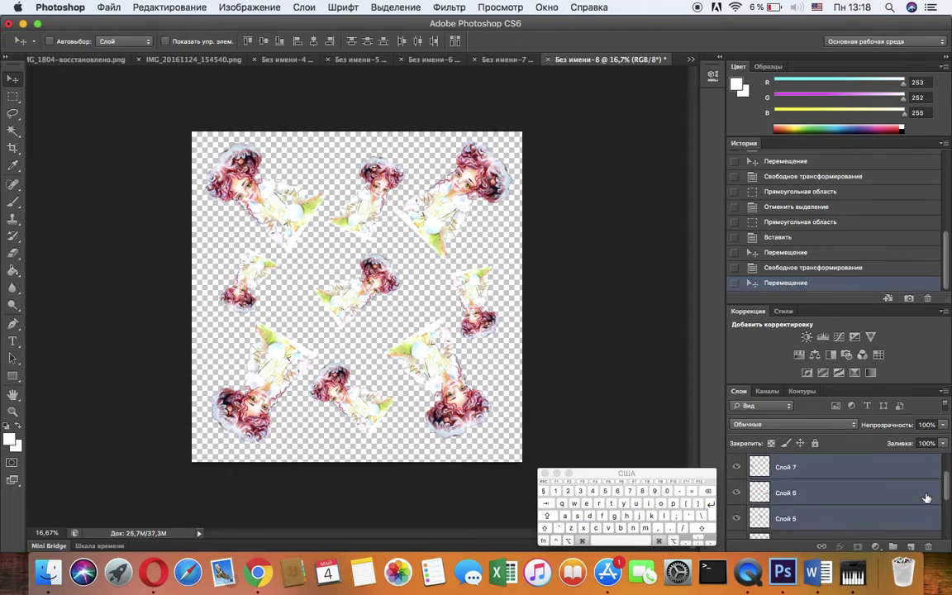
{"action": "left_click_drag", "start_coordinate": [946, 487], "coordinate": [946, 506]}
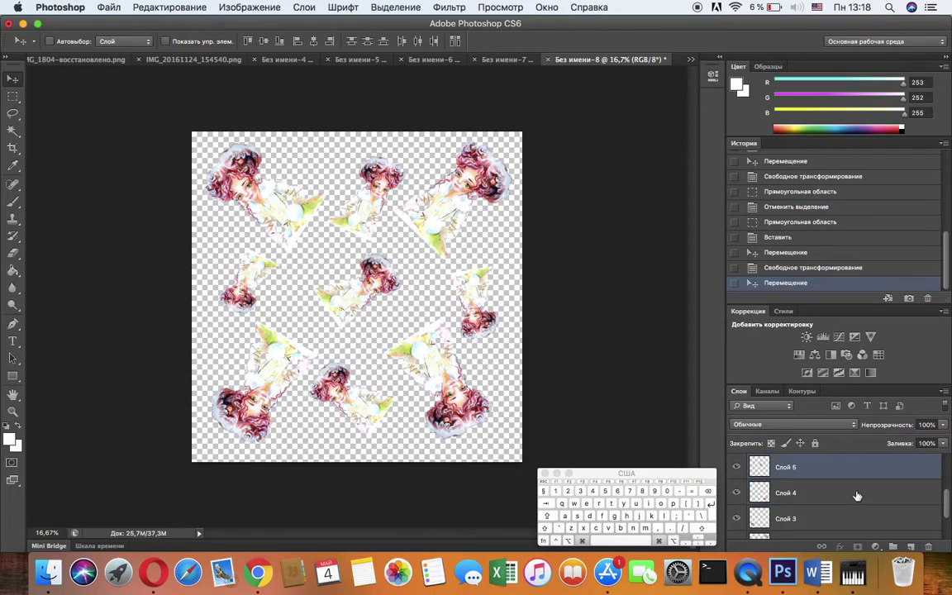
{"action": "left_click", "coordinate": [850, 516], "text": "shift"}
{"action": "left_click_drag", "start_coordinate": [947, 498], "coordinate": [947, 526]}
{"action": "left_click", "coordinate": [790, 524], "text": "shift"}
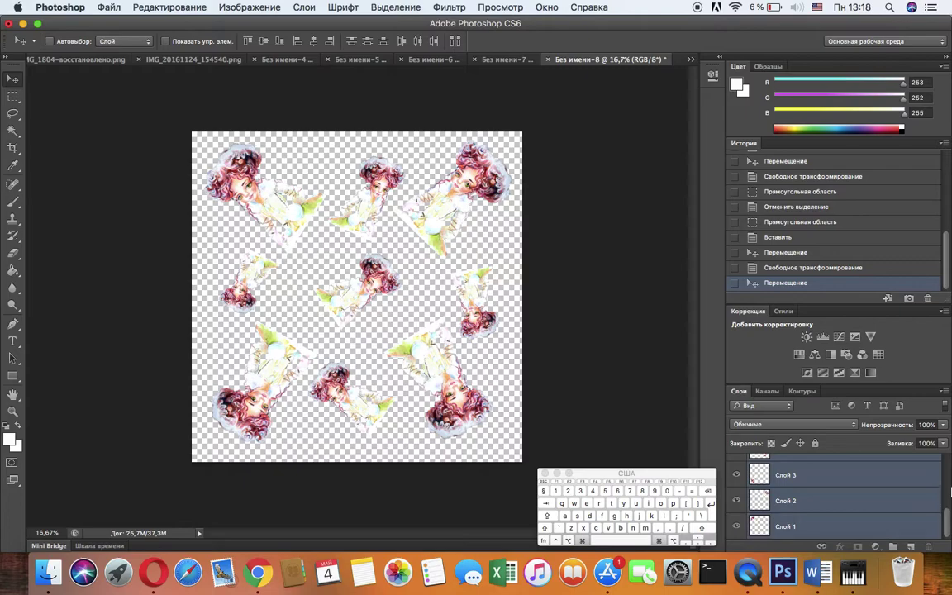
{"action": "right_click", "coordinate": [821, 485]}
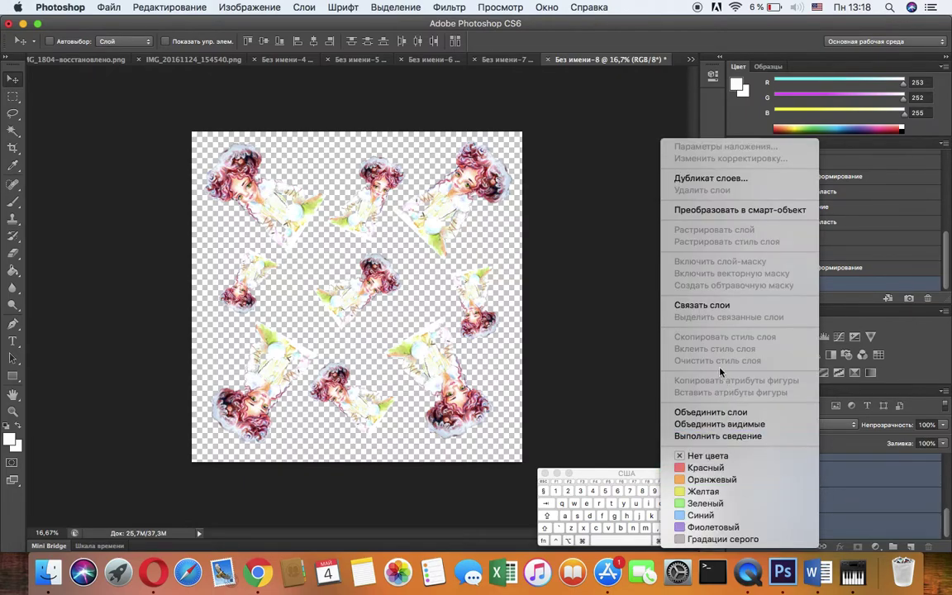
{"action": "left_click", "coordinate": [726, 412]}
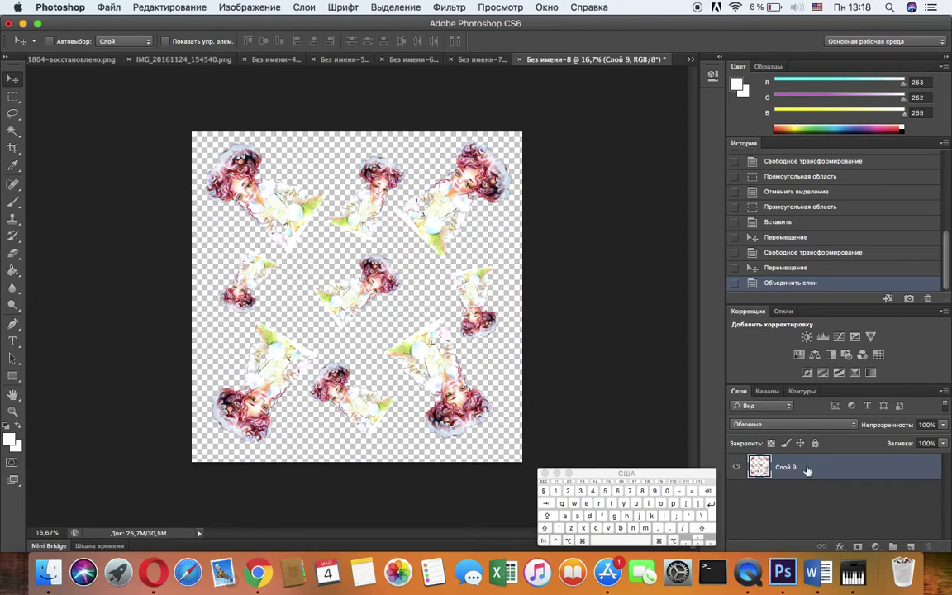
Select the right half of the merged tile with a rectangular marquee, flip it horizontally and apply the transformation.
{"action": "left_click", "coordinate": [13, 99]}
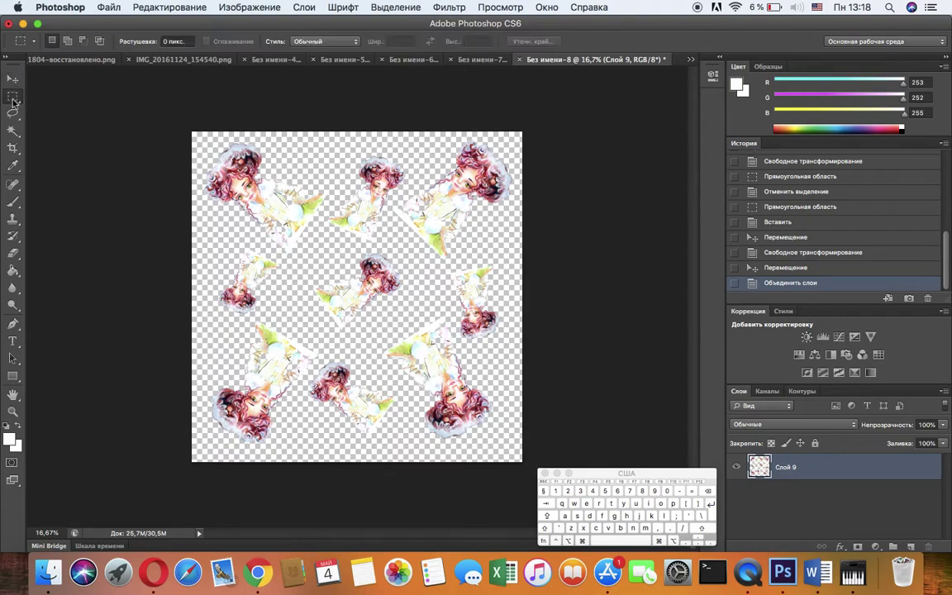
{"action": "left_click", "coordinate": [349, 132]}
{"action": "left_click_drag", "start_coordinate": [353, 129], "coordinate": [540, 475]}
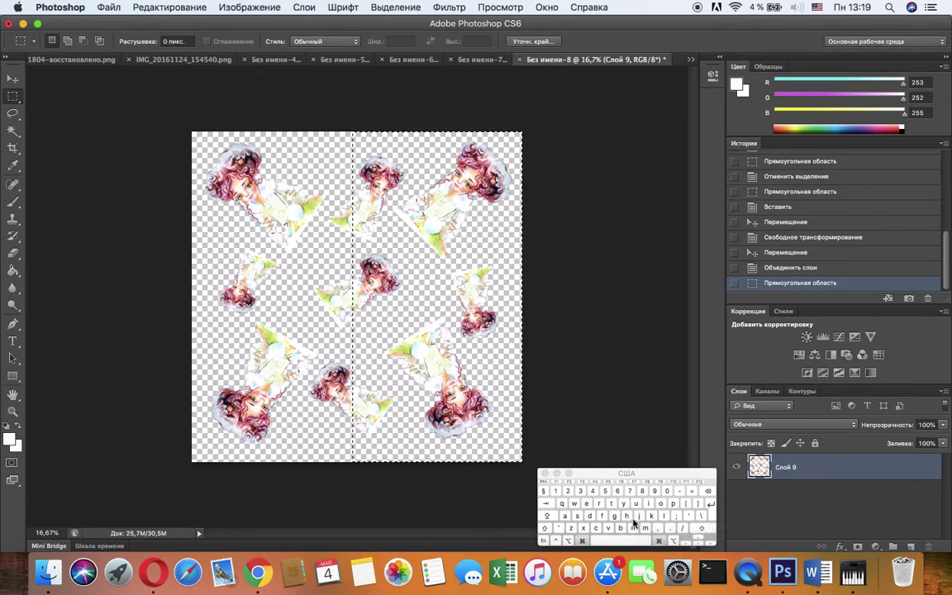
{"action": "left_click", "coordinate": [612, 503]}
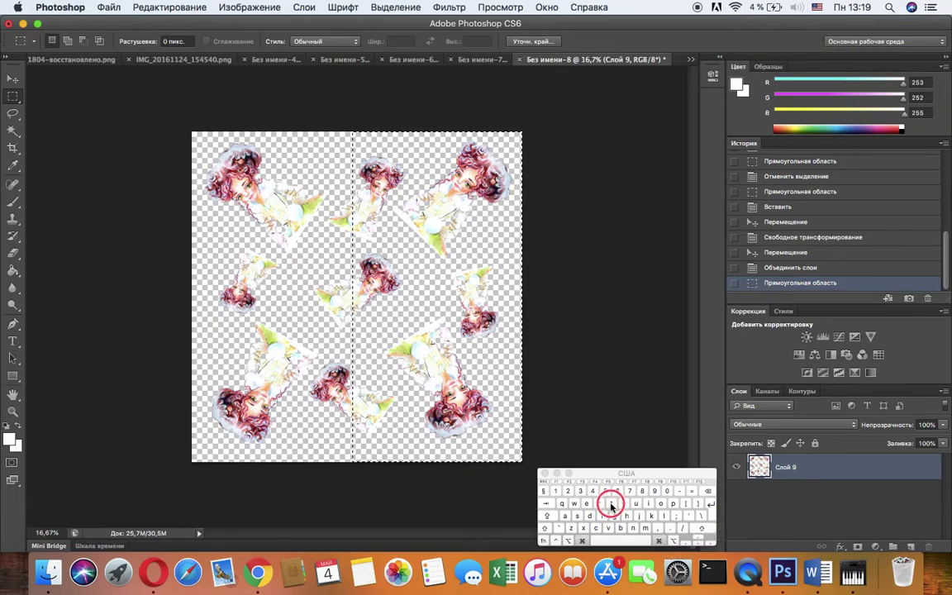
{"action": "right_click", "coordinate": [440, 352]}
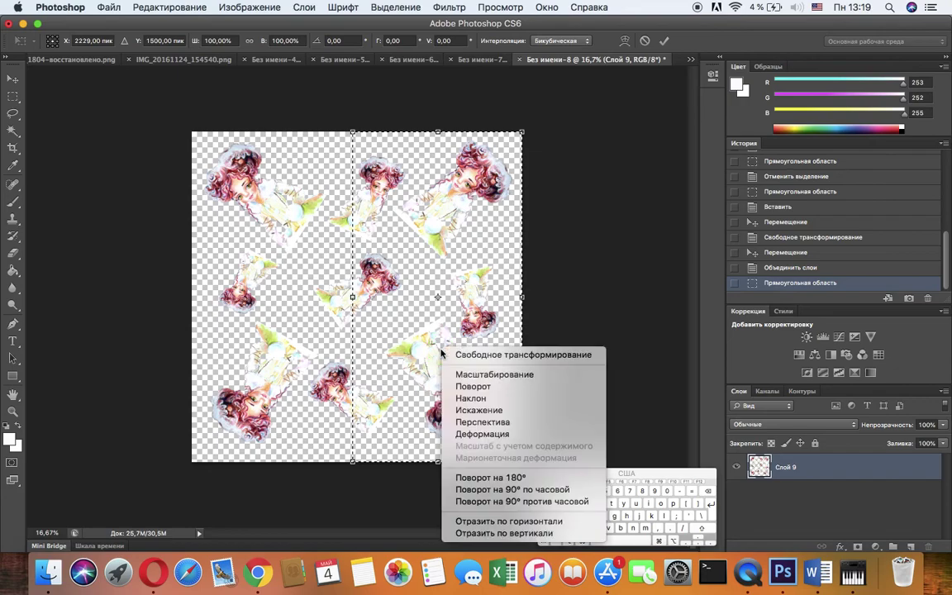
{"action": "left_click", "coordinate": [498, 523]}
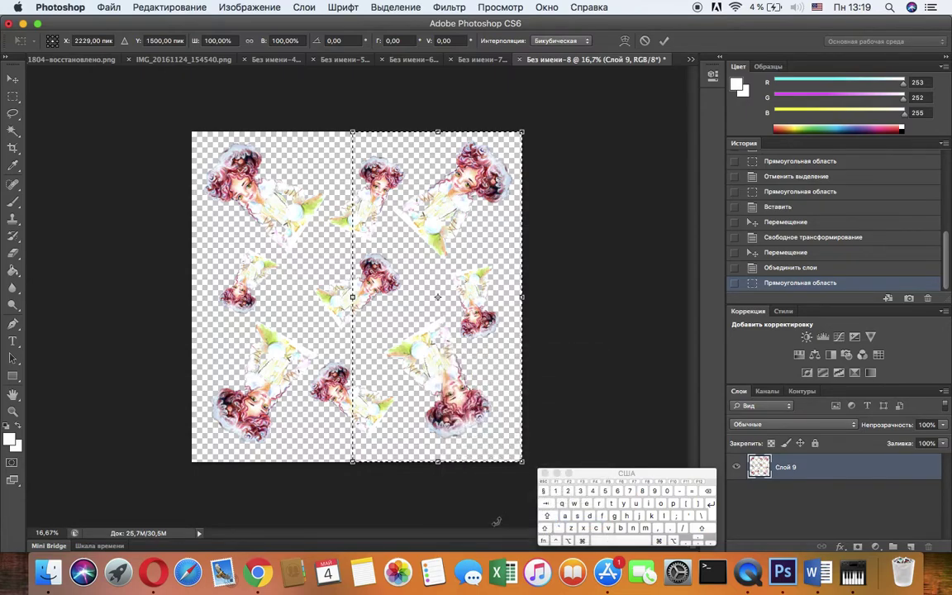
{"action": "left_click", "coordinate": [711, 513]}
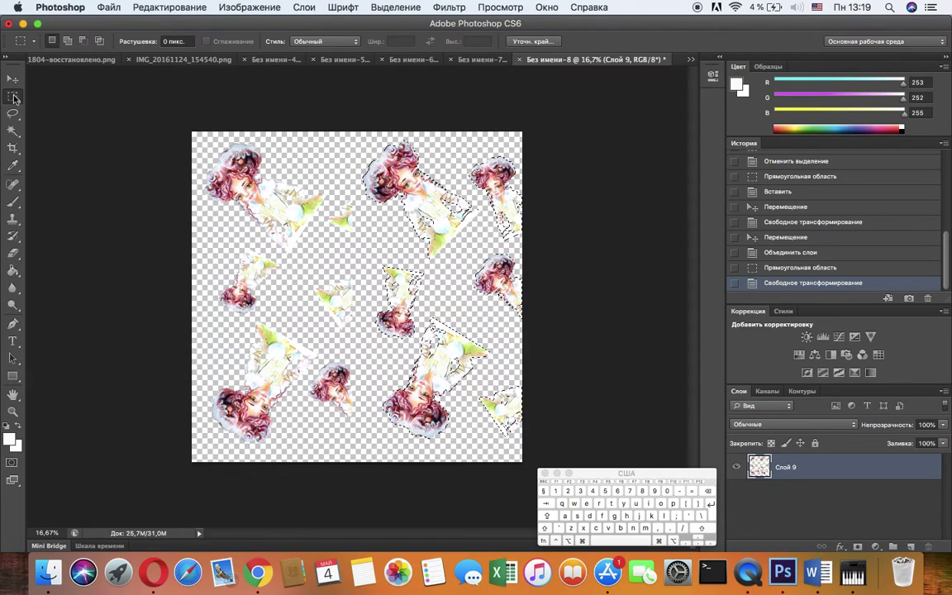
Select the left half of the tile with a rectangular marquee, flip it horizontally, apply the transformation and deselect.
{"action": "left_click_drag", "start_coordinate": [187, 124], "coordinate": [358, 468]}
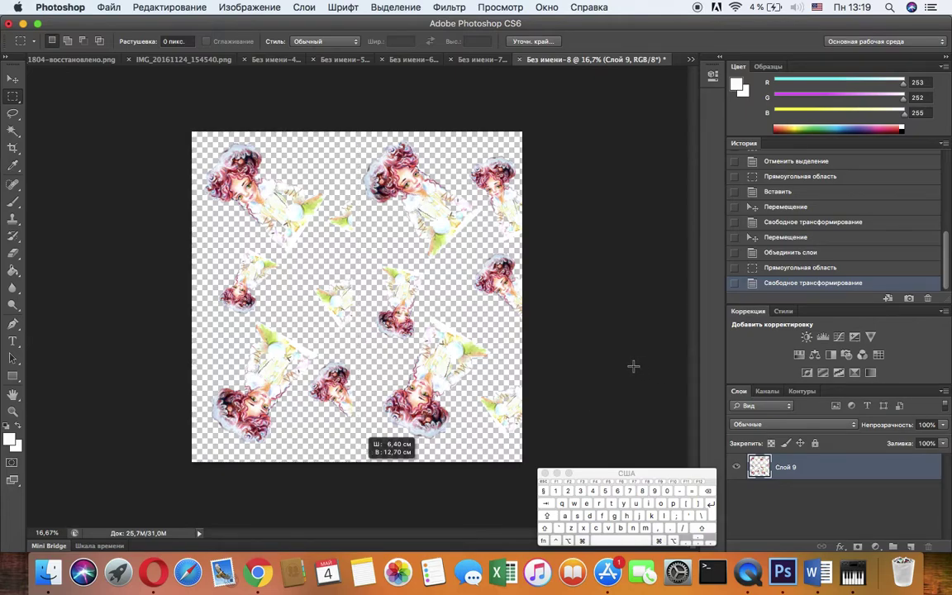
{"action": "left_click_drag", "start_coordinate": [637, 365], "coordinate": [636, 365]}
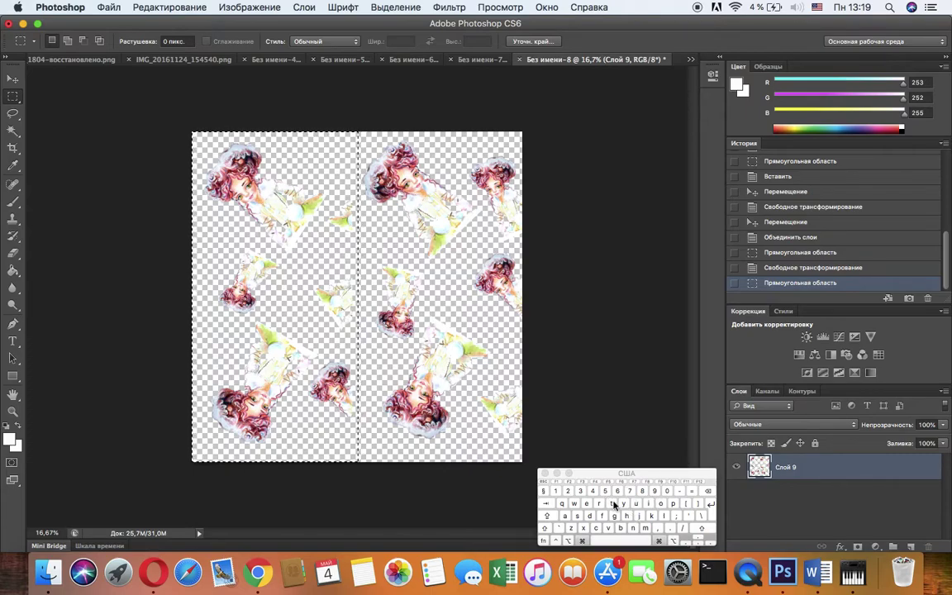
{"action": "key", "text": "super+t"}
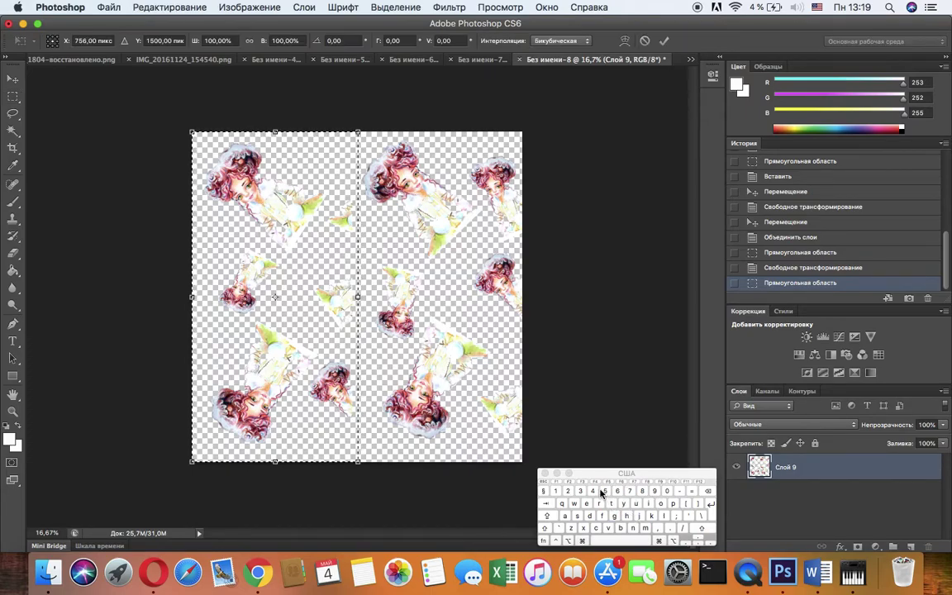
{"action": "right_click", "coordinate": [306, 297]}
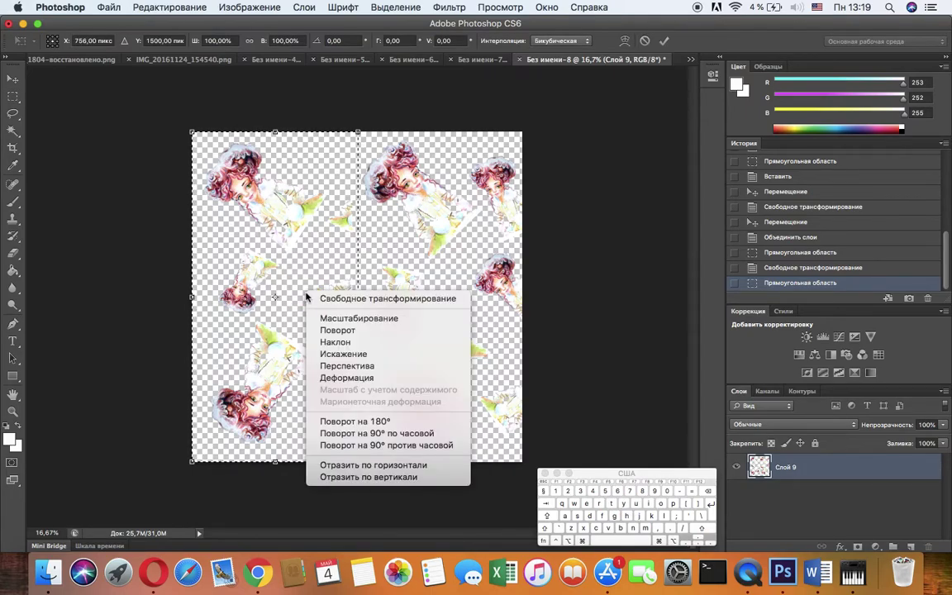
{"action": "left_click", "coordinate": [387, 467]}
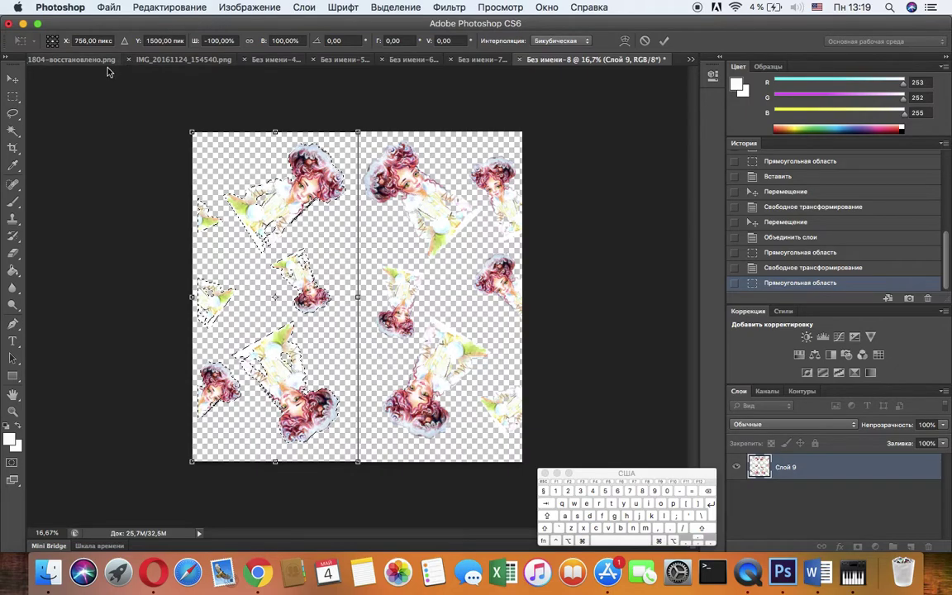
{"action": "left_click", "coordinate": [710, 504]}
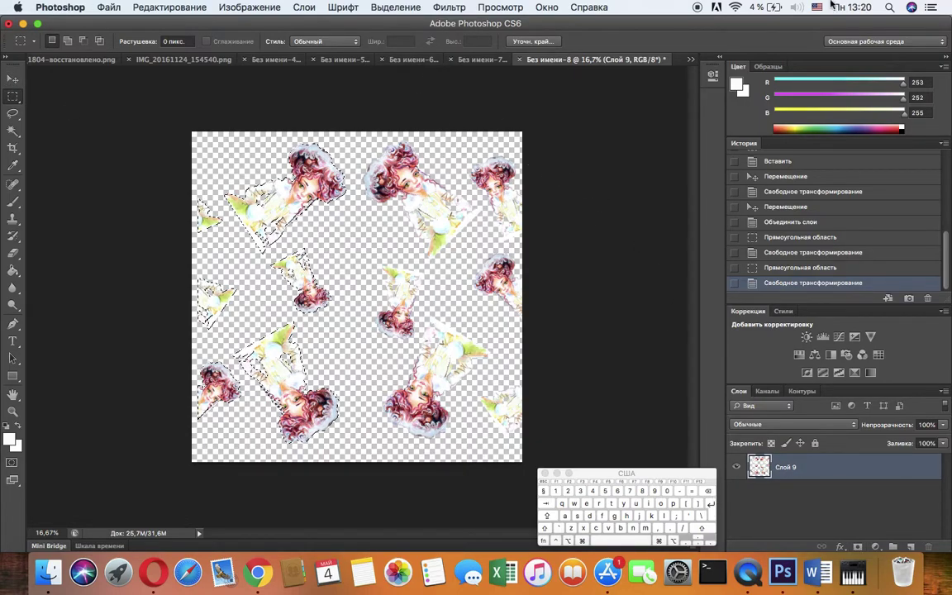
{"action": "left_click", "coordinate": [83, 160]}
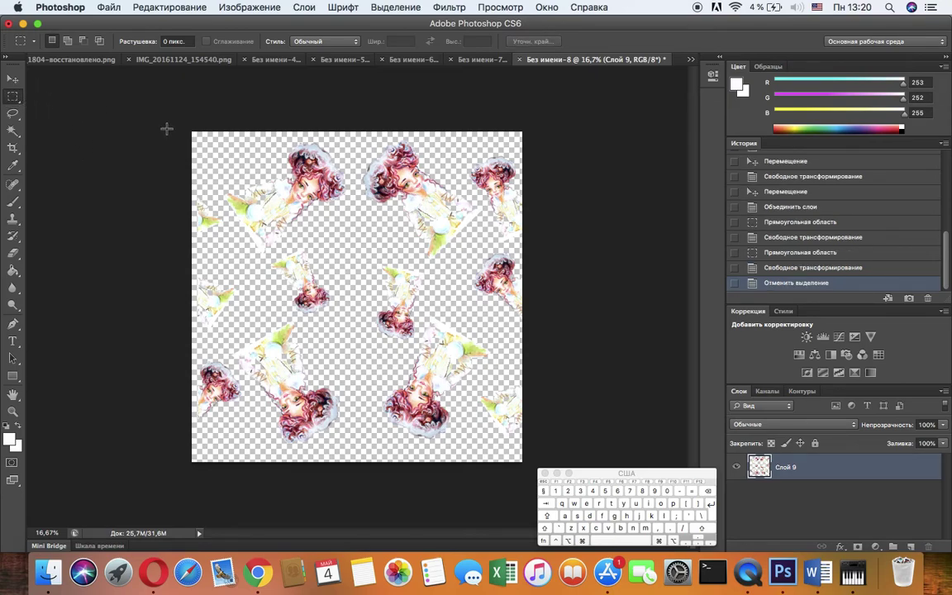
Select the upper half of the tile across its full width, flip it vertically and apply the transformation.
{"action": "left_click_drag", "start_coordinate": [189, 130], "coordinate": [531, 298]}
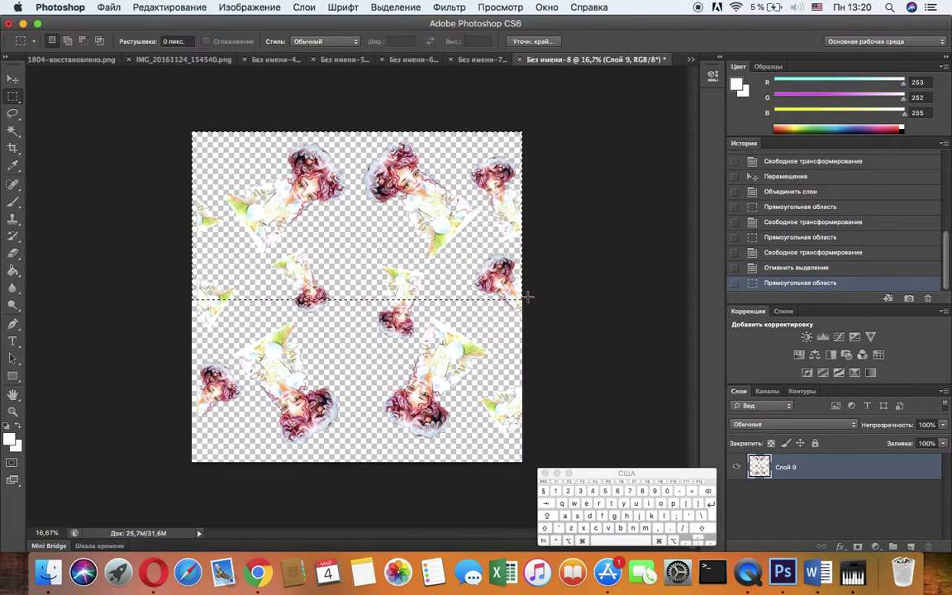
{"action": "key", "text": "super+t"}
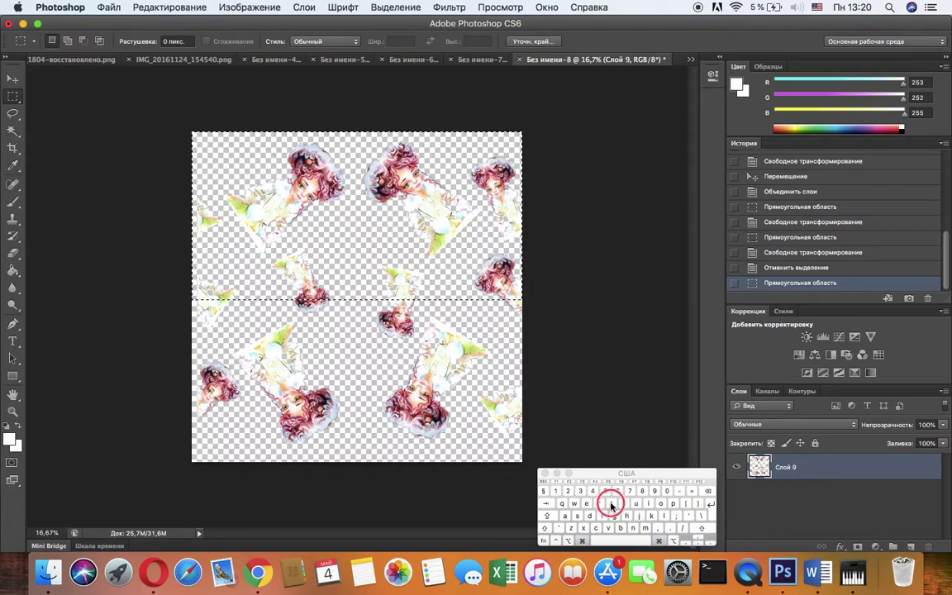
{"action": "right_click", "coordinate": [323, 249]}
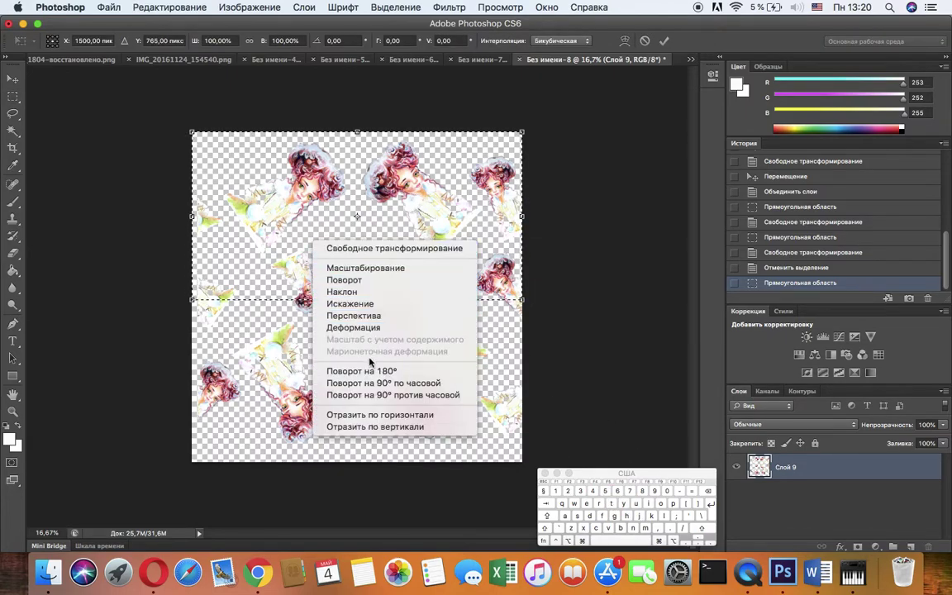
{"action": "left_click", "coordinate": [370, 426]}
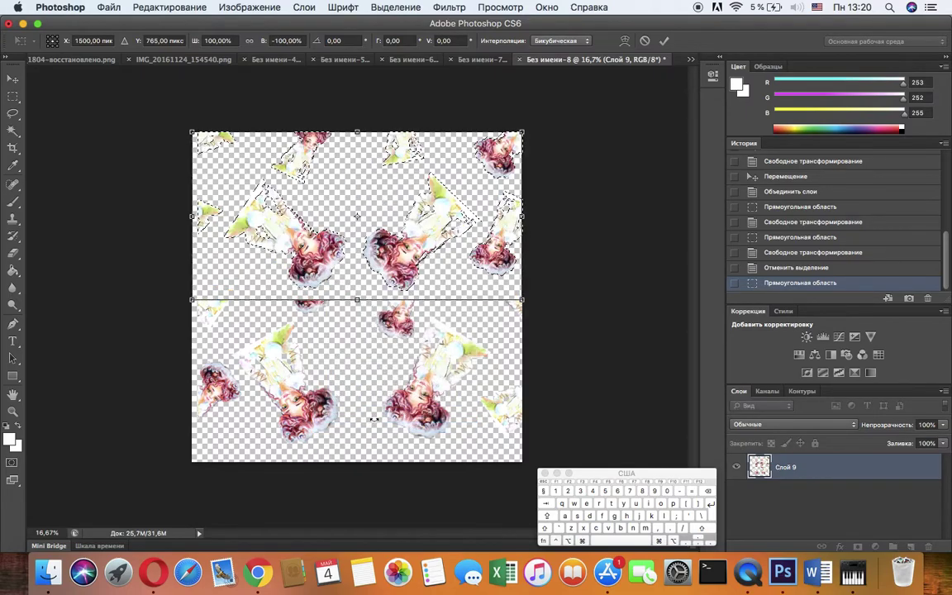
{"action": "left_click", "coordinate": [709, 505]}
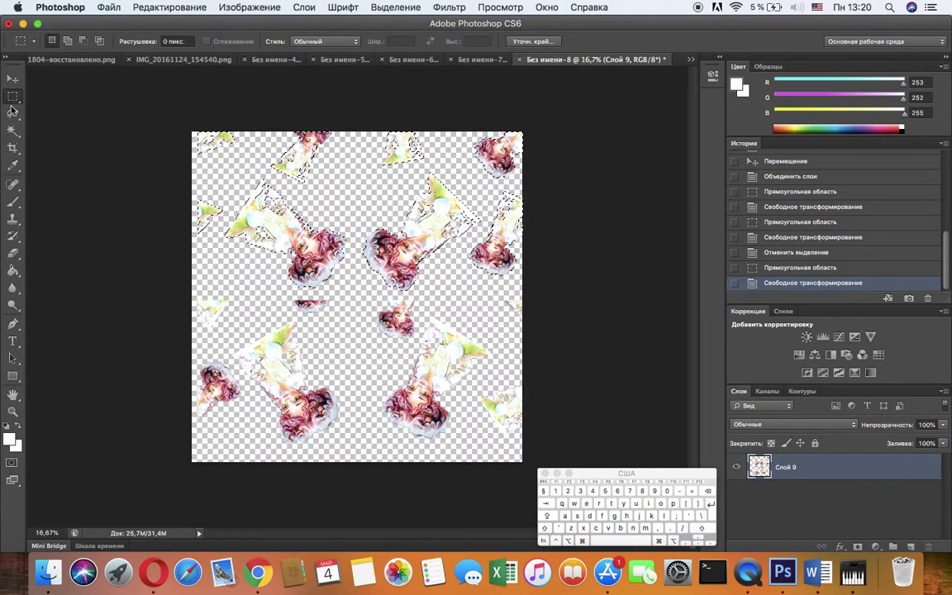
Select the lower half of the tile across its full width, flip it vertically and apply the transformation.
{"action": "left_click_drag", "start_coordinate": [191, 300], "coordinate": [543, 493]}
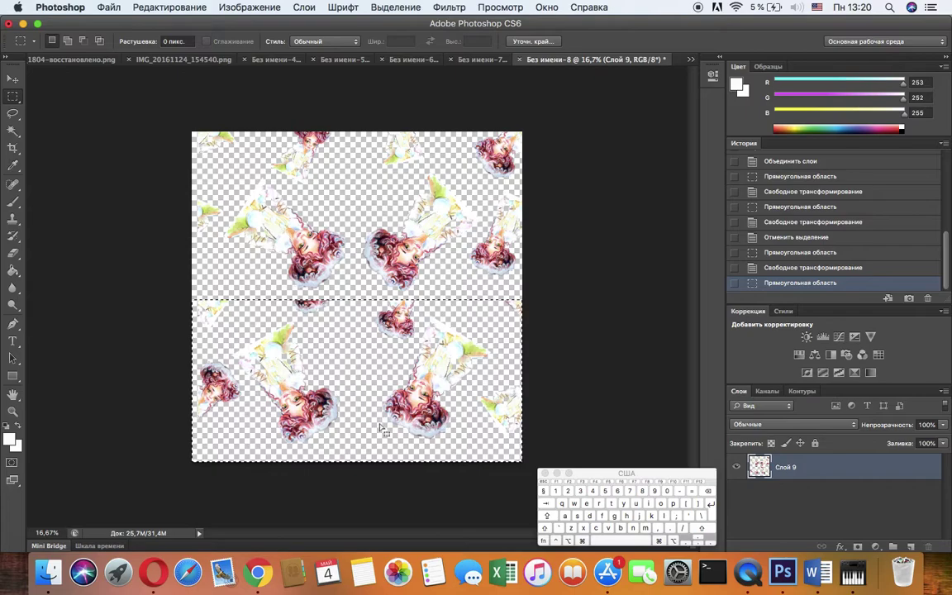
{"action": "key", "text": "super+t"}
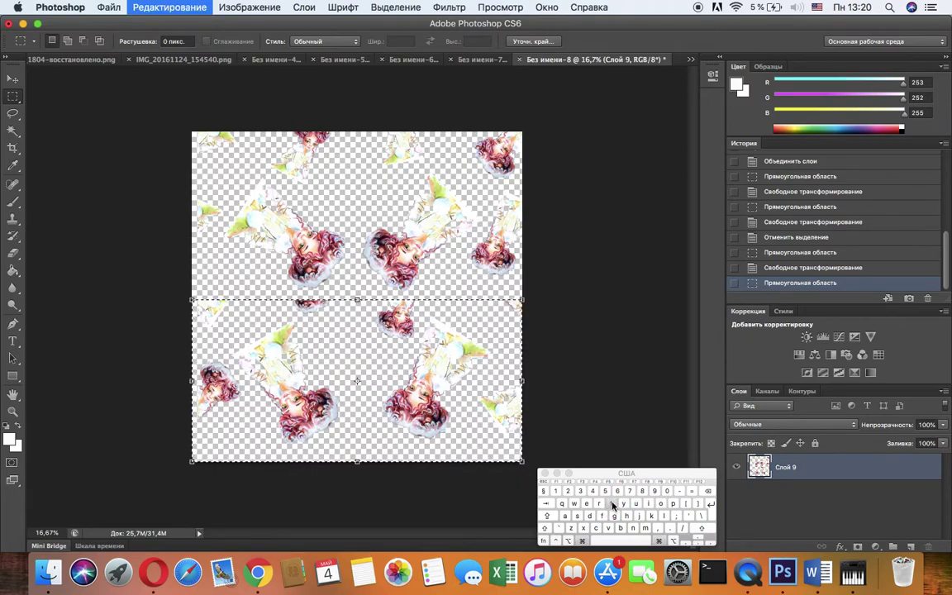
{"action": "right_click", "coordinate": [324, 343]}
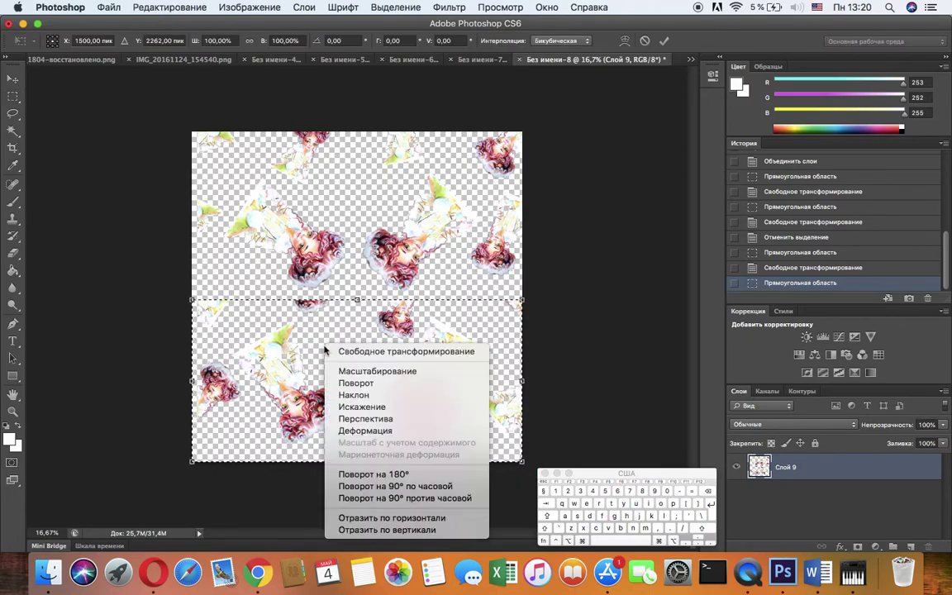
{"action": "left_click", "coordinate": [381, 531]}
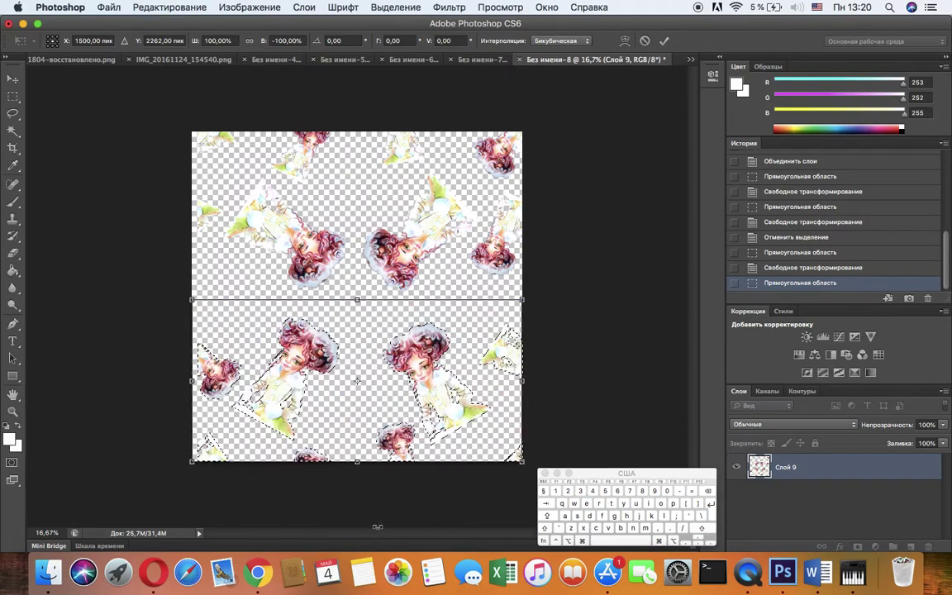
{"action": "left_click", "coordinate": [710, 503]}
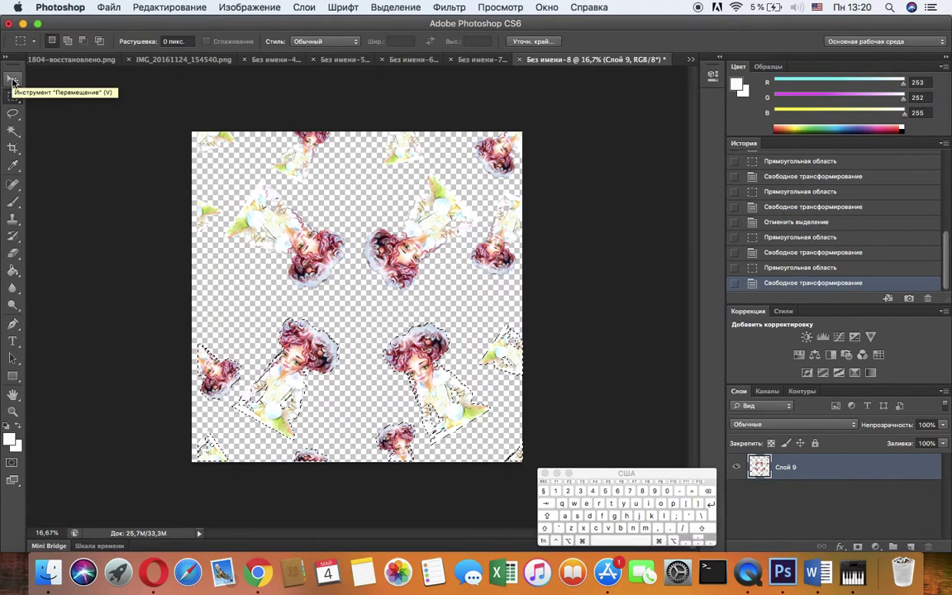
Clear the selection and define the whole tile as a pattern, keeping the name Узор 4.
{"action": "left_click", "coordinate": [168, 8]}
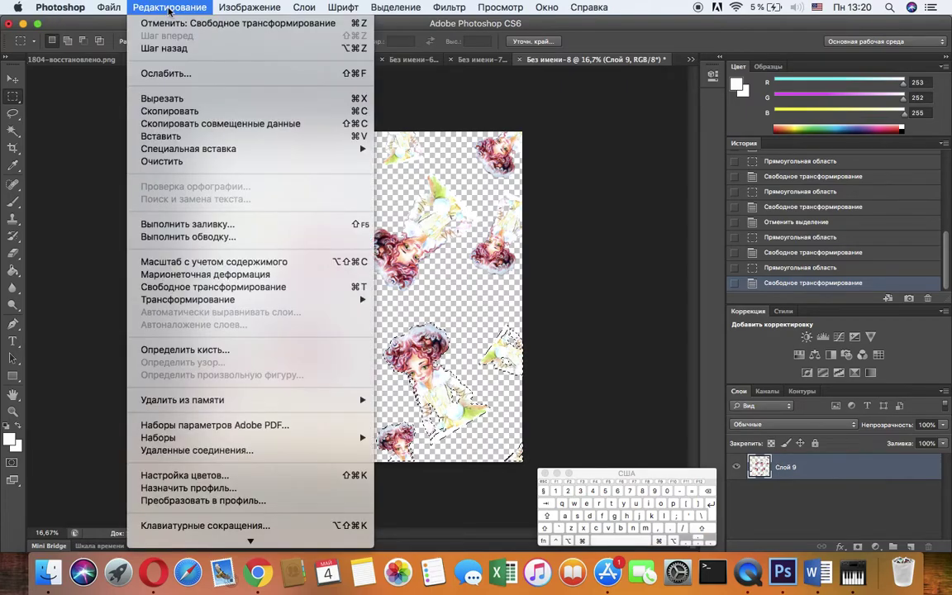
{"action": "left_click", "coordinate": [556, 193]}
{"action": "left_click", "coordinate": [395, 7]}
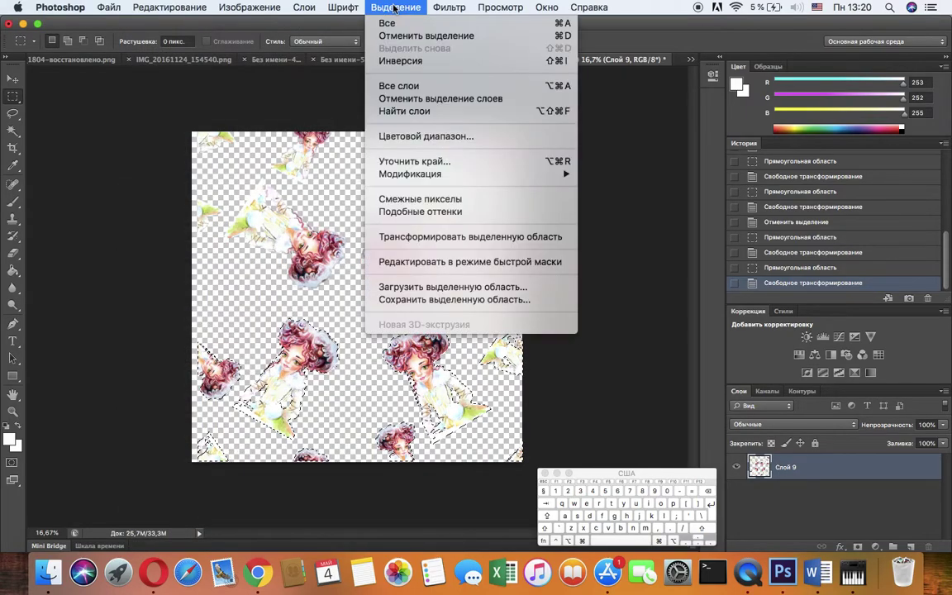
{"action": "left_click", "coordinate": [401, 35]}
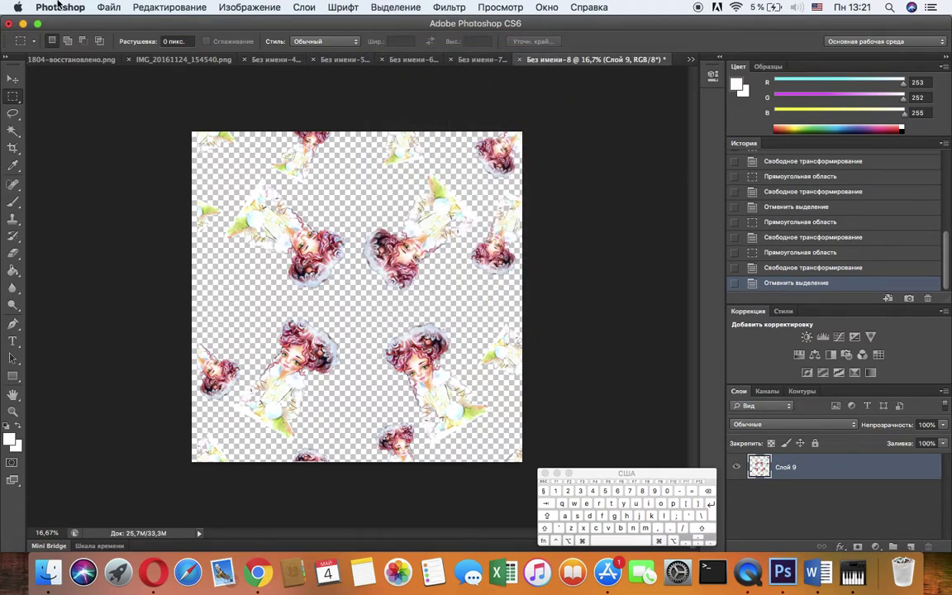
{"action": "left_click", "coordinate": [151, 8]}
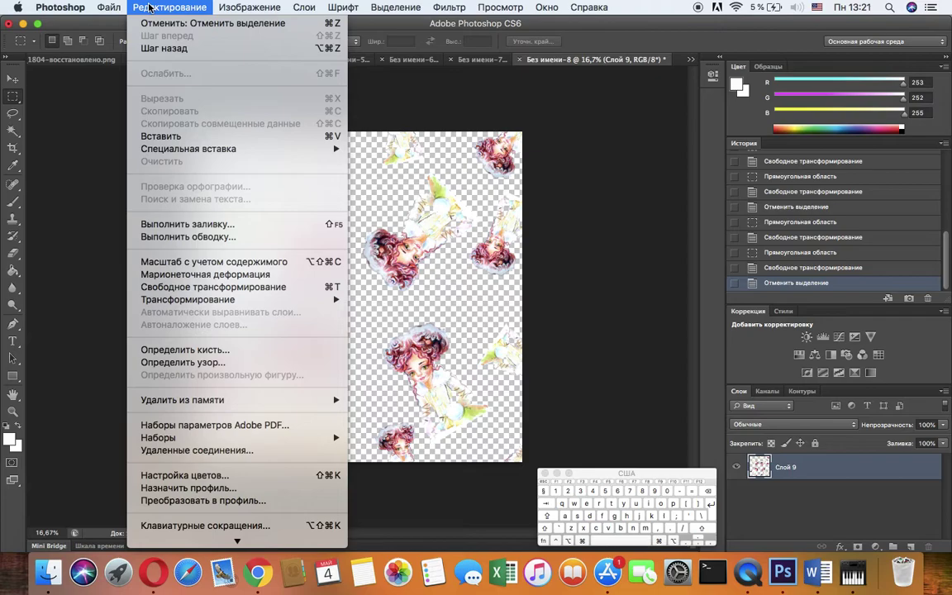
{"action": "left_click", "coordinate": [203, 363]}
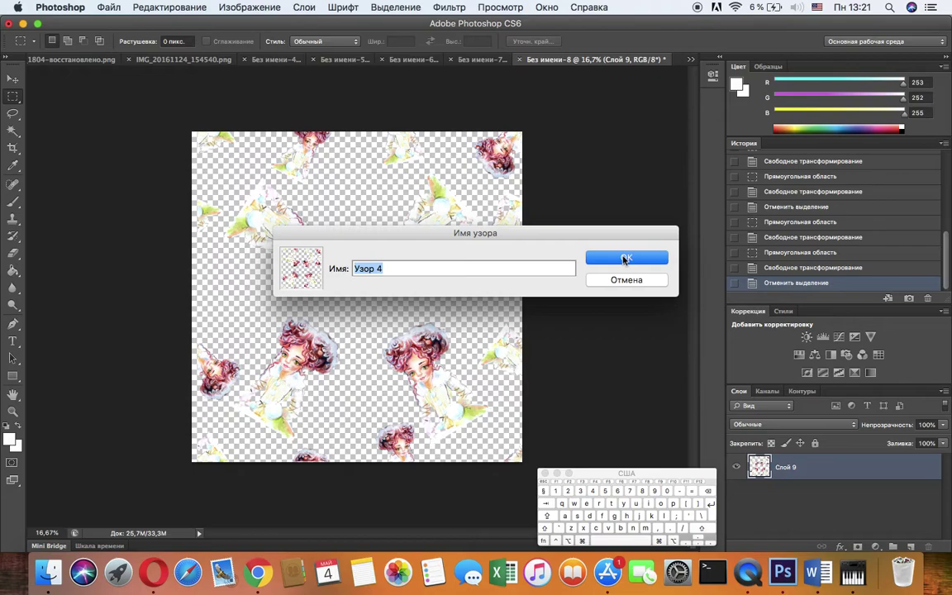
{"action": "left_click", "coordinate": [624, 260]}
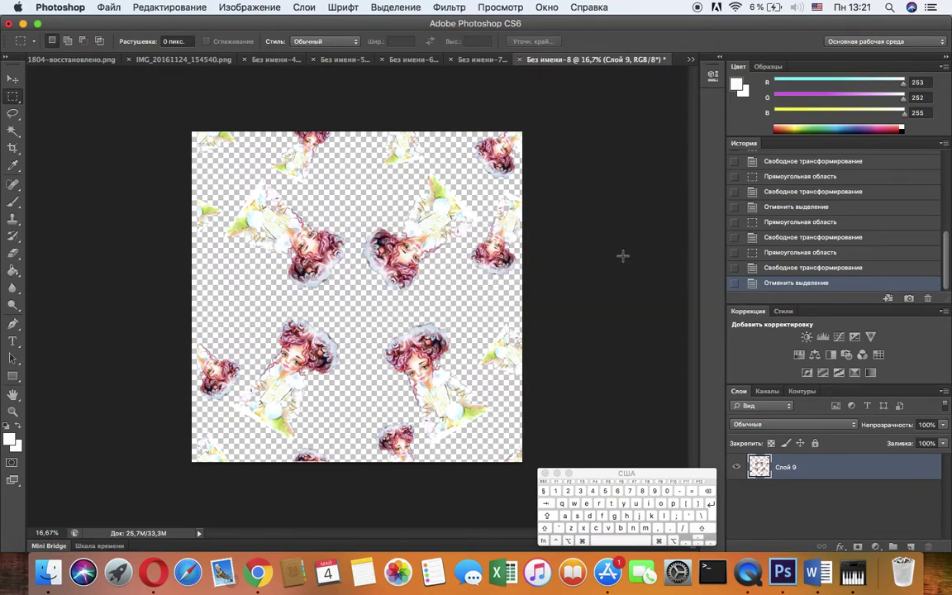
Create a new transparent document with a width of 9000 pixels and a height of 9000 pixels.
{"action": "left_click", "coordinate": [105, 10]}
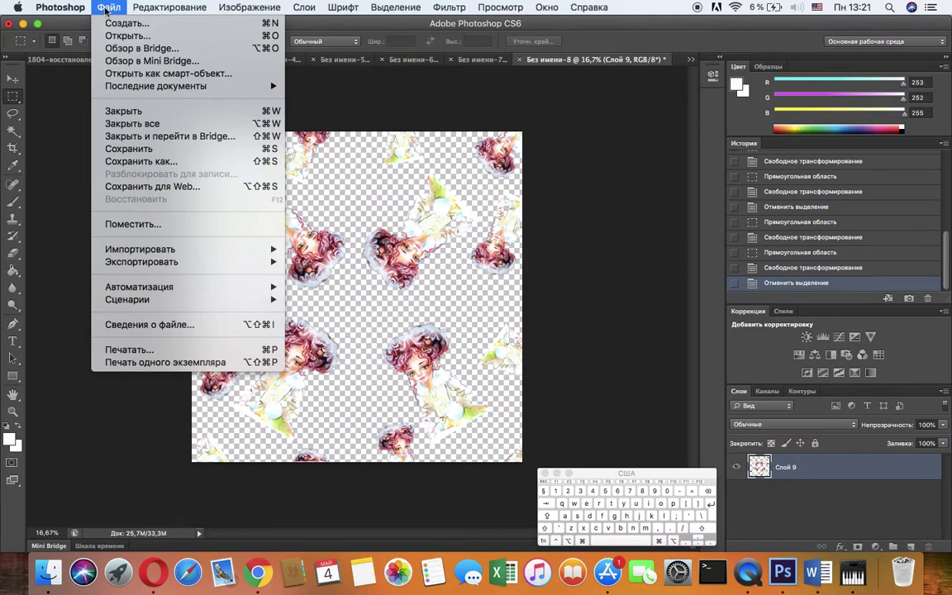
{"action": "left_click", "coordinate": [120, 23]}
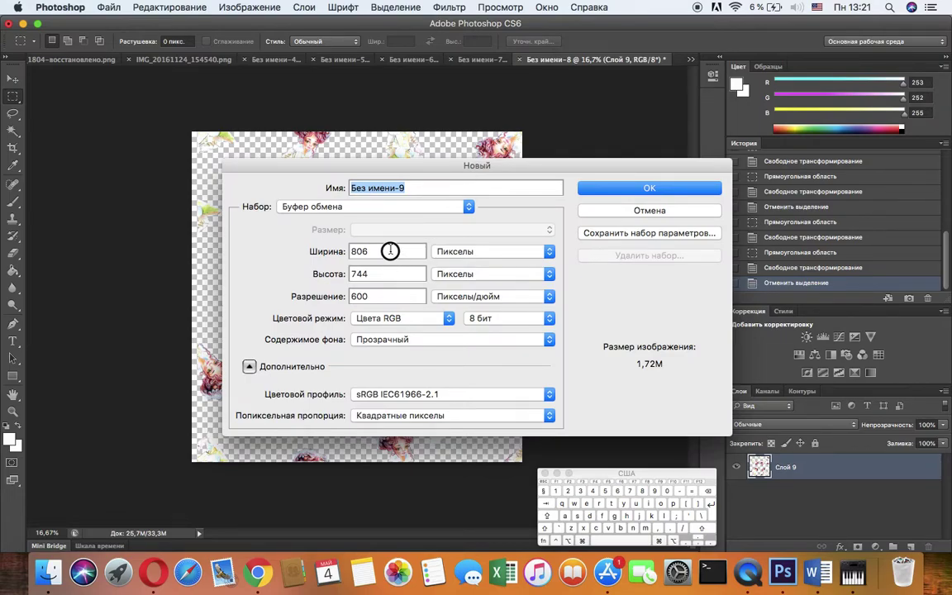
{"action": "left_click_drag", "start_coordinate": [390, 250], "coordinate": [319, 246]}
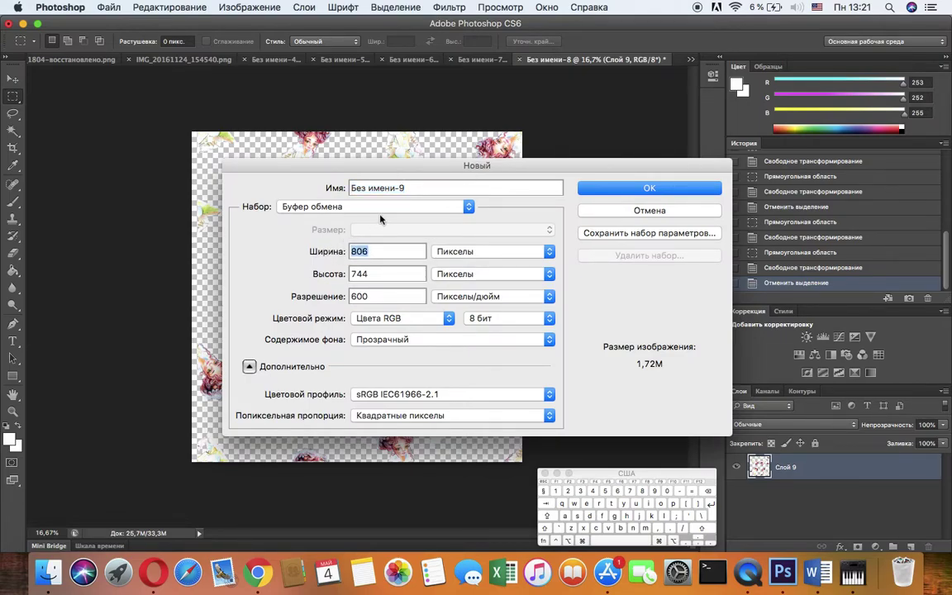
{"action": "type", "text": "90"}
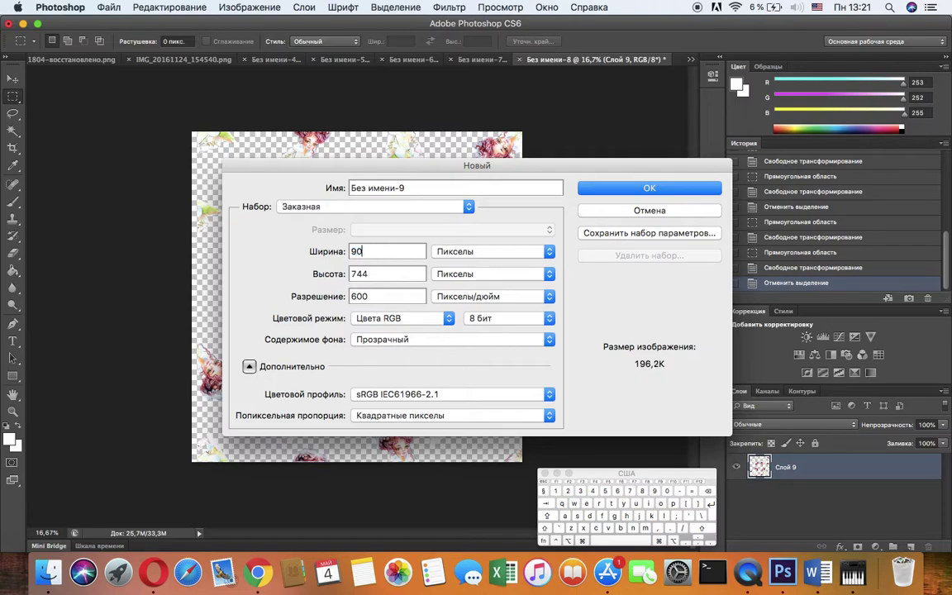
{"action": "type", "text": "00"}
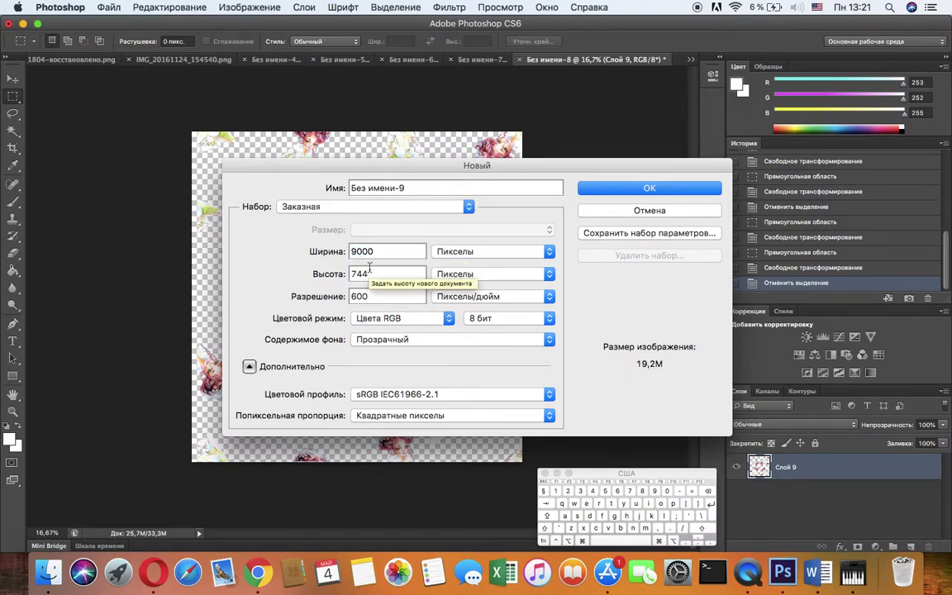
{"action": "left_click_drag", "start_coordinate": [369, 271], "coordinate": [323, 328]}
{"action": "type", "text": "9000"}
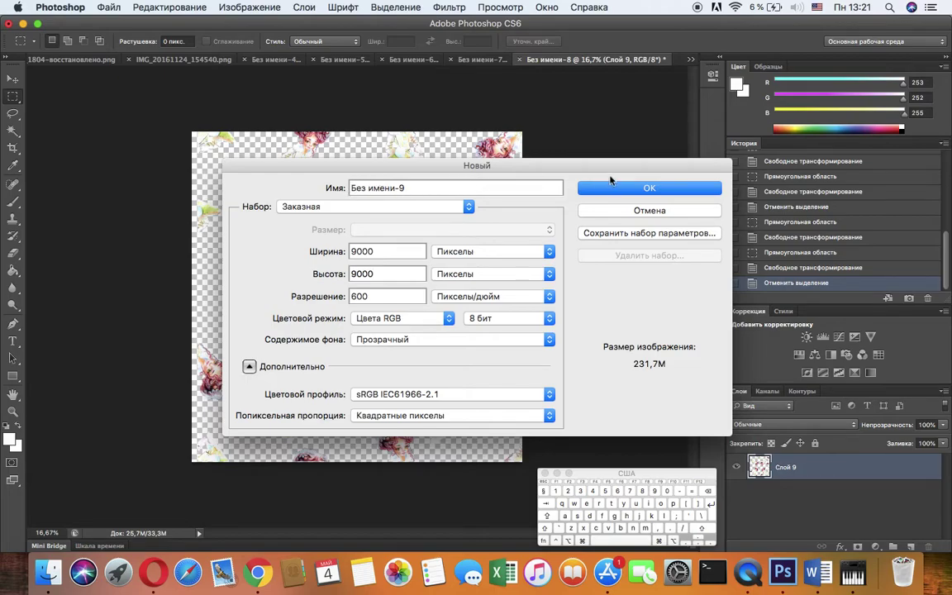
{"action": "left_click", "coordinate": [656, 188]}
{"action": "left_click", "coordinate": [641, 190]}
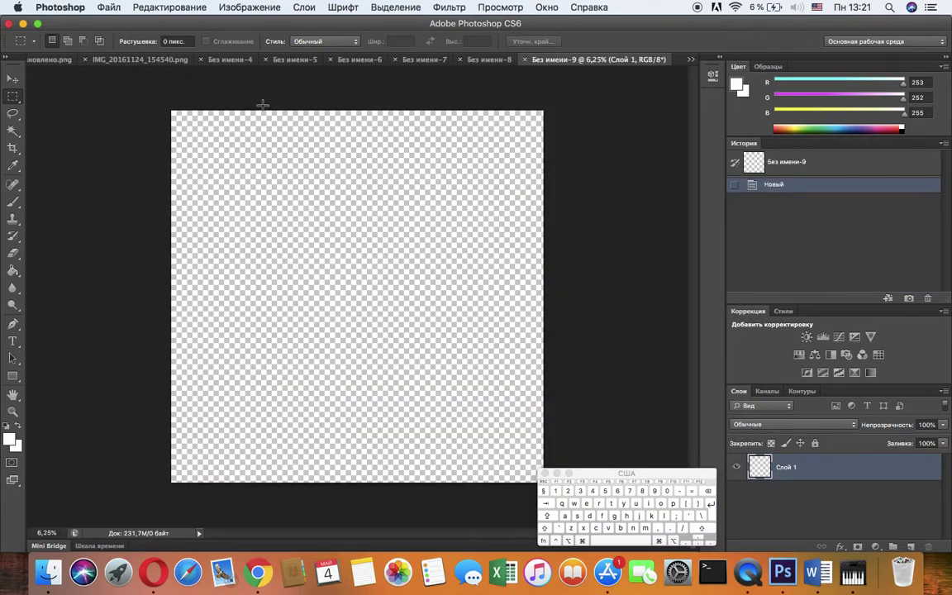
Fill the empty canvas using the Paint Bucket with its source set to Регулярный and the newest doll pattern chosen.
{"action": "left_click", "coordinate": [14, 273]}
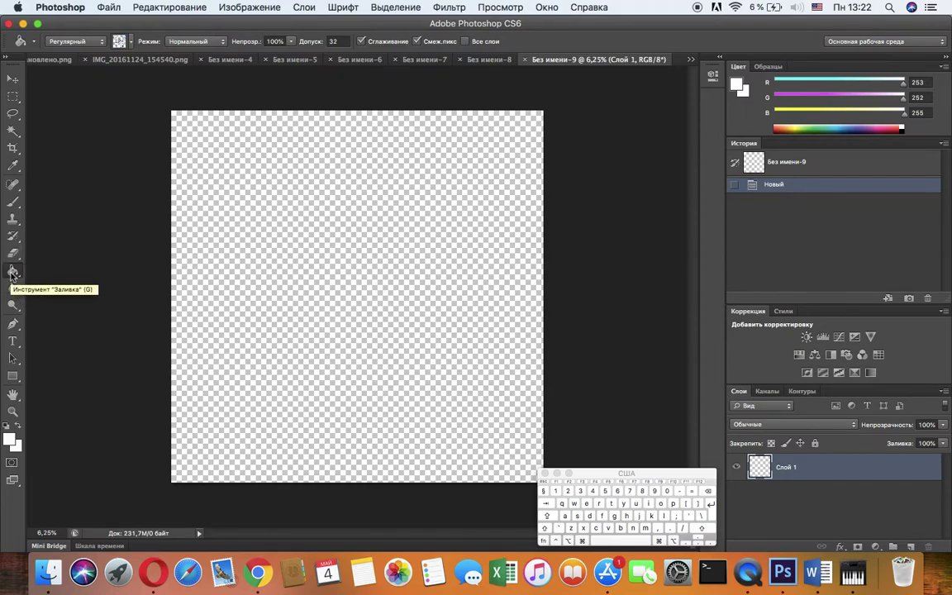
{"action": "right_click", "coordinate": [12, 275]}
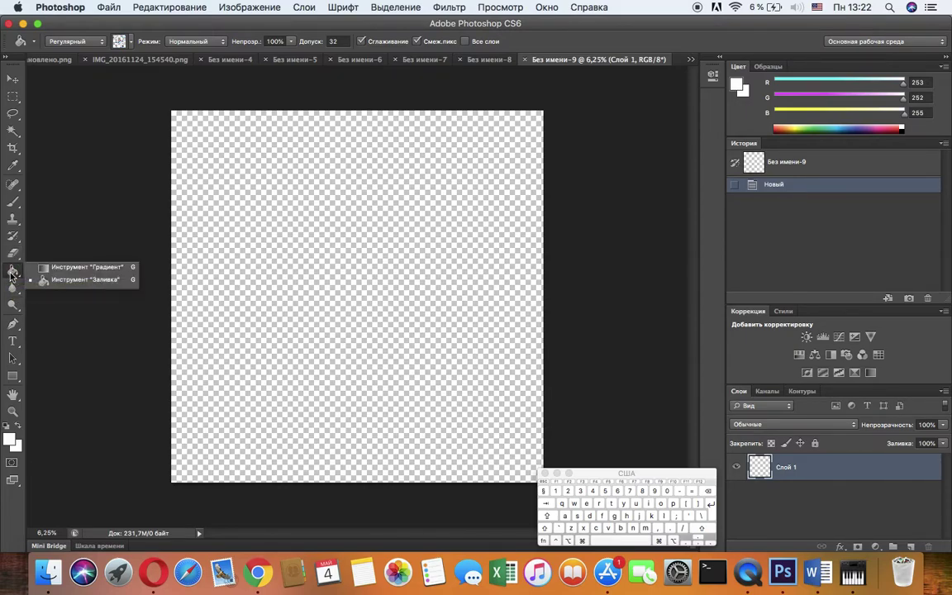
{"action": "left_click", "coordinate": [88, 282]}
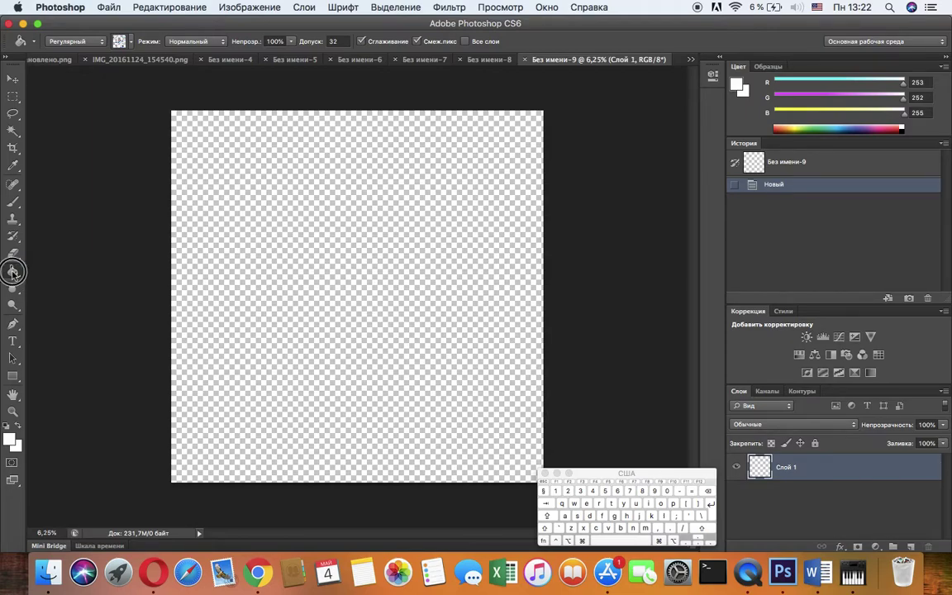
{"action": "left_click", "coordinate": [102, 43]}
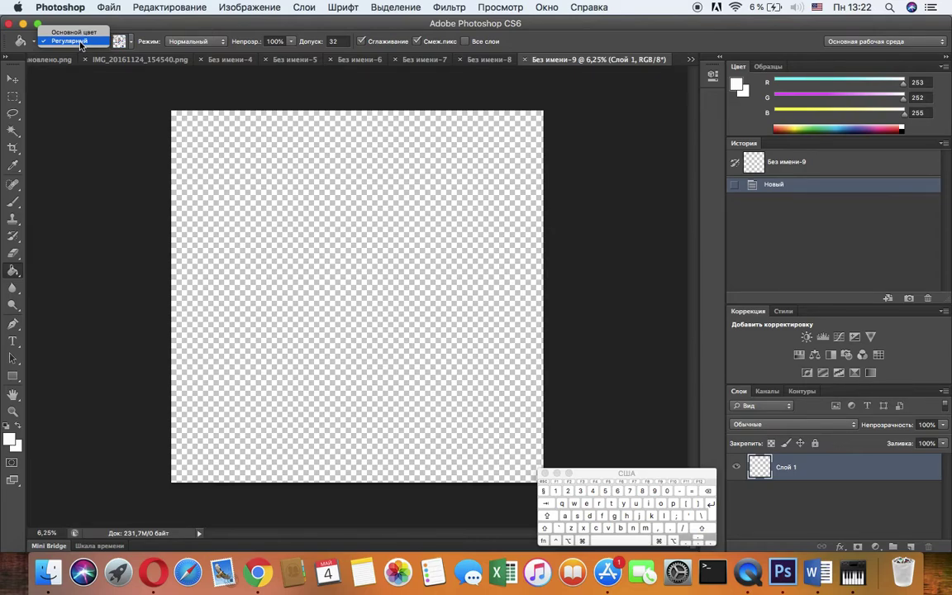
{"action": "left_click", "coordinate": [80, 43]}
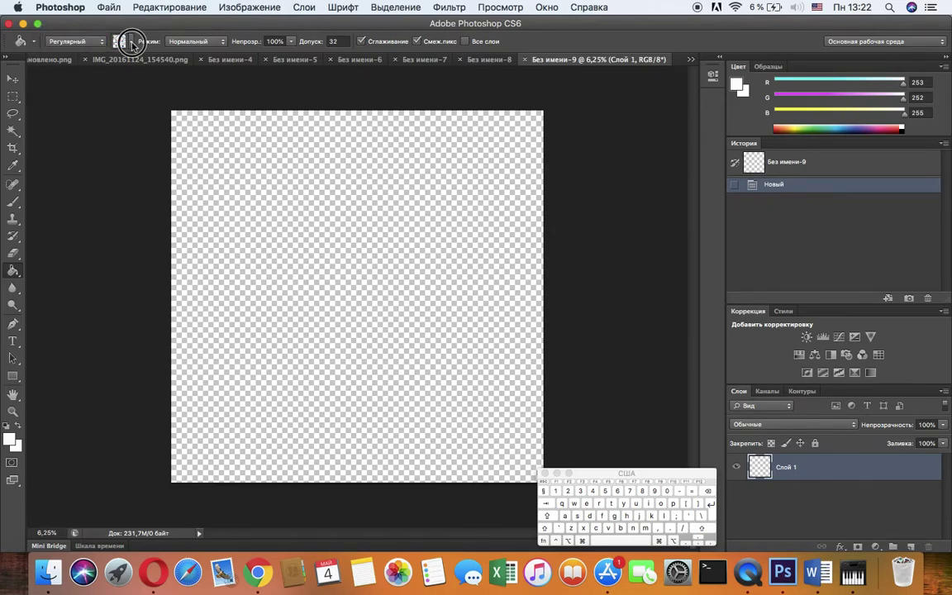
{"action": "left_click", "coordinate": [131, 42]}
{"action": "left_click", "coordinate": [142, 90]}
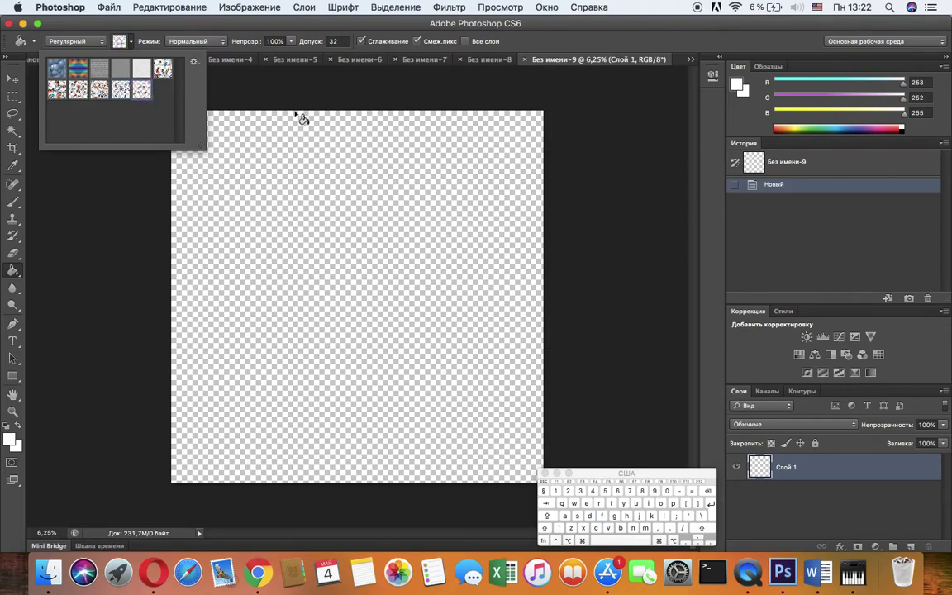
{"action": "key", "text": "Return"}
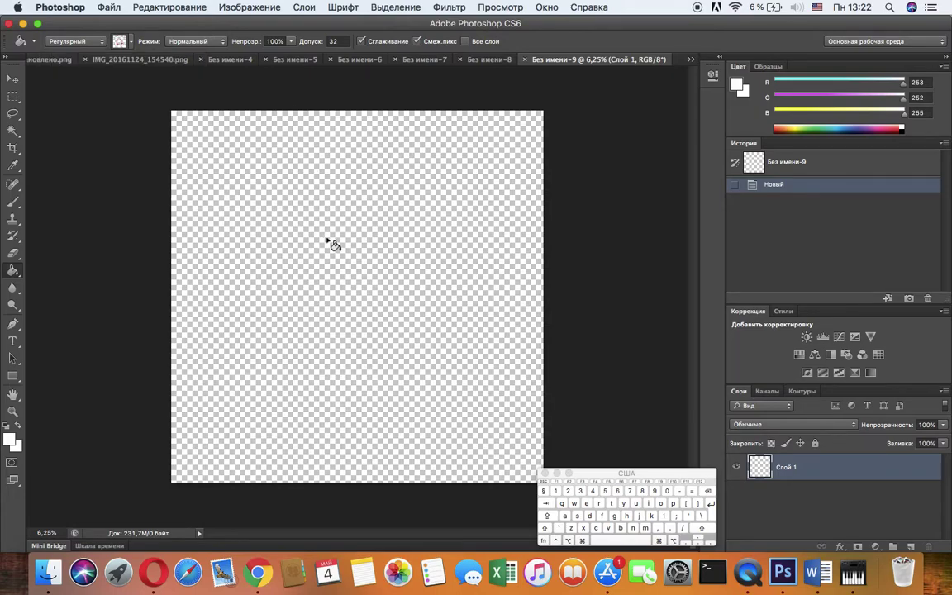
{"action": "left_click", "coordinate": [328, 240]}
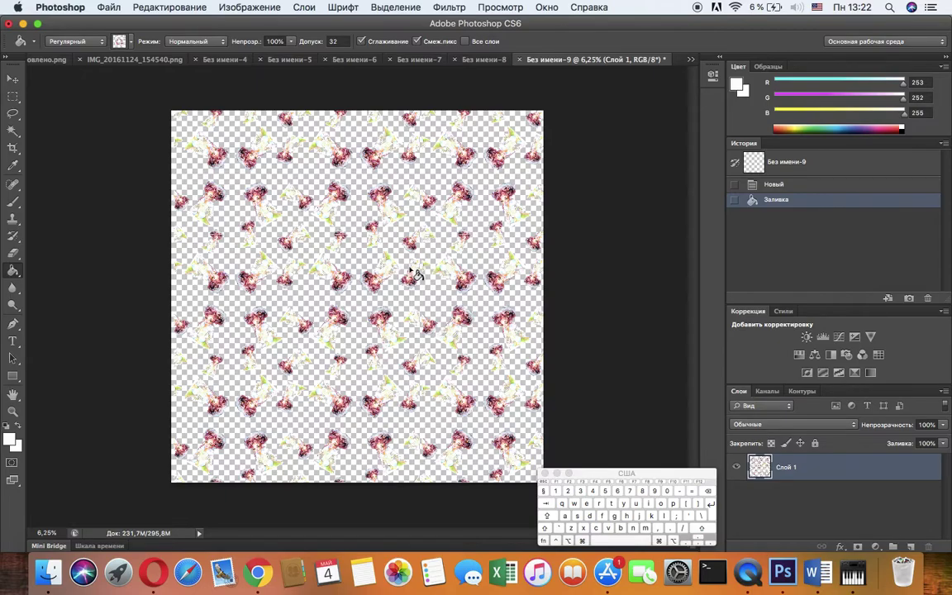
Examine the pattern-filled canvas up close and as a whole, checking the small dolls for visible seams between tiles.
{"action": "scroll", "coordinate": [412, 272], "scroll_direction": "up", "scroll_amount": 8}
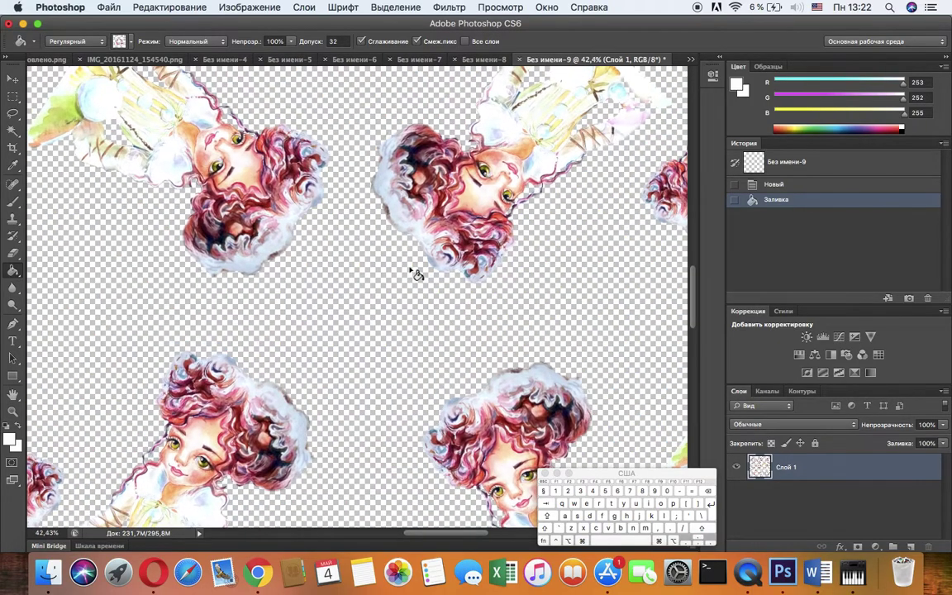
{"action": "scroll", "coordinate": [416, 273], "scroll_direction": "down", "scroll_amount": 5}
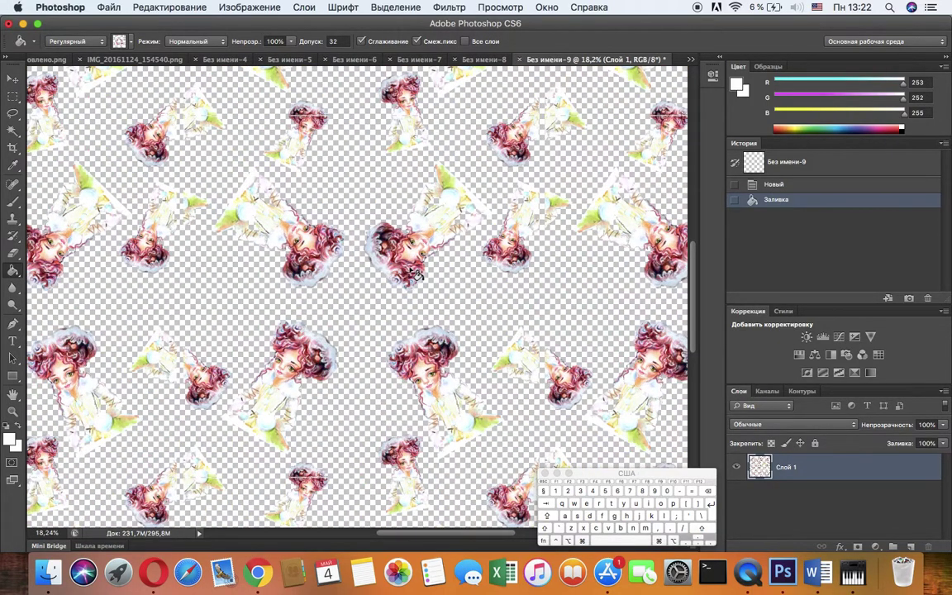
{"action": "scroll", "coordinate": [416, 274], "scroll_direction": "up", "scroll_amount": 2}
{"action": "scroll", "coordinate": [417, 273], "scroll_direction": "down", "scroll_amount": 5}
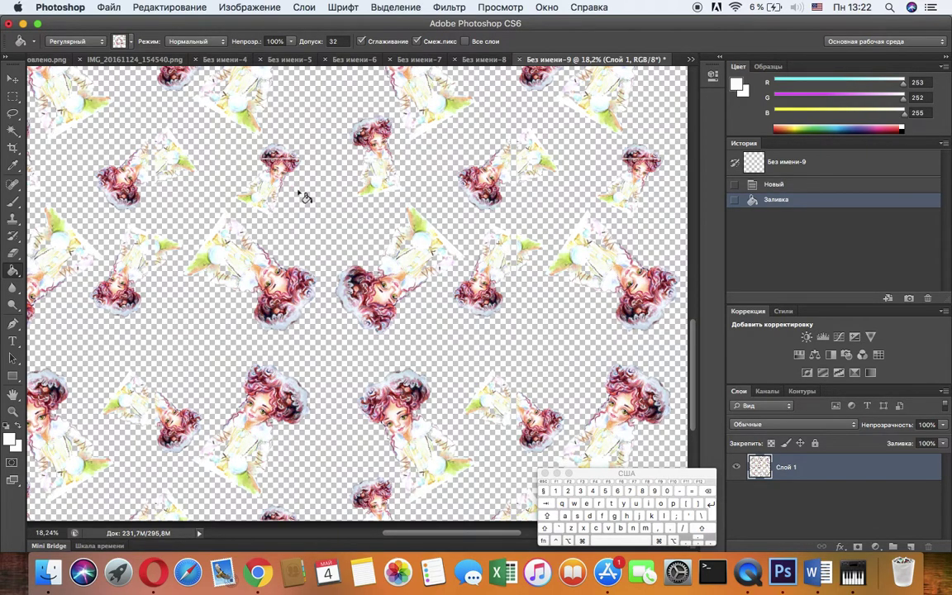
{"action": "scroll", "coordinate": [304, 195], "scroll_direction": "up", "scroll_amount": 3}
{"action": "scroll", "coordinate": [303, 196], "scroll_direction": "up", "scroll_amount": 5}
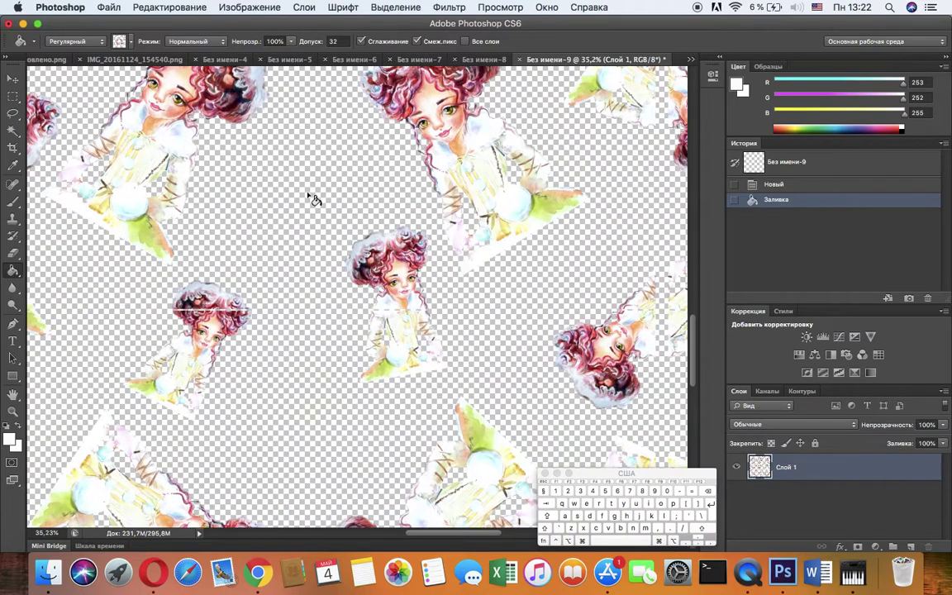
{"action": "scroll", "coordinate": [311, 197], "scroll_direction": "up", "scroll_amount": 3}
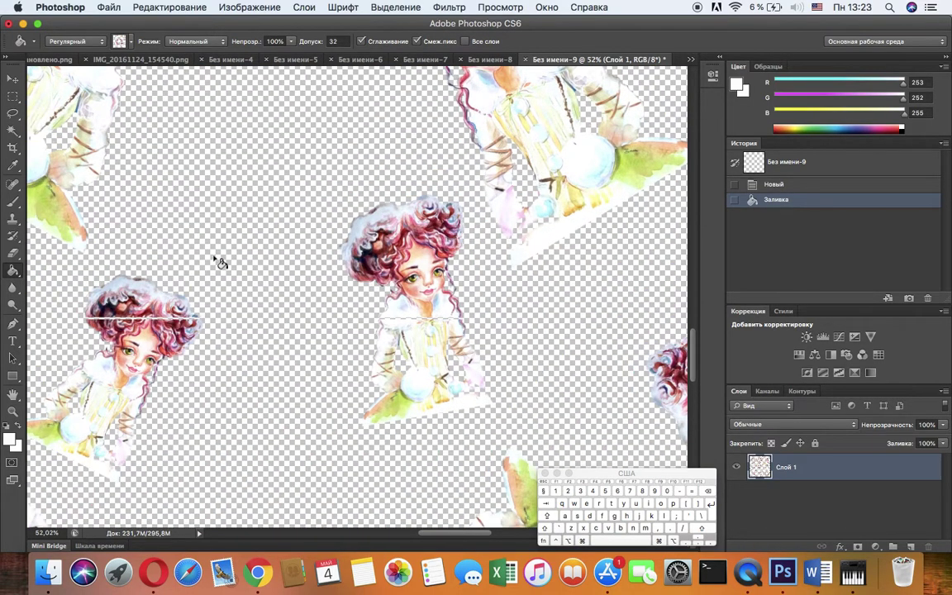
{"action": "scroll", "coordinate": [219, 261], "scroll_direction": "up", "scroll_amount": 2}
{"action": "scroll", "coordinate": [219, 261], "scroll_direction": "up", "scroll_amount": 1}
{"action": "scroll", "coordinate": [271, 261], "scroll_direction": "up", "scroll_amount": 2}
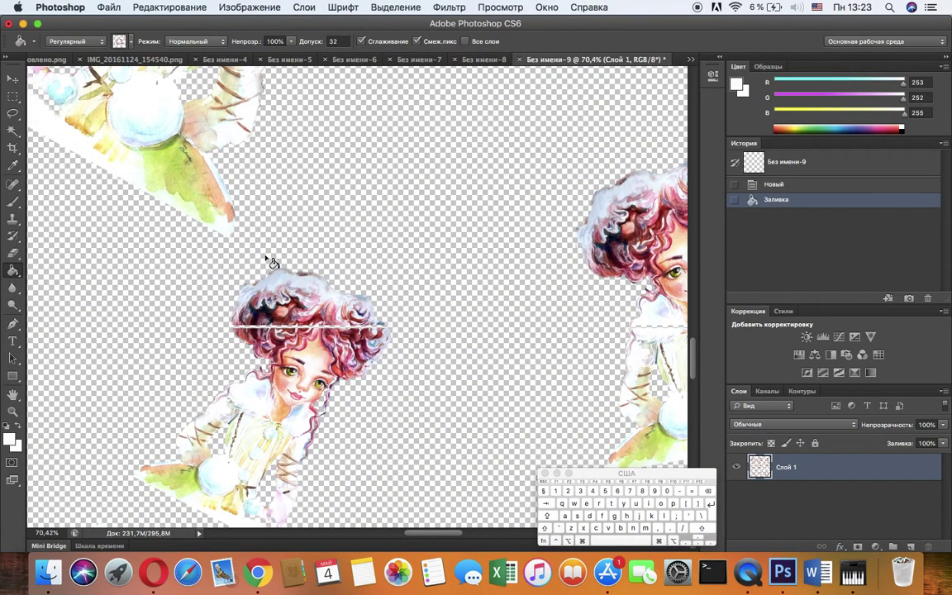
{"action": "scroll", "coordinate": [271, 261], "scroll_direction": "up", "scroll_amount": 5}
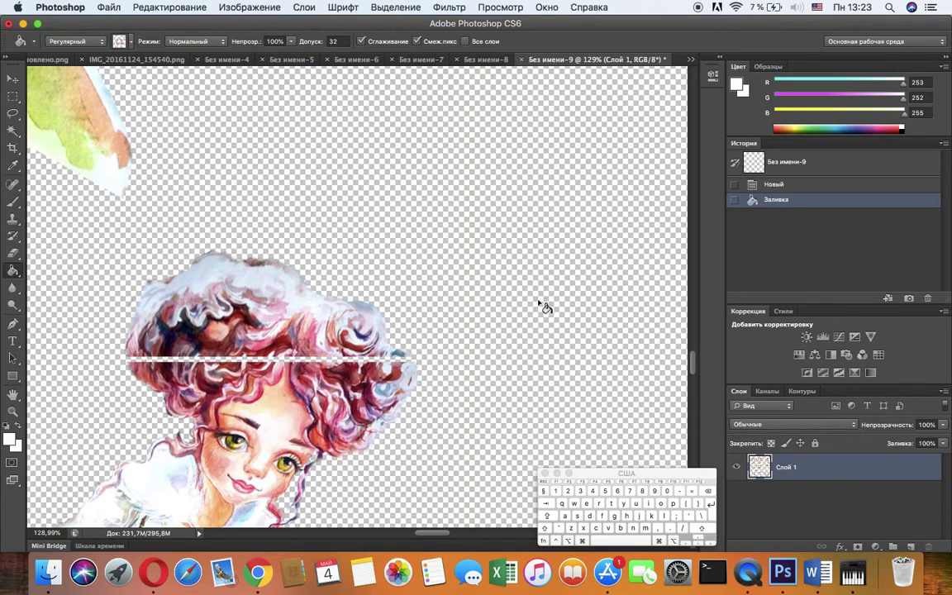
{"action": "scroll", "coordinate": [569, 311], "scroll_direction": "down", "scroll_amount": 8}
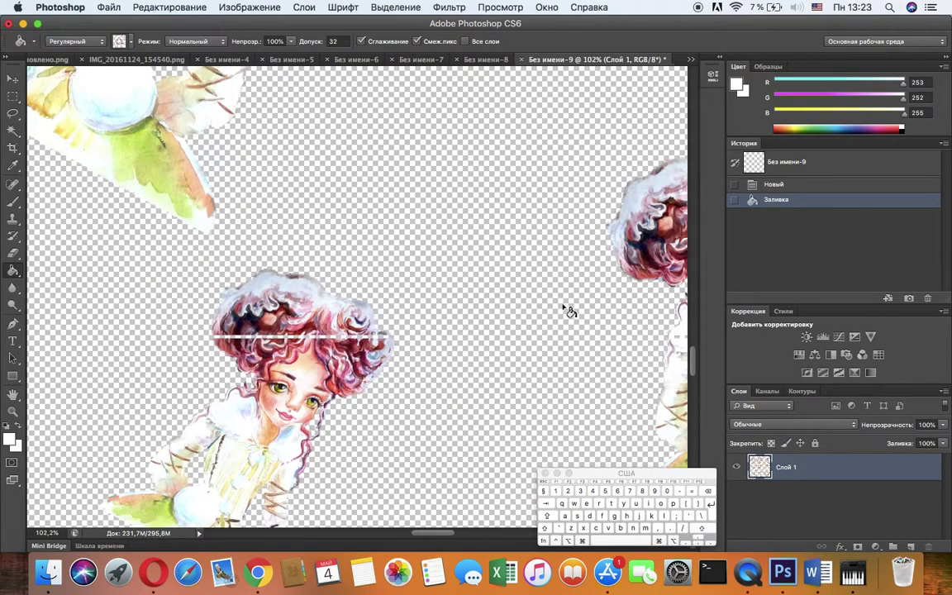
{"action": "scroll", "coordinate": [568, 310], "scroll_direction": "down", "scroll_amount": 5}
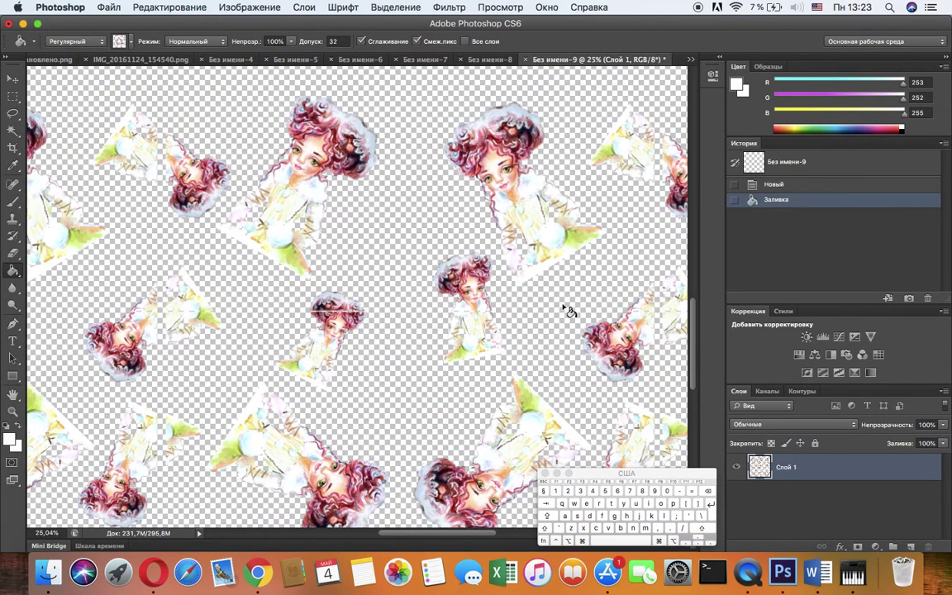
{"action": "scroll", "coordinate": [569, 310], "scroll_direction": "down", "scroll_amount": 3}
{"action": "scroll", "coordinate": [569, 311], "scroll_direction": "up", "scroll_amount": 4}
{"action": "scroll", "coordinate": [568, 311], "scroll_direction": "down", "scroll_amount": 1}
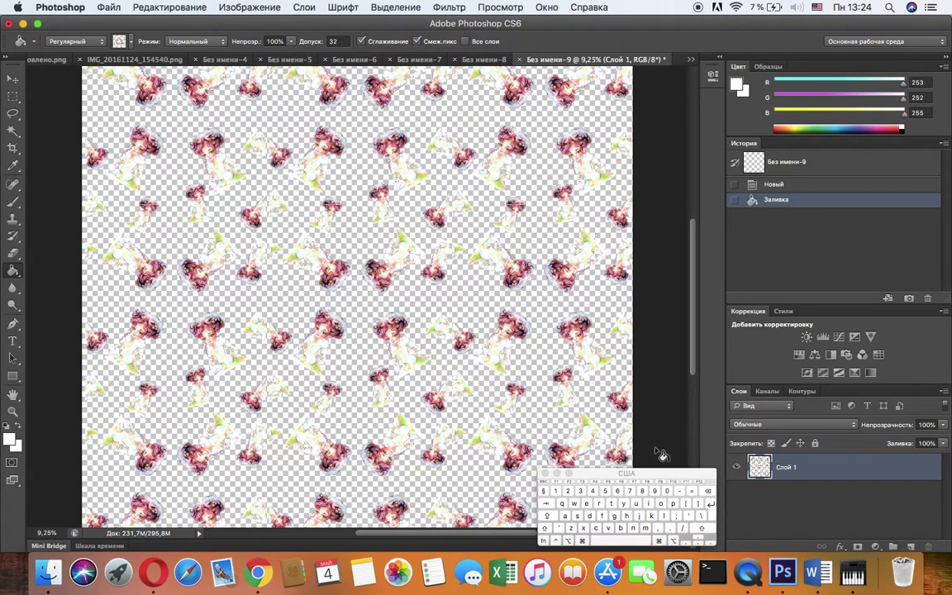
{"action": "left_click", "coordinate": [748, 580]}
{"action": "right_click", "coordinate": [748, 580]}
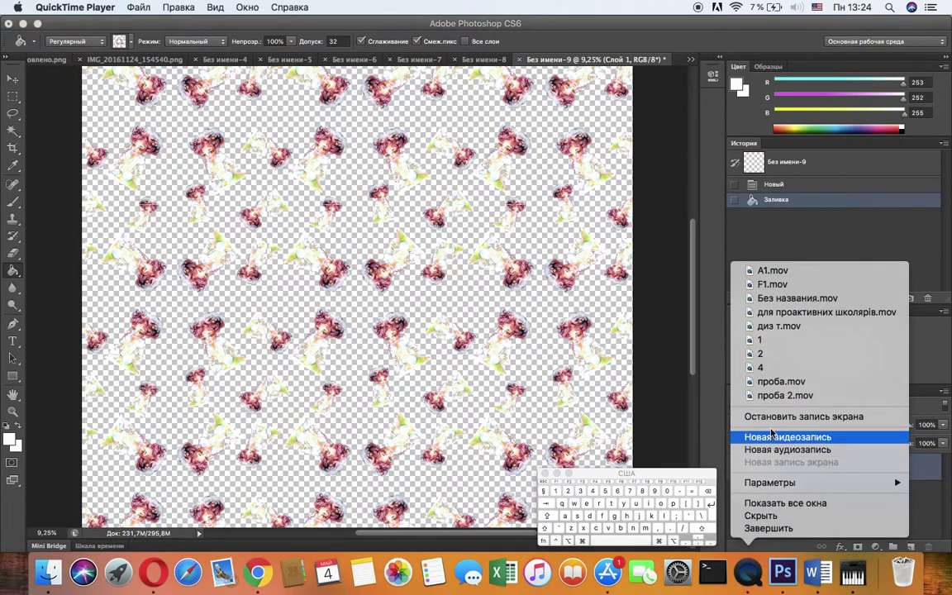